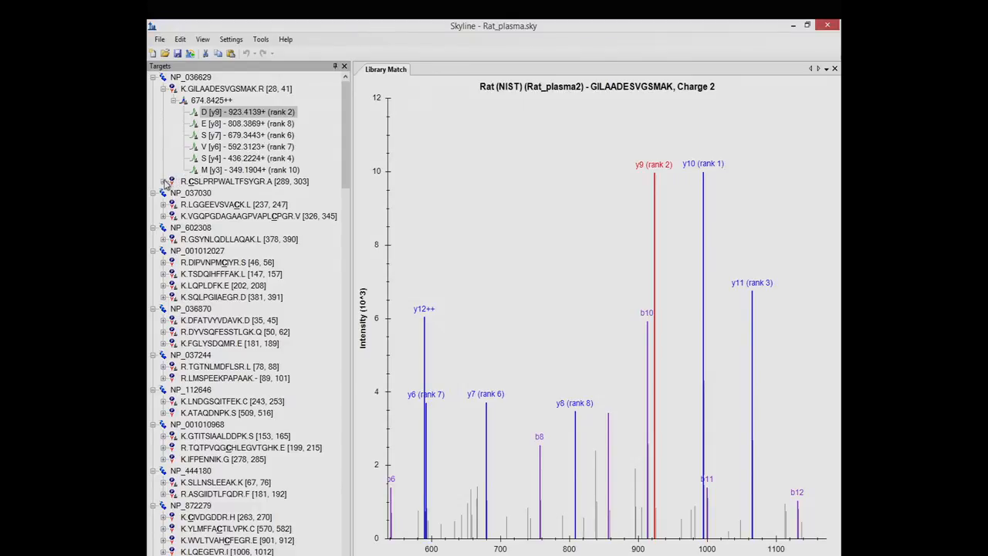
# Expand the CSLPRPWALTFSYGR peptide to examine its transitions, and view the library spectrum of LGGEEVSVACK.
pyautogui.click(163, 182)
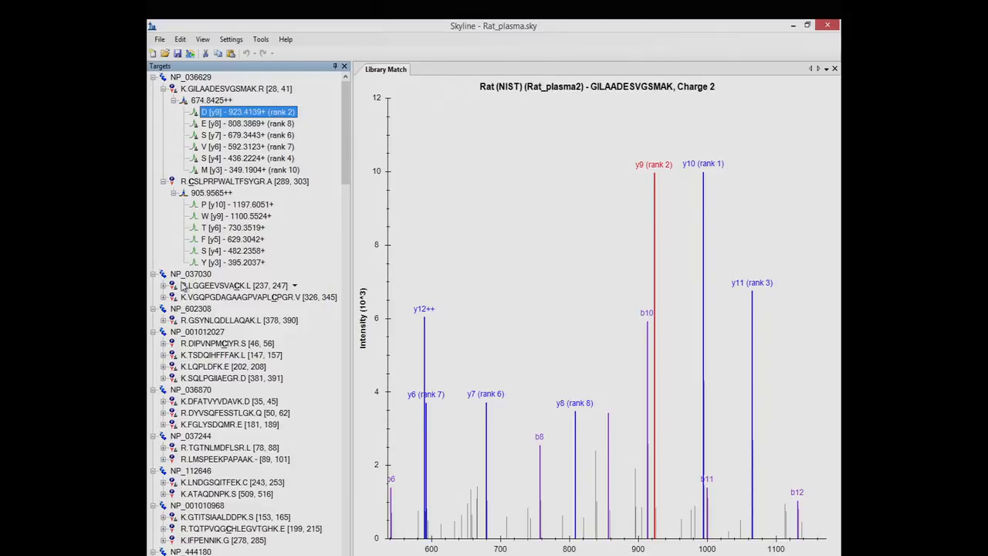
pyautogui.moveTo(342, 148); pyautogui.dragTo(355, 123)
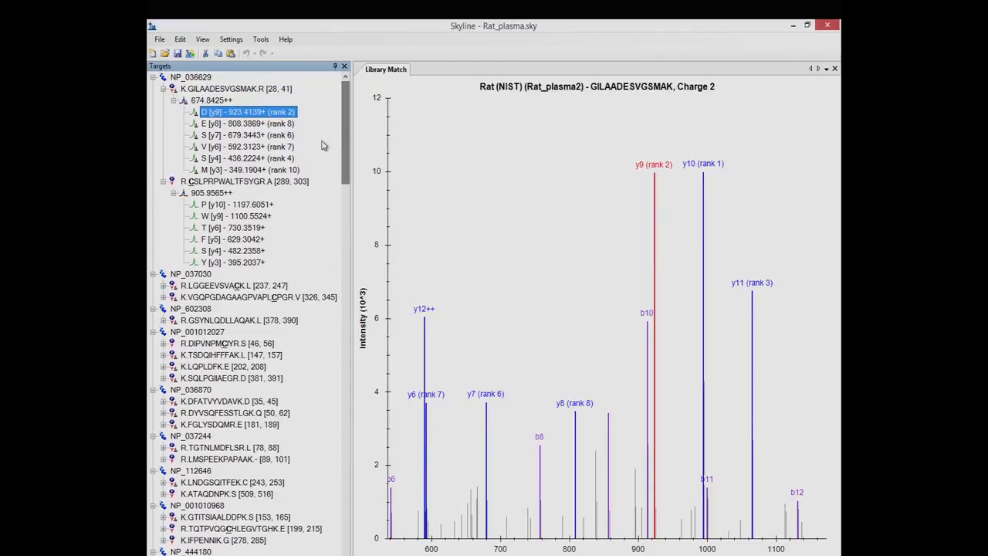
pyautogui.click(204, 287)
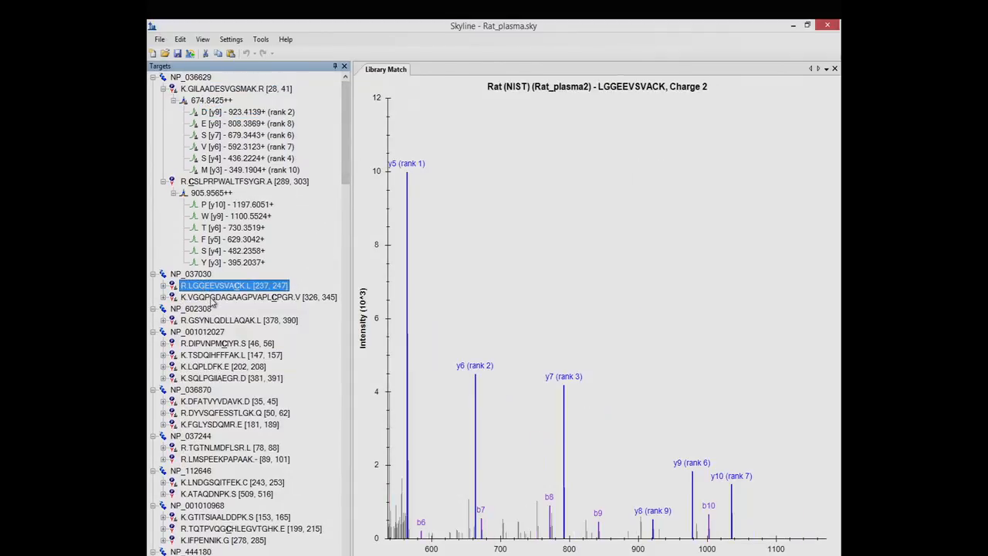
# Collapse both peptides under NP_036629 and close the Library Match graph.
pyautogui.click(163, 181)
pyautogui.click(163, 89)
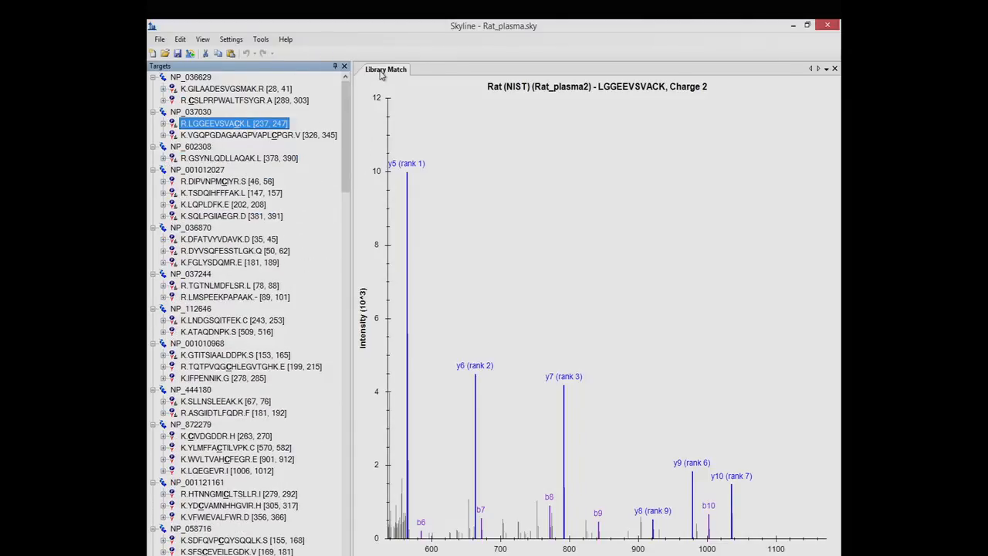
pyautogui.click(834, 70)
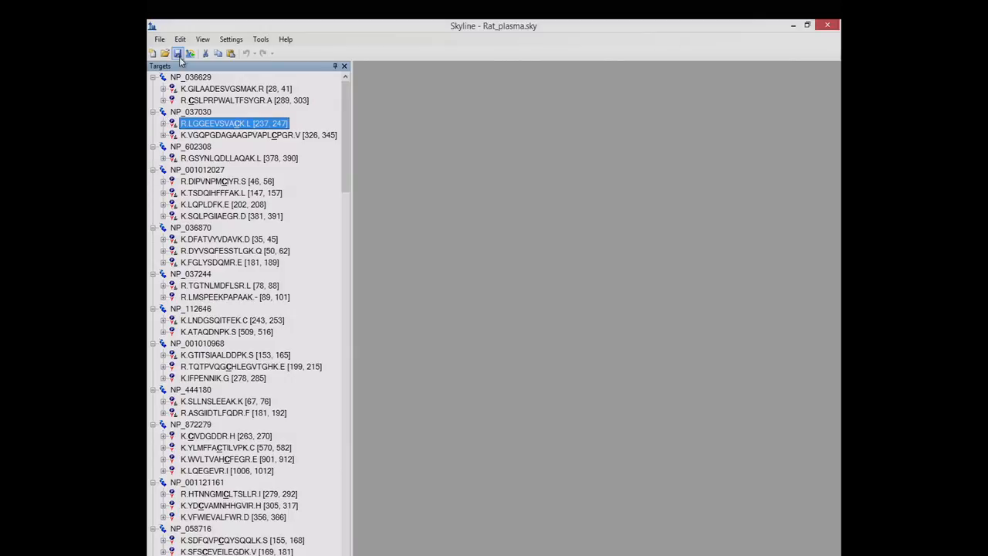
# Set up a results import as single-injection replicates, selecting all mzML files in the raw folder from D_102_REP1 to H_162_REP3.
pyautogui.click(161, 40)
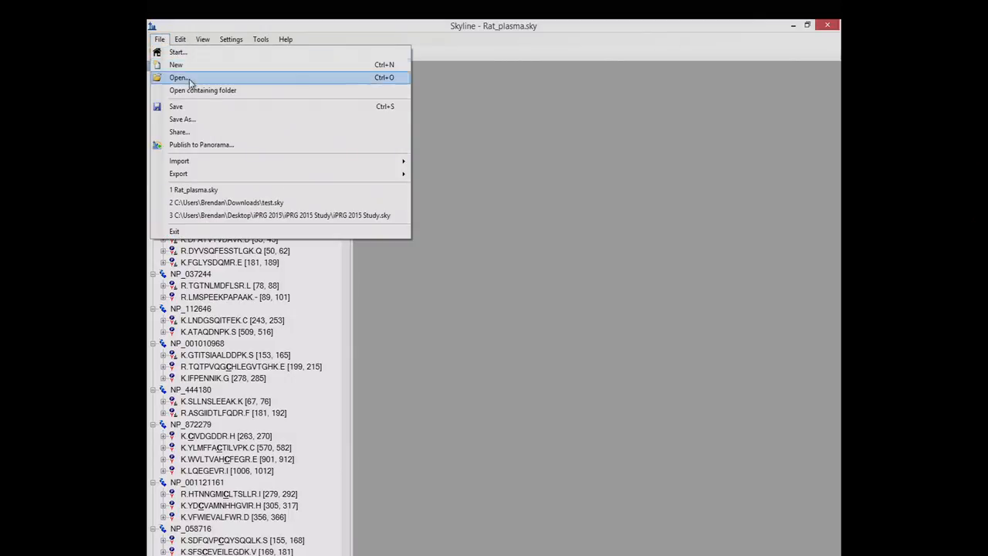
pyautogui.moveTo(296, 167)
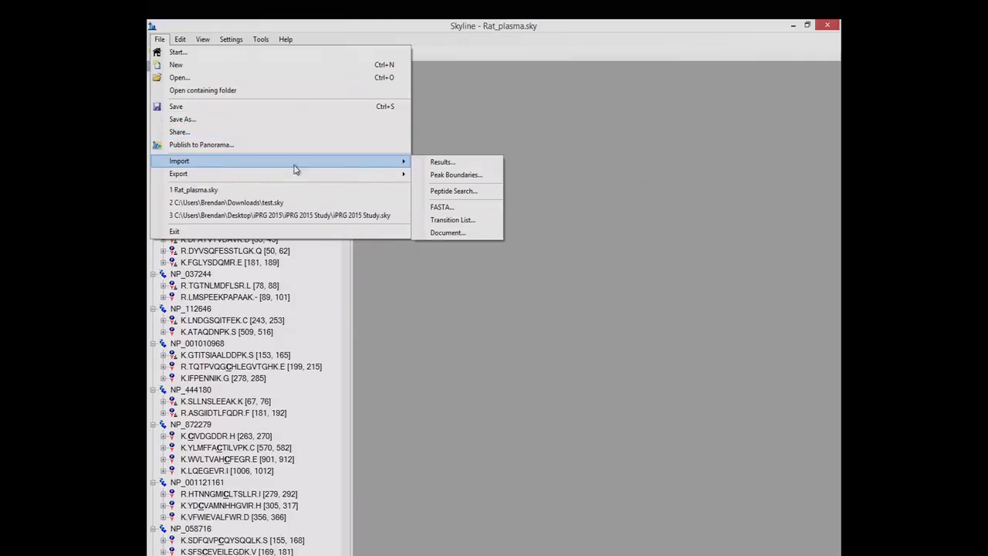
pyautogui.click(441, 160)
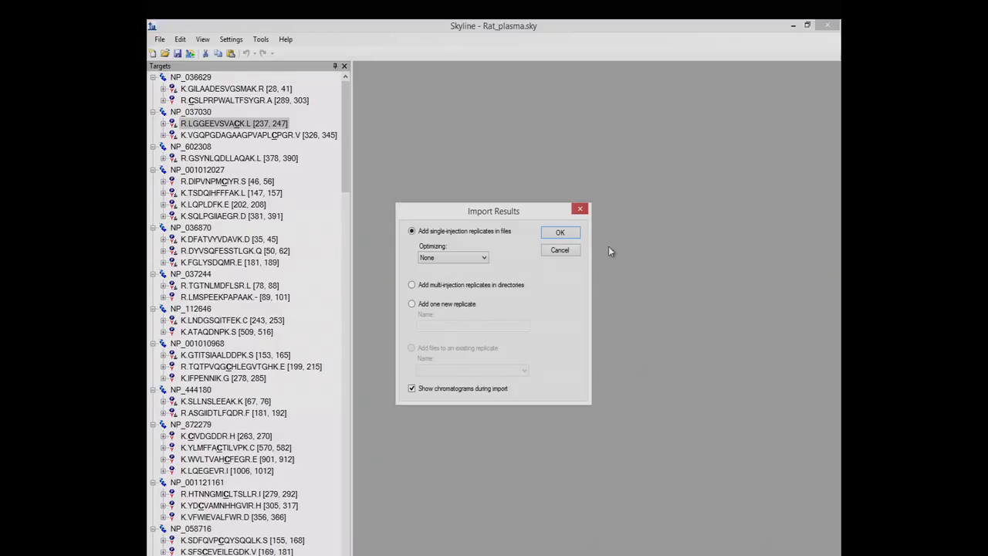
pyautogui.click(567, 234)
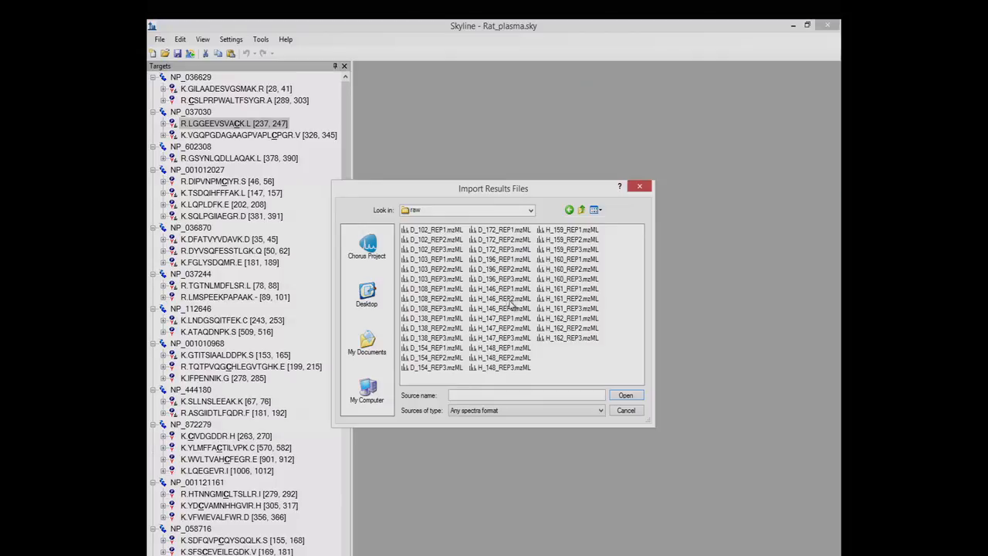
pyautogui.click(451, 230)
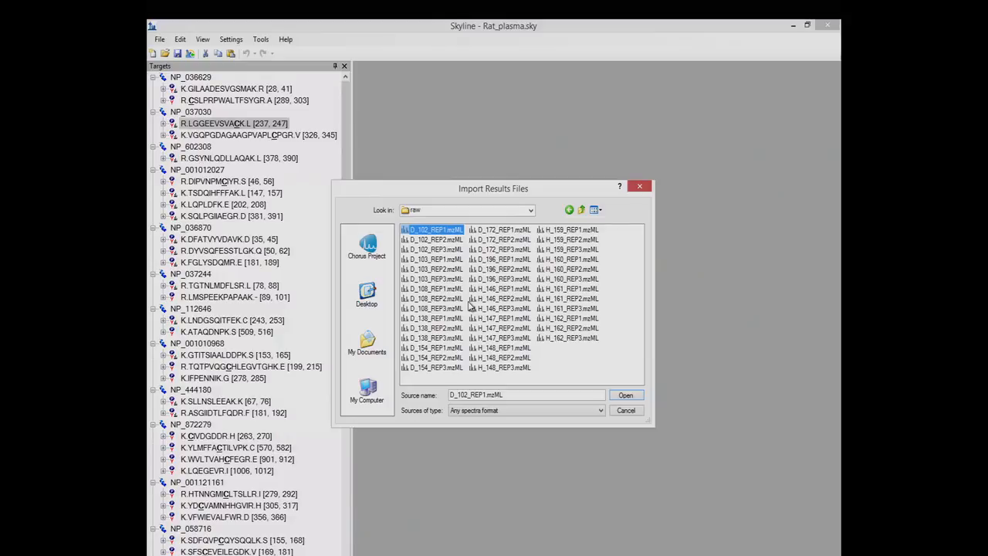
pyautogui.keyDown('shift'); pyautogui.click(573, 342); pyautogui.keyUp('shift')
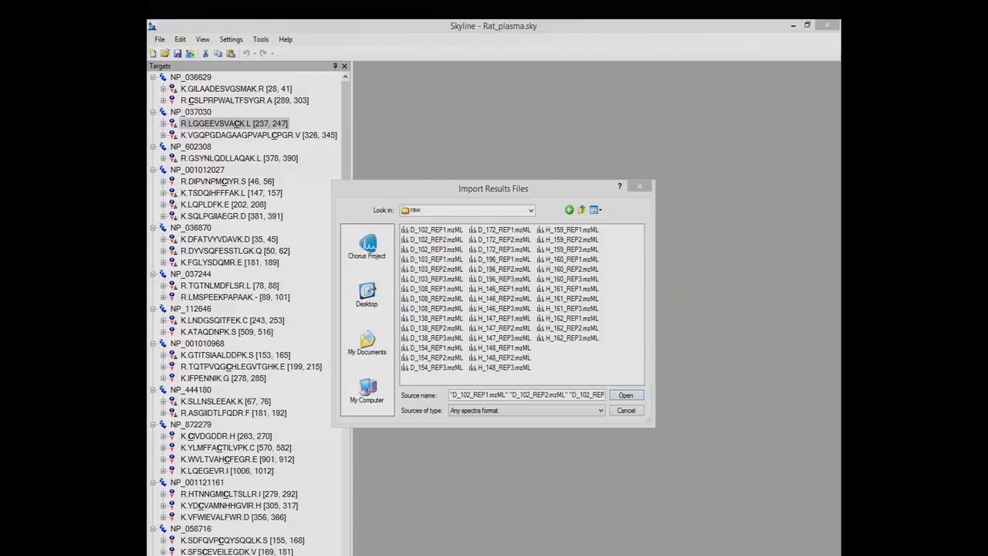
# Switch to File Explorer, check the combined size of all RAW files in the AbsoluteQuant tutorial folder, and return to Skyline.
pyautogui.moveTo(235, 534)
pyautogui.moveTo(251, 498)
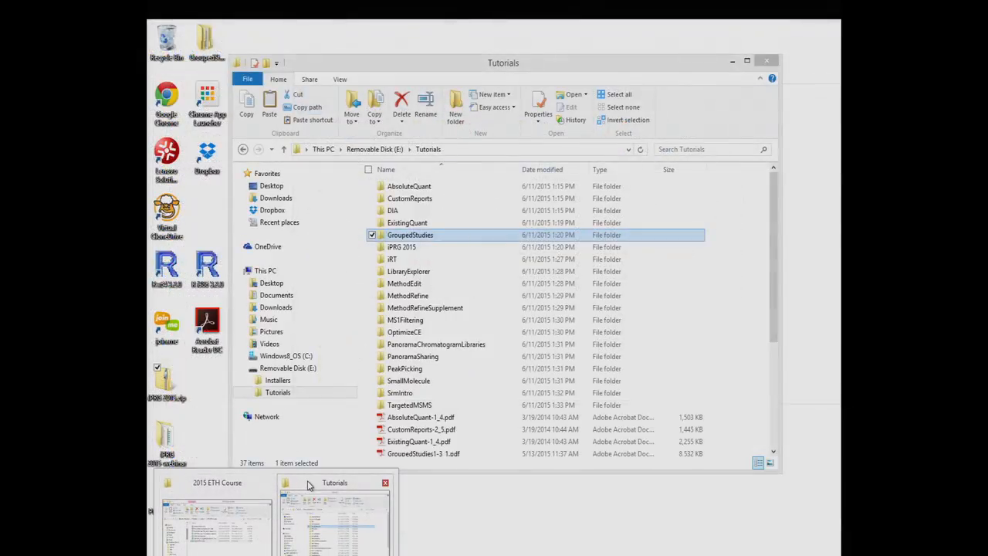
pyautogui.click(332, 510)
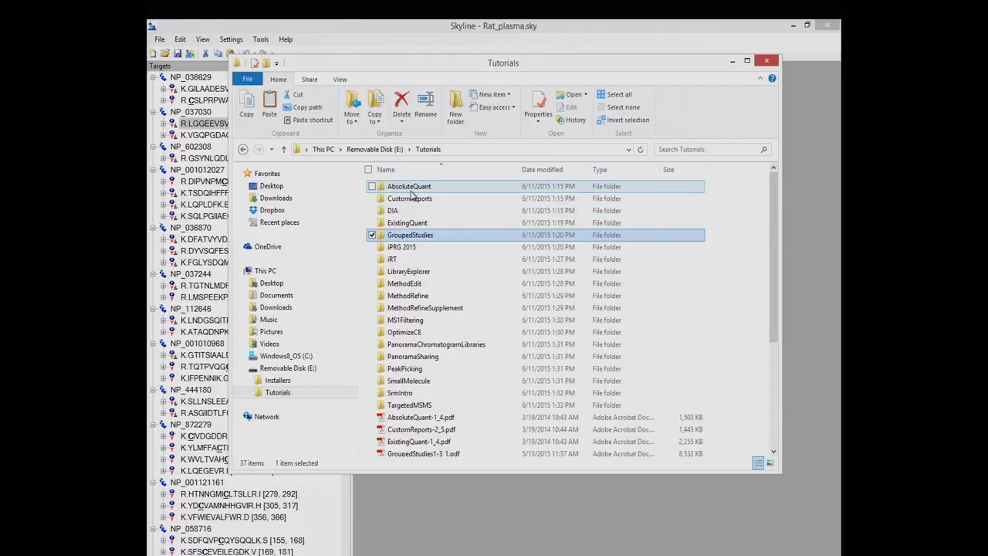
pyautogui.doubleClick(409, 189)
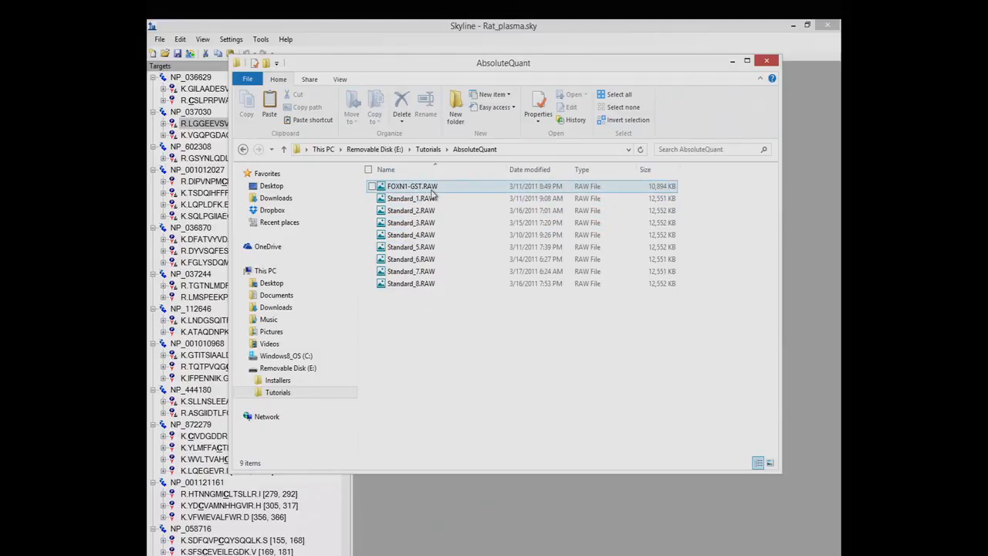
pyautogui.click(413, 187)
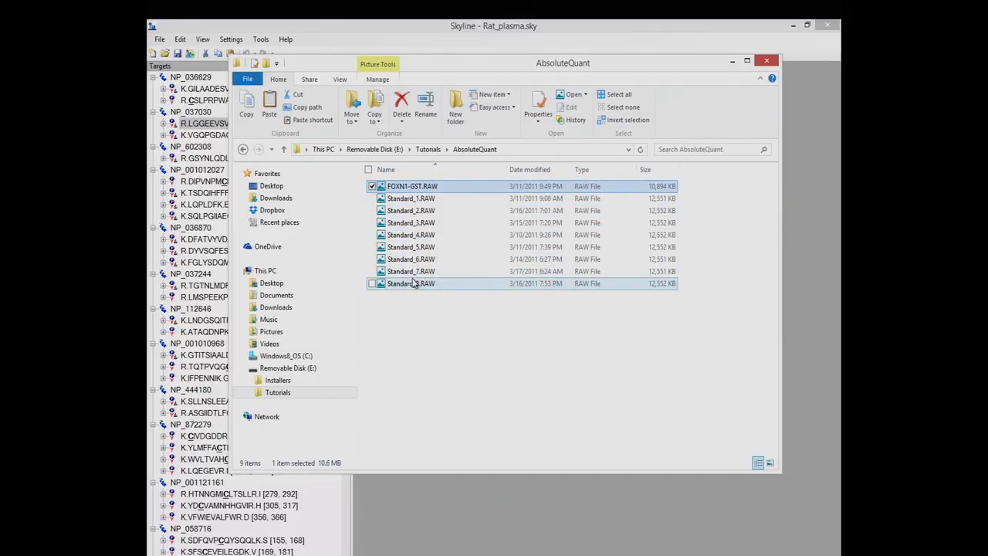
pyautogui.keyDown('shift'); pyautogui.click(419, 283); pyautogui.keyUp('shift')
pyautogui.rightClick(421, 245)
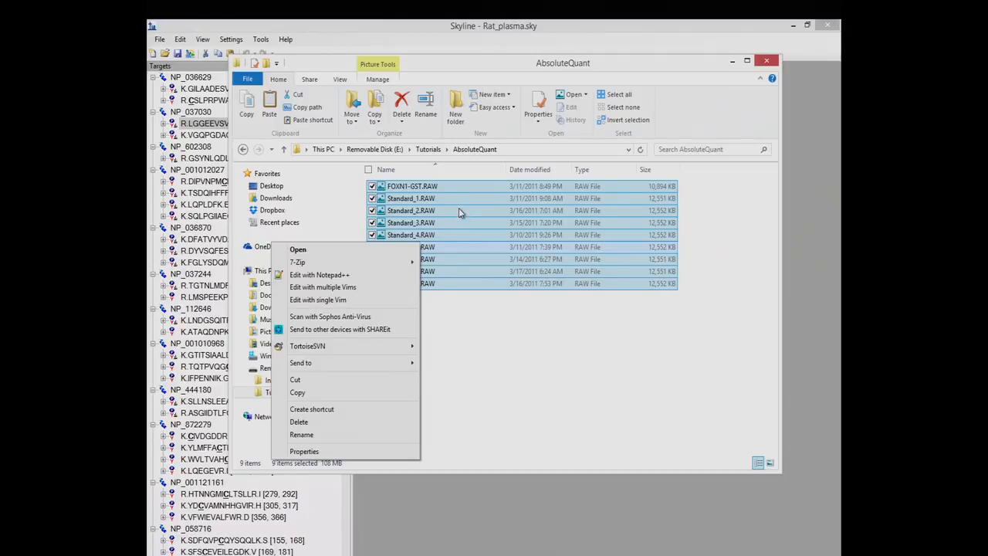
pyautogui.click(455, 210)
pyautogui.rightClick(445, 235)
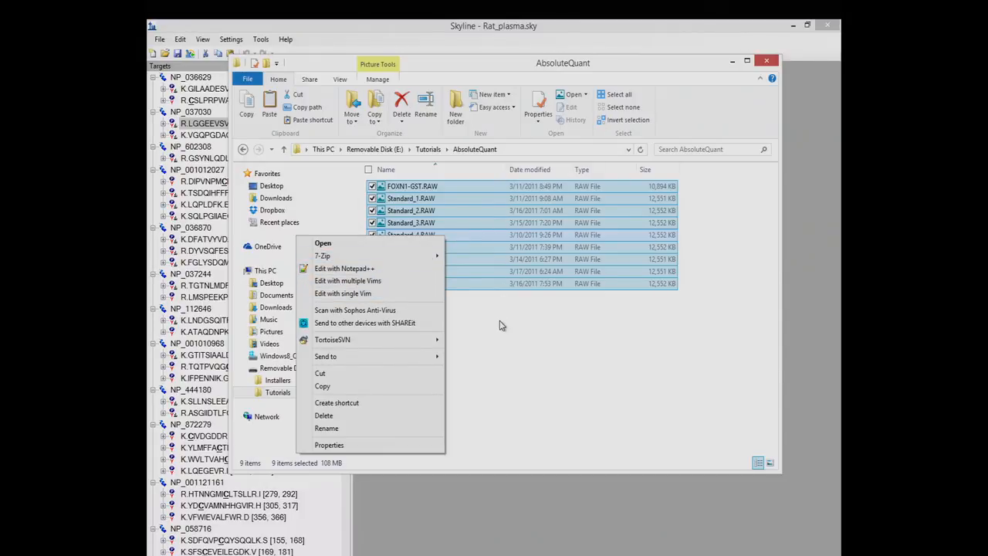
pyautogui.click(494, 354)
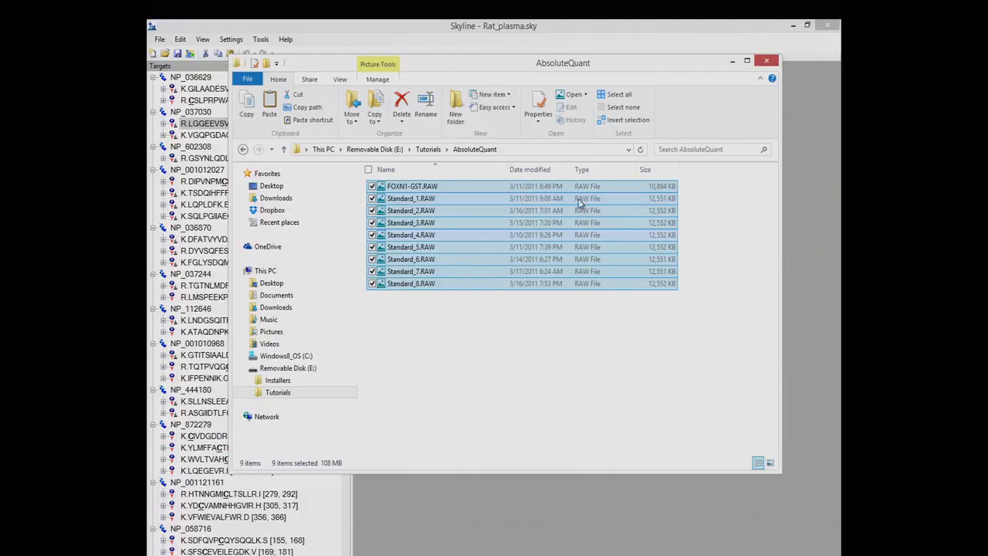
pyautogui.click(574, 33)
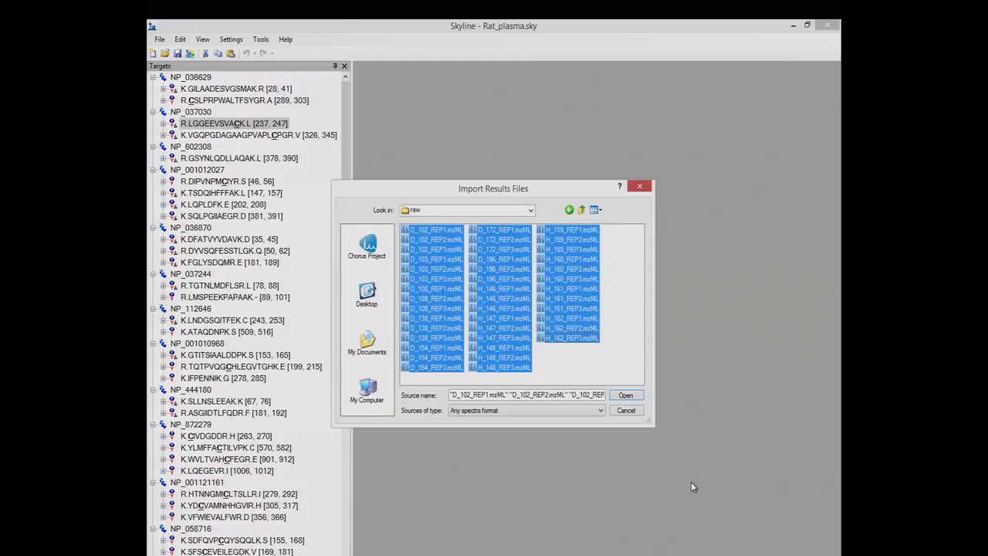
# Import the selected mzML files, reposition the Peak Areas graph and the chromatogram loading window, and hide the import progress.
pyautogui.click(626, 395)
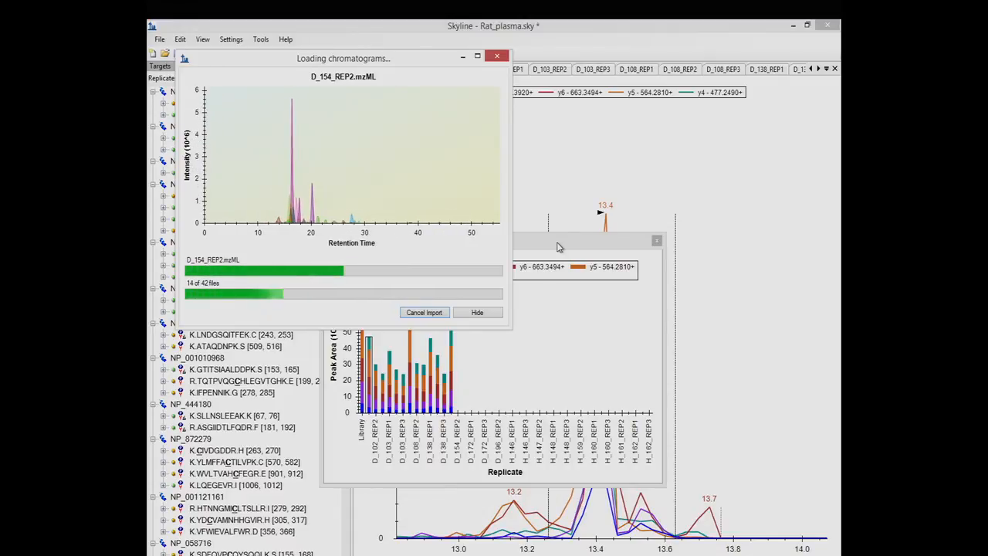
pyautogui.moveTo(558, 246); pyautogui.dragTo(608, 325)
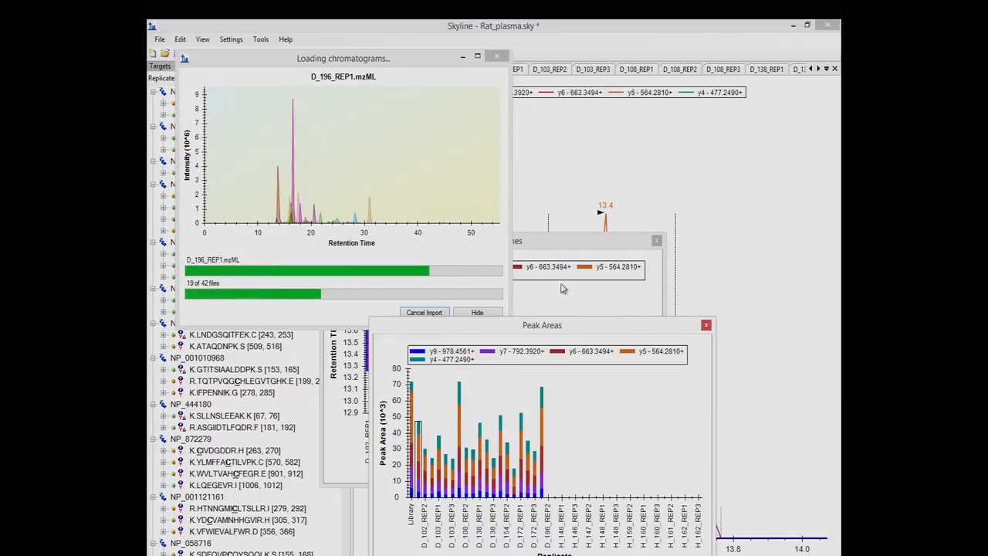
pyautogui.moveTo(409, 60); pyautogui.dragTo(684, 104)
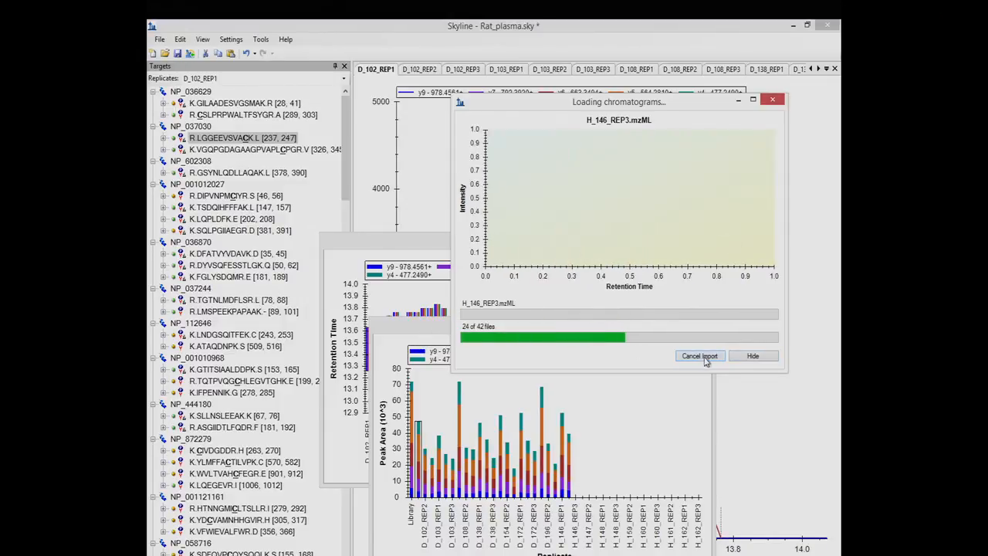
pyautogui.click(752, 356)
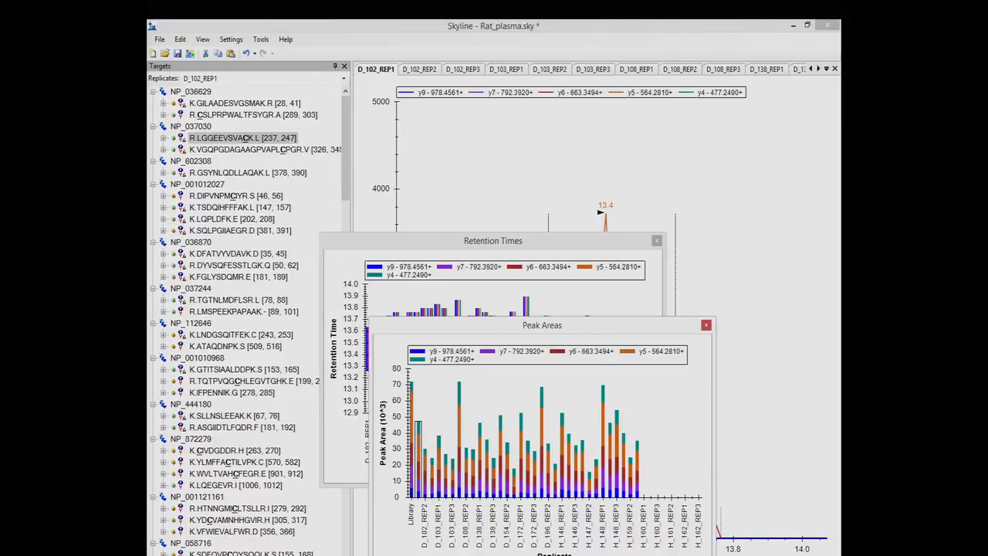
pyautogui.click(242, 139)
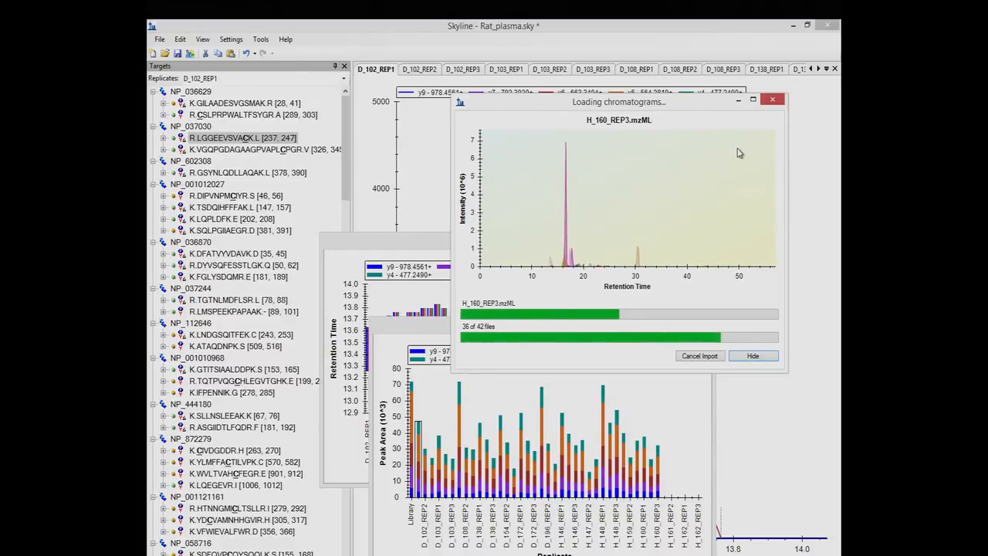
pyautogui.click(753, 357)
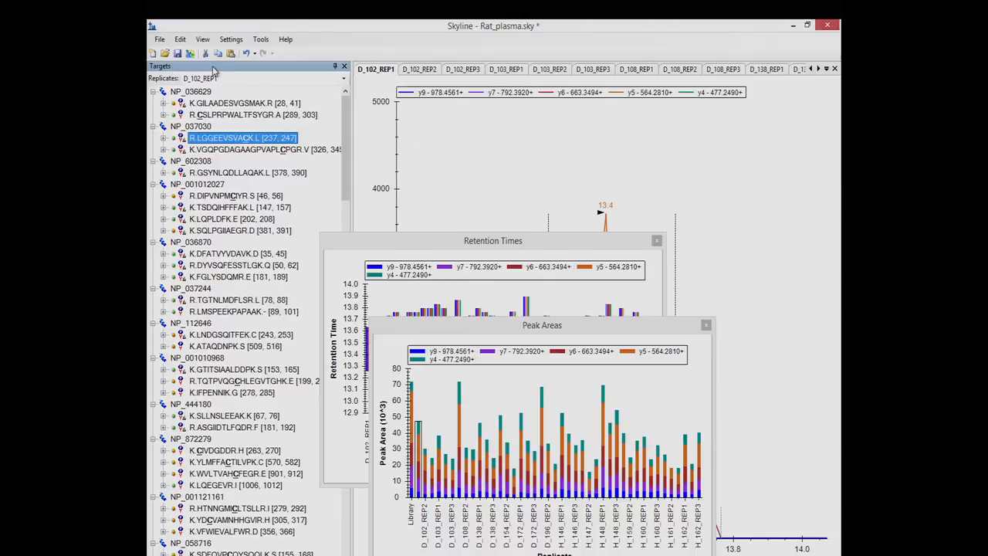
# Undock the Targets pane as a floating window and move the Retention Times graph higher, clear of the Peak Areas bars.
pyautogui.moveTo(215, 71); pyautogui.dragTo(240, 103)
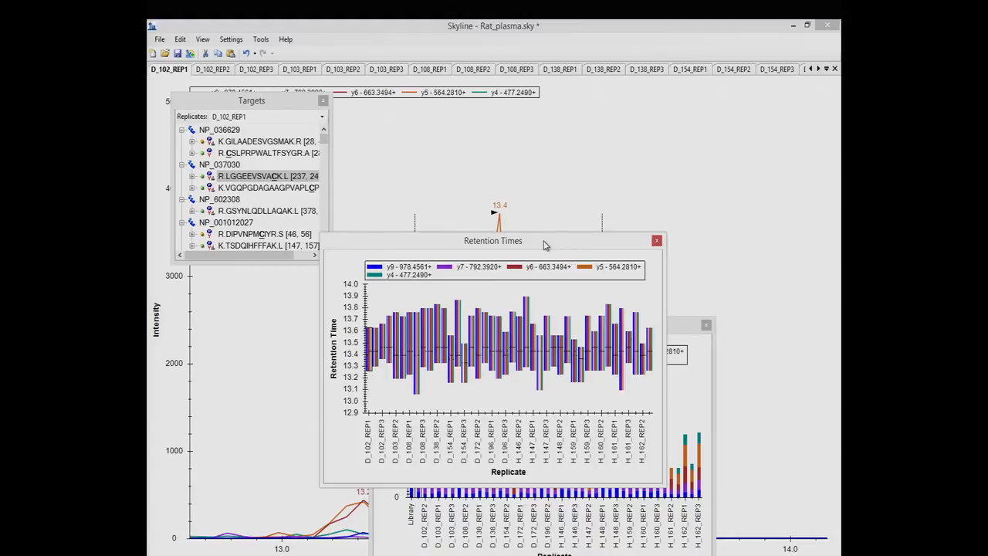
pyautogui.moveTo(544, 245); pyautogui.dragTo(606, 129)
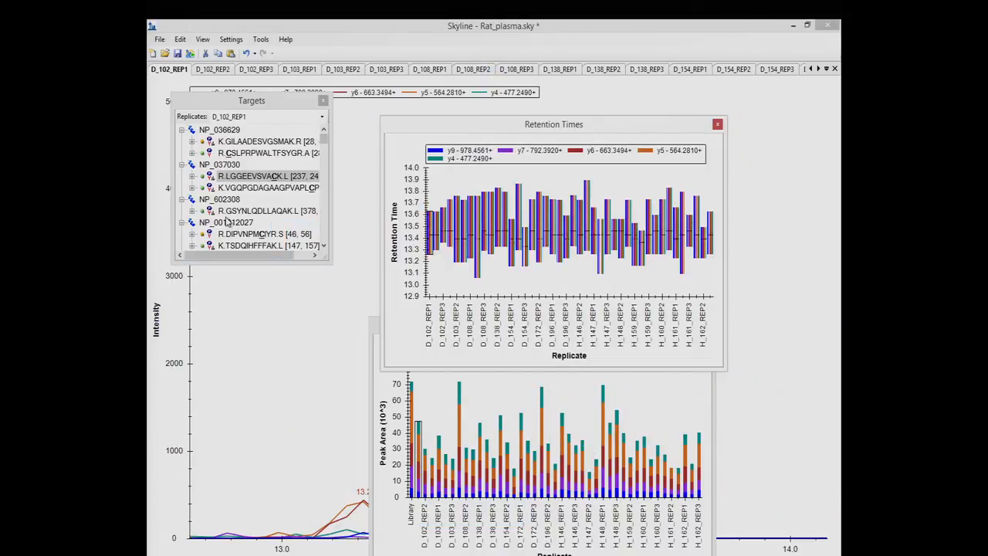
# Show the Retention Times graph as a replicate comparison.
pyautogui.click(202, 40)
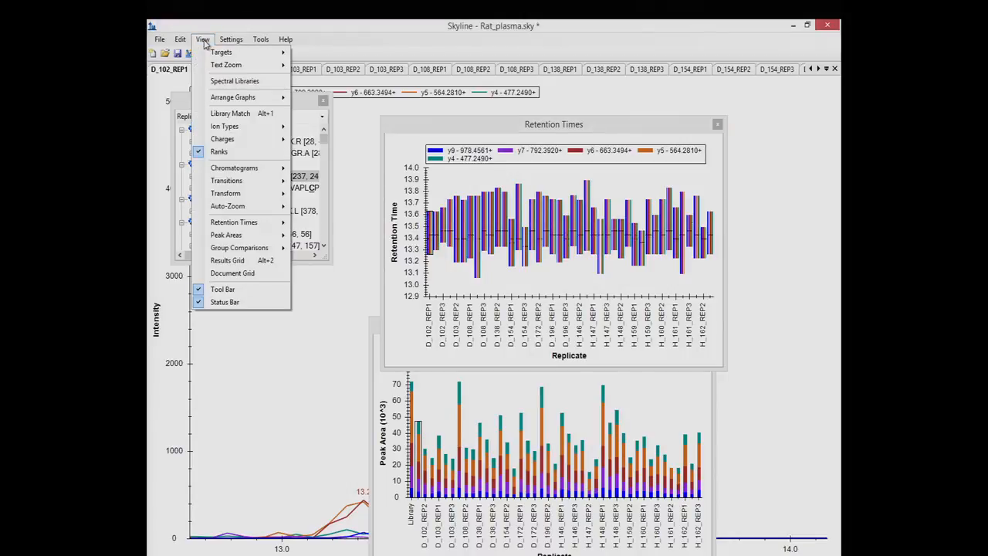
pyautogui.moveTo(251, 223)
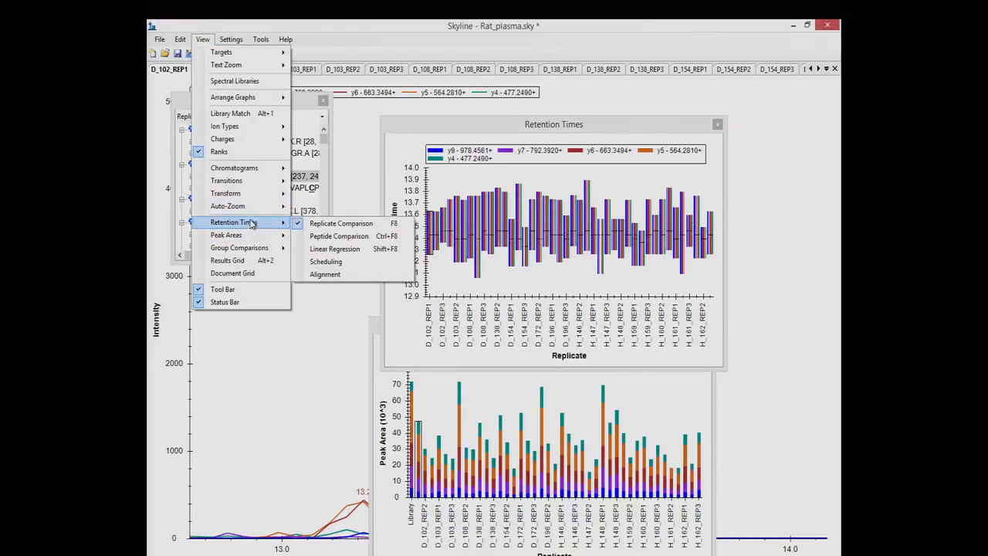
pyautogui.click(333, 224)
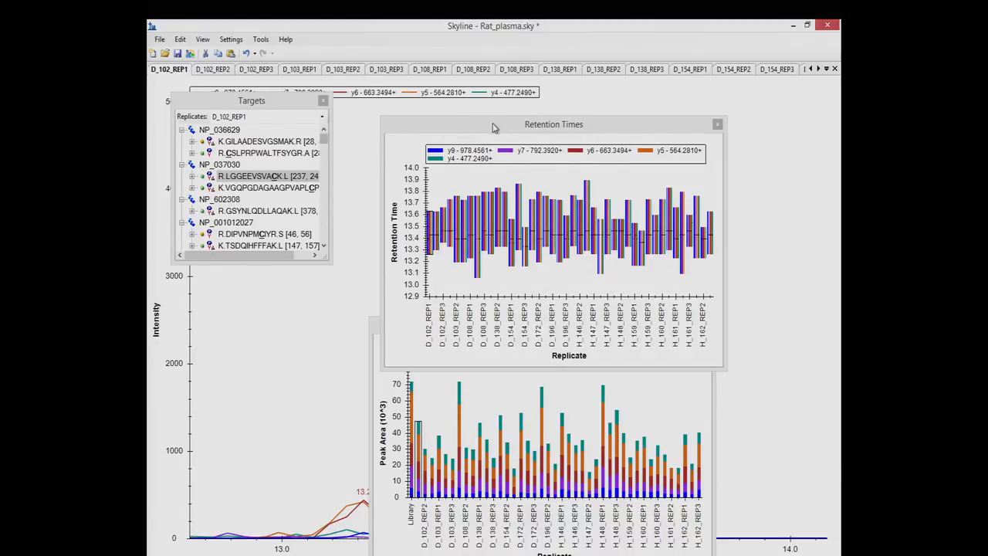
pyautogui.click(204, 42)
pyautogui.moveTo(236, 197)
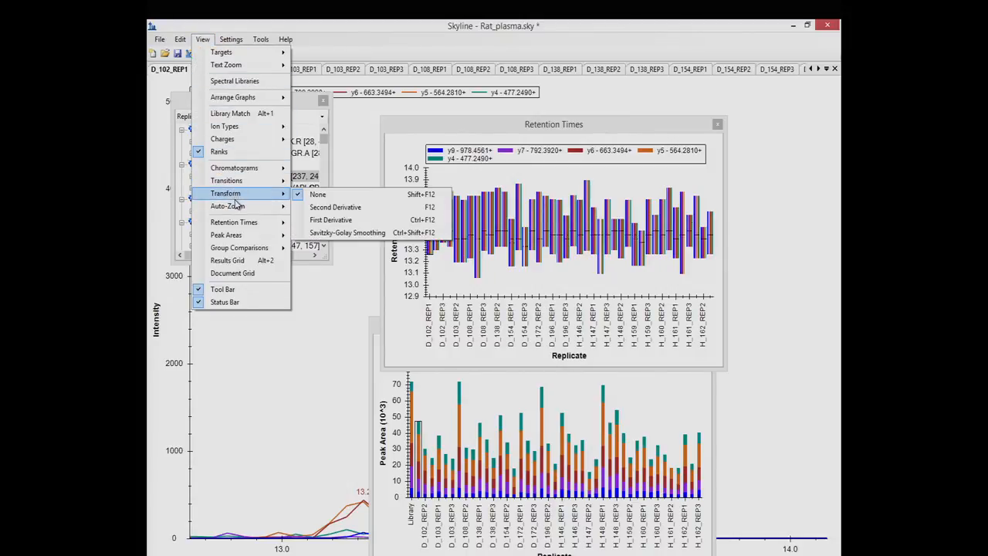
pyautogui.click(220, 52)
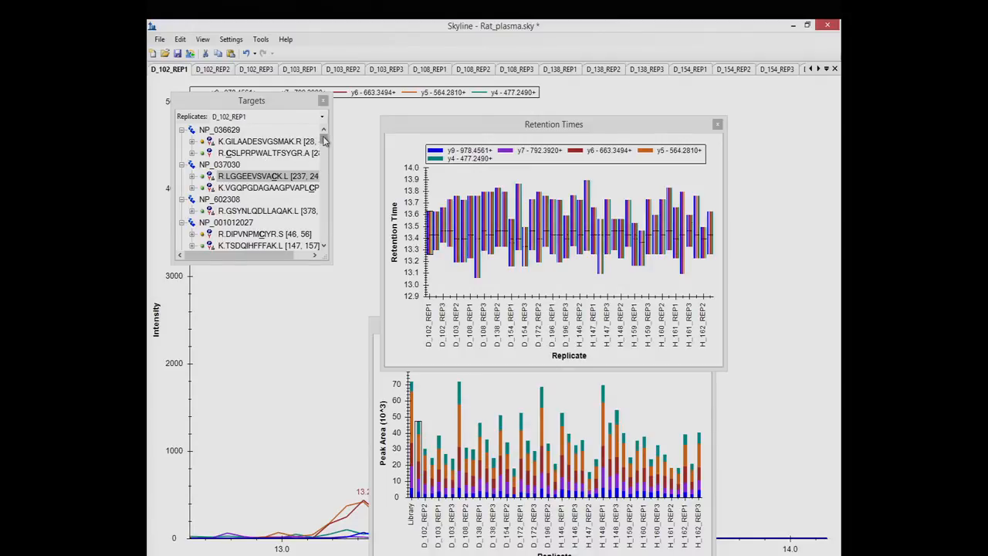
# View the chromatograms of protein NP_036629, then display the LGGEEVSVACK peptide's graphs again.
pyautogui.click(220, 130)
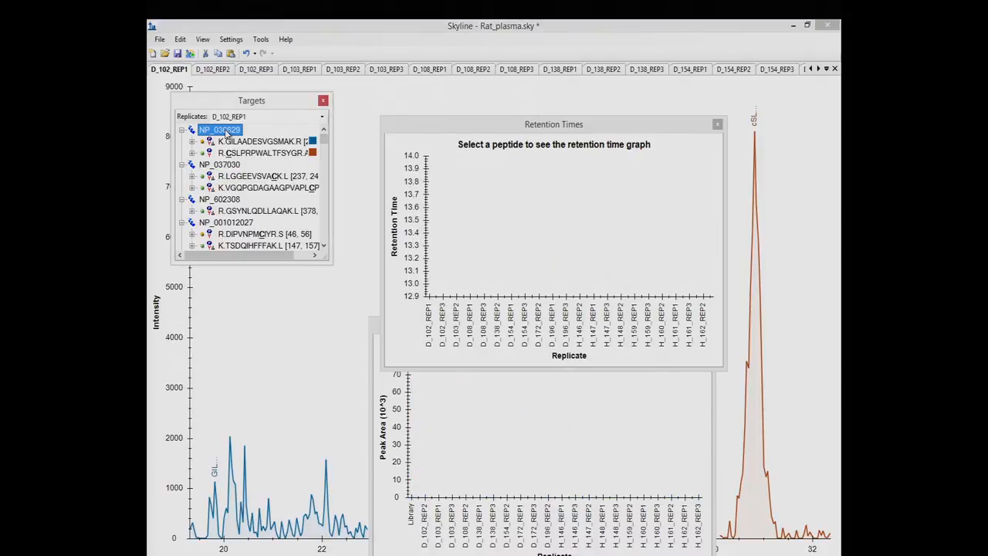
pyautogui.click(237, 177)
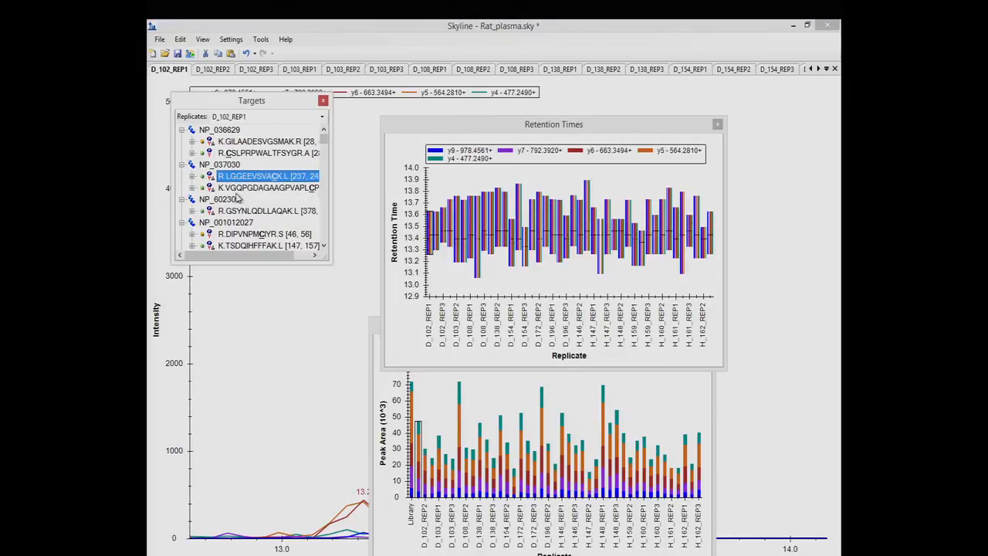
pyautogui.moveTo(232, 204)
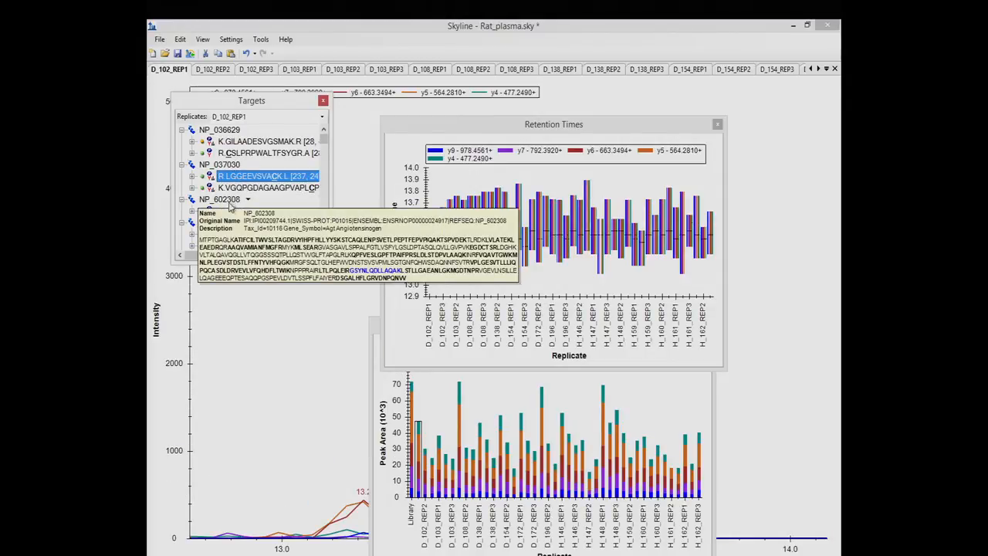
# Show the Peak Areas graph as a replicate comparison and reposition the floating Retention Times and Peak Areas windows.
pyautogui.moveTo(241, 146)
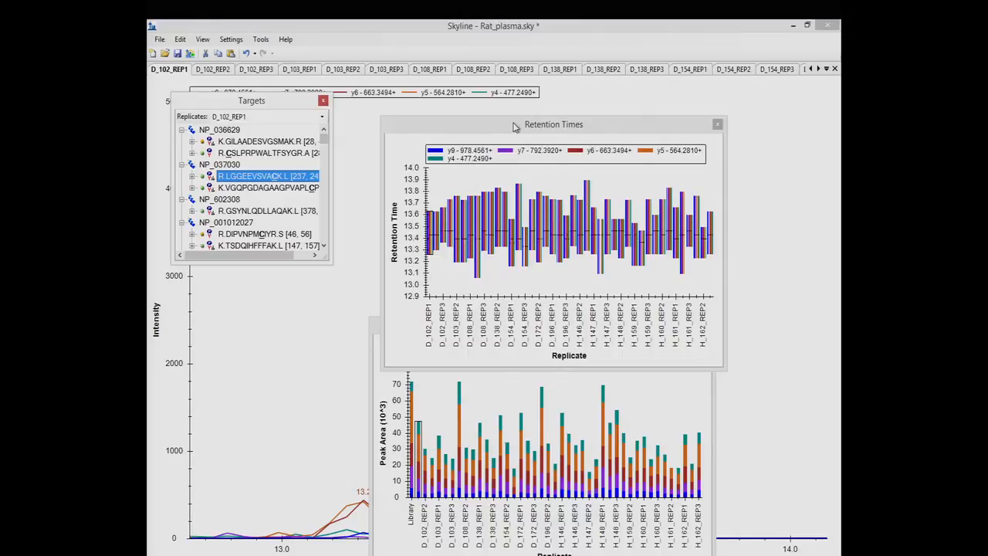
pyautogui.moveTo(516, 126); pyautogui.dragTo(504, 124)
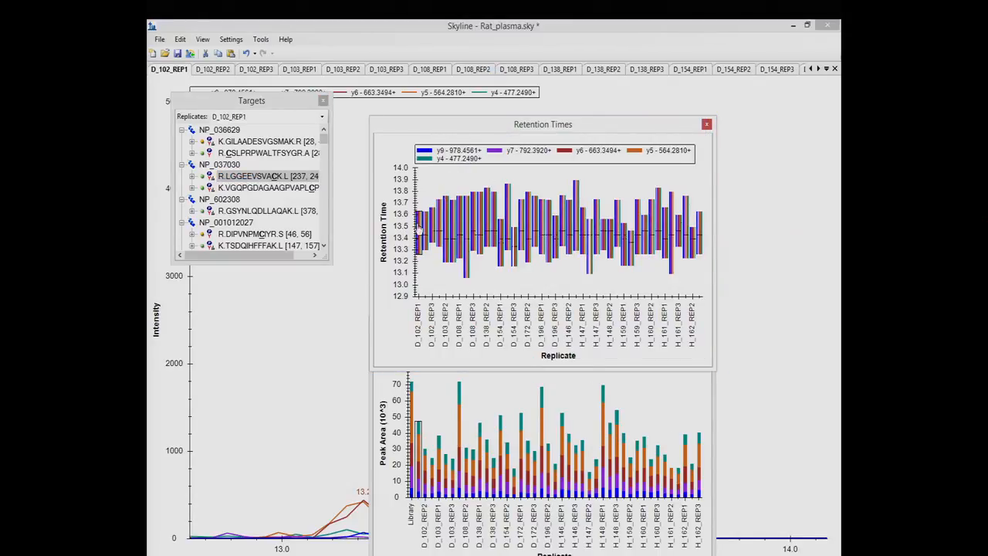
pyautogui.click(202, 40)
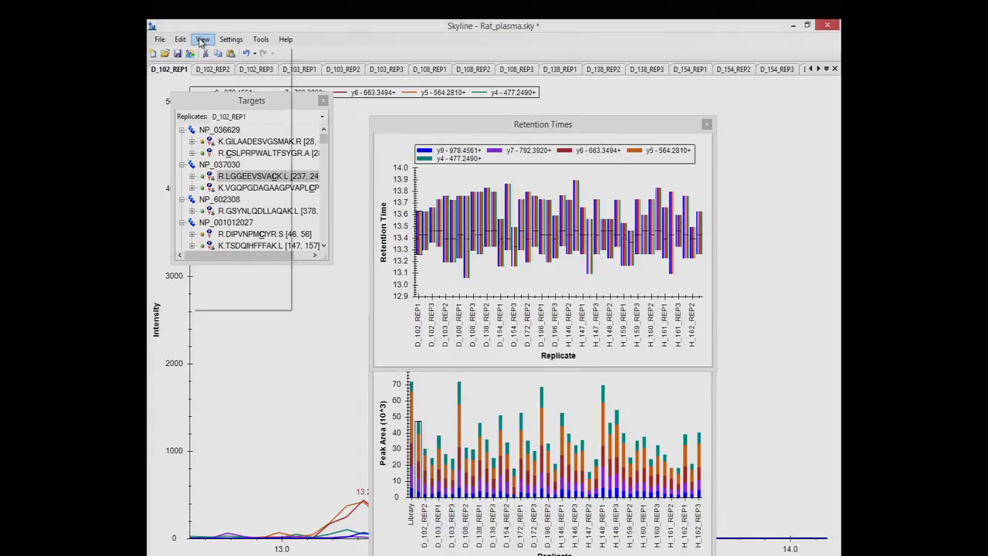
pyautogui.click(202, 40)
pyautogui.moveTo(242, 237)
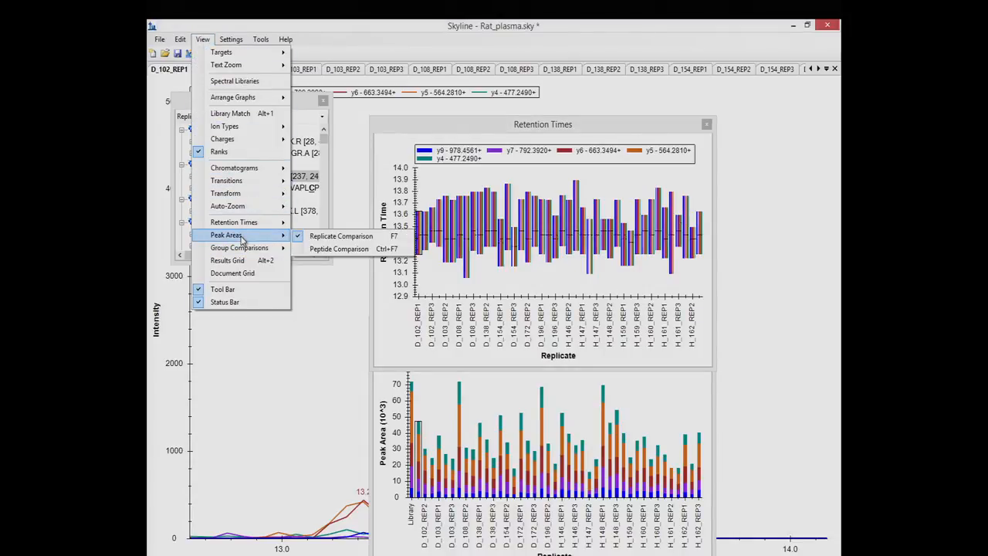
pyautogui.click(319, 238)
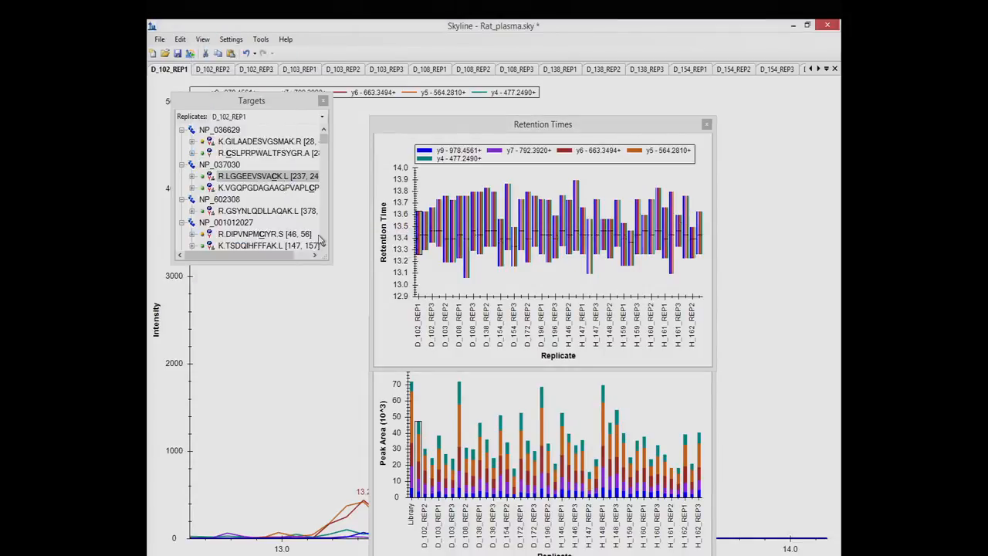
pyautogui.moveTo(546, 127); pyautogui.dragTo(604, 85)
pyautogui.moveTo(409, 328); pyautogui.dragTo(389, 177)
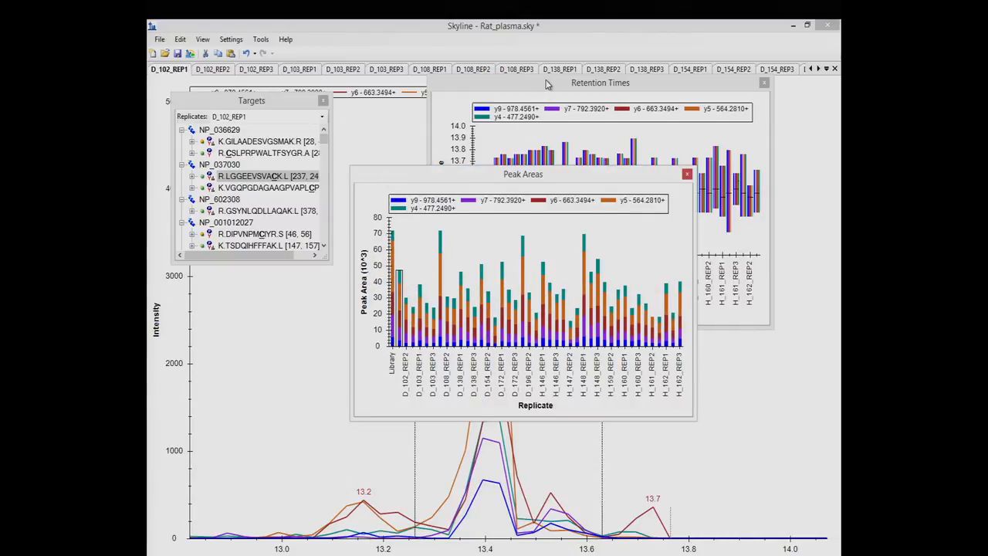
# Dock the Retention Times graph across the full lower edge of the main window and make the docked pane taller.
pyautogui.moveTo(552, 83); pyautogui.dragTo(486, 550)
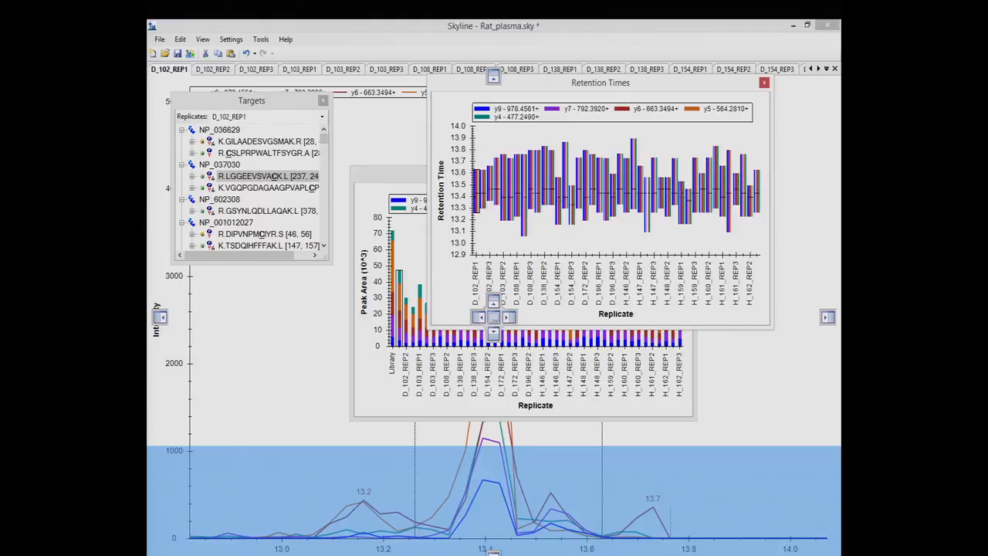
pyautogui.moveTo(486, 549)
pyautogui.mouseDown()
pyautogui.moveTo(453, 445)
pyautogui.moveTo(494, 553)
pyautogui.mouseUp()
pyautogui.moveTo(492, 553); pyautogui.dragTo(491, 551)
pyautogui.moveTo(492, 551); pyautogui.dragTo(493, 551)
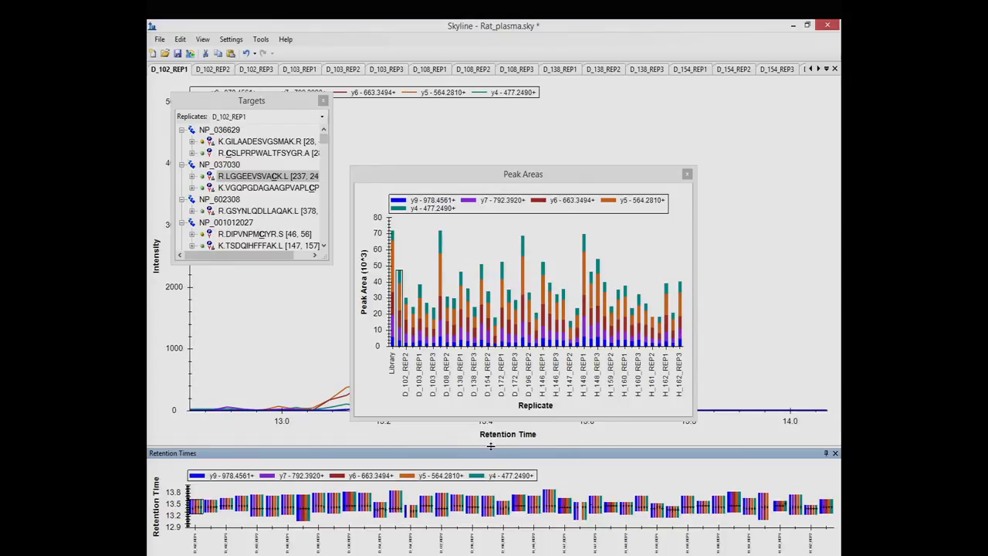
pyautogui.moveTo(490, 446); pyautogui.dragTo(493, 395)
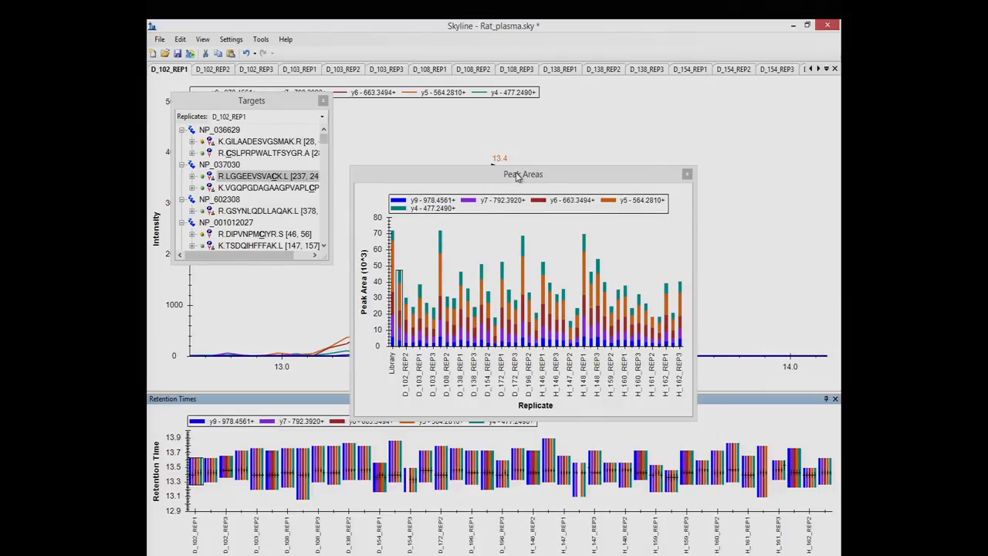
# Dock the Peak Areas graph beside Retention Times so that it fills the right half of that pane.
pyautogui.moveTo(517, 175); pyautogui.dragTo(494, 477)
pyautogui.moveTo(500, 480); pyautogui.dragTo(510, 485)
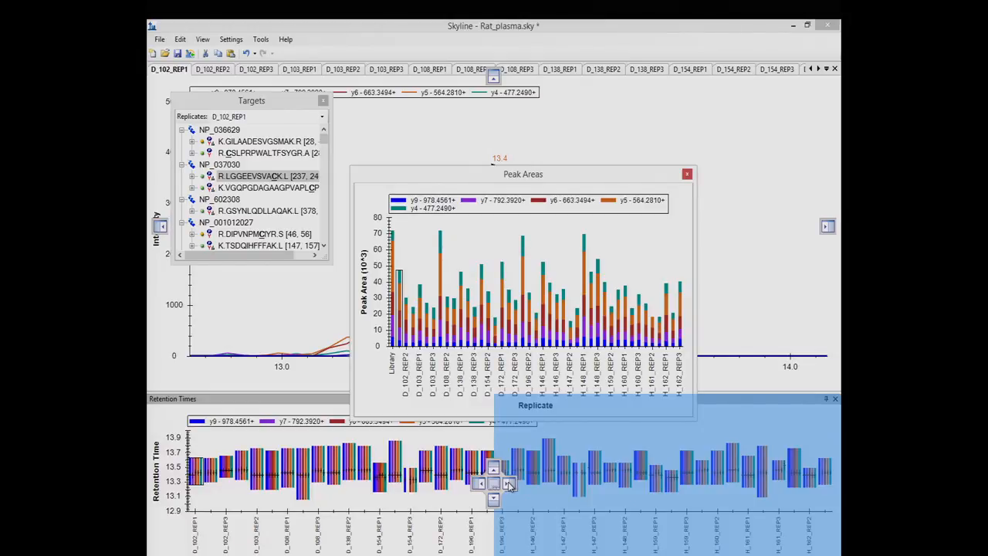
pyautogui.moveTo(509, 484); pyautogui.dragTo(510, 485)
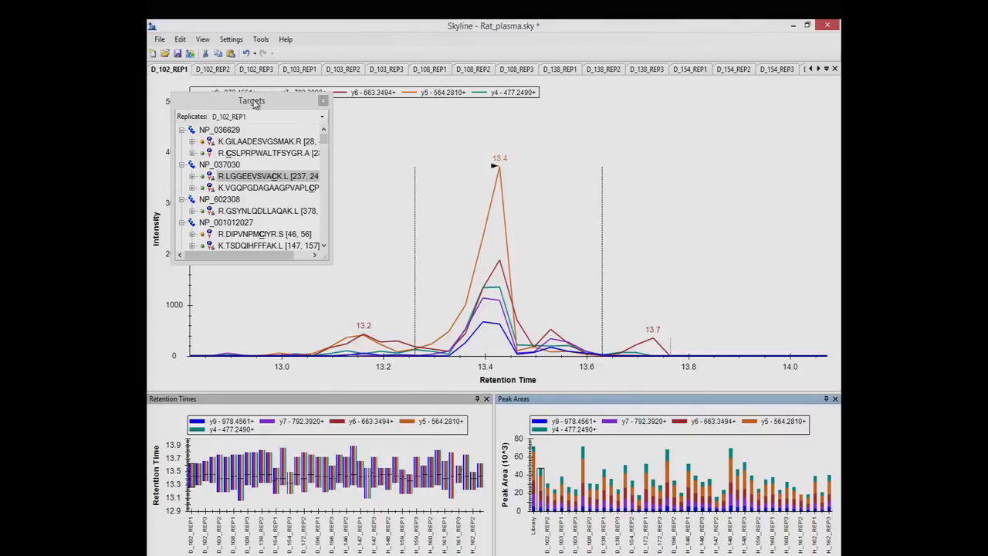
# Dock the Targets pane along the left edge of the main window and make it slightly narrower.
pyautogui.moveTo(257, 104); pyautogui.dragTo(161, 229)
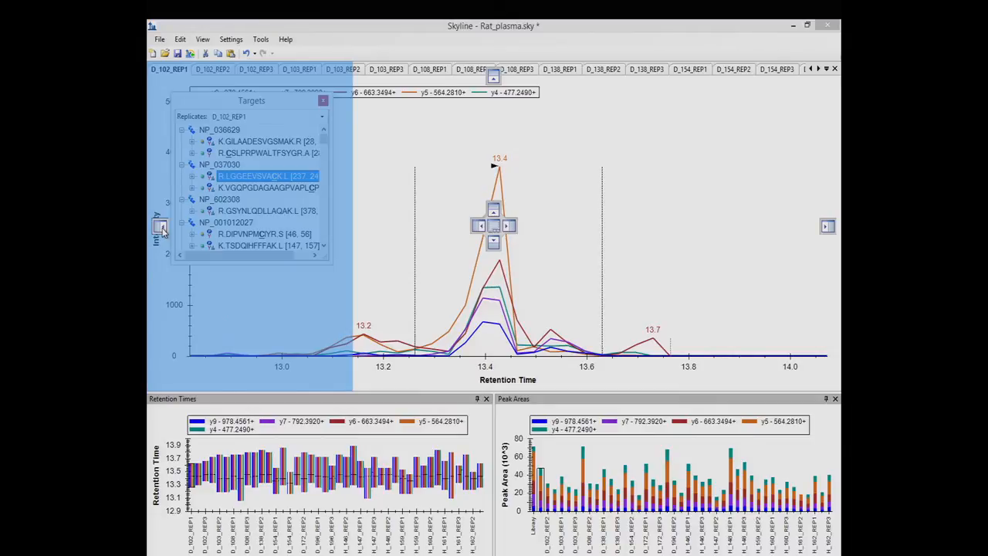
pyautogui.moveTo(161, 230); pyautogui.dragTo(162, 232)
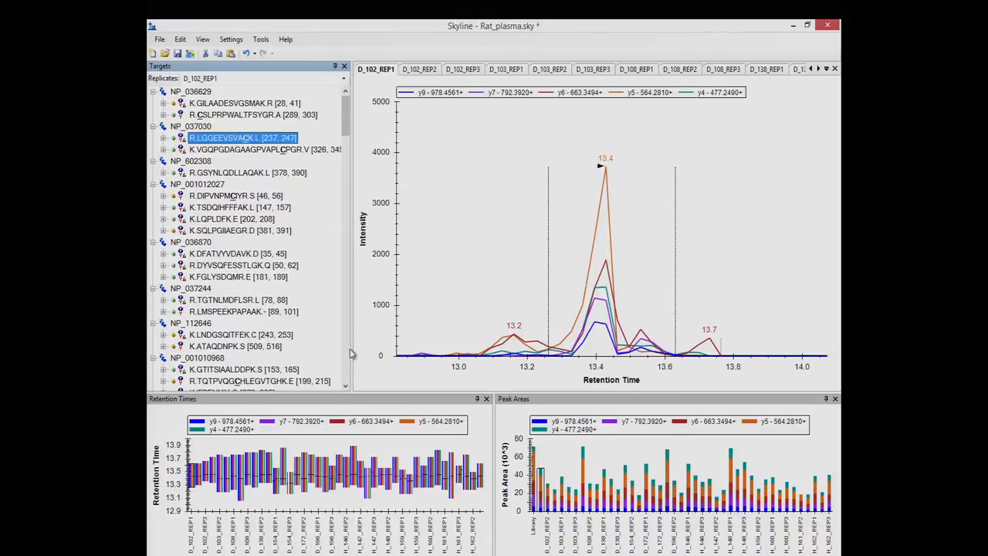
pyautogui.moveTo(351, 346); pyautogui.dragTo(333, 352)
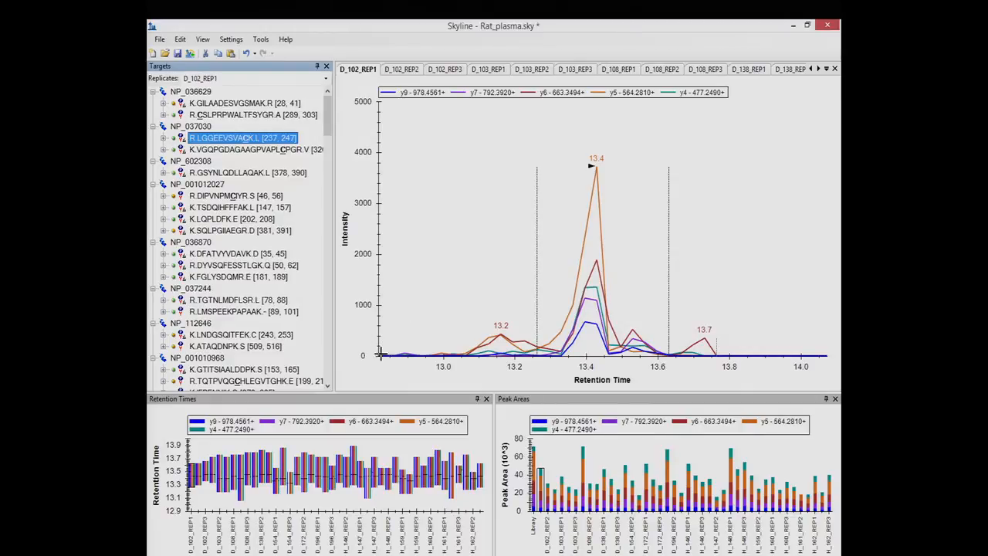
pyautogui.click(361, 402)
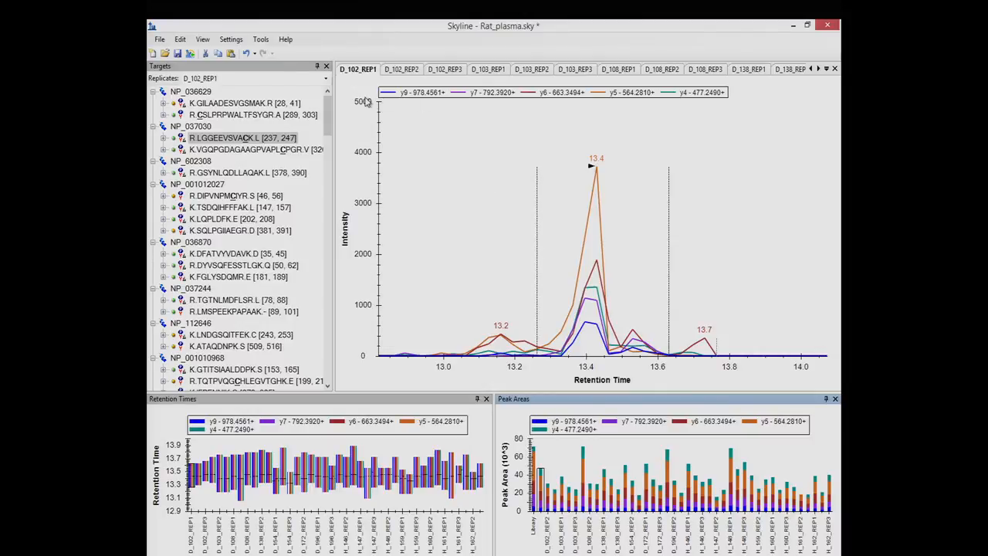
pyautogui.click(201, 40)
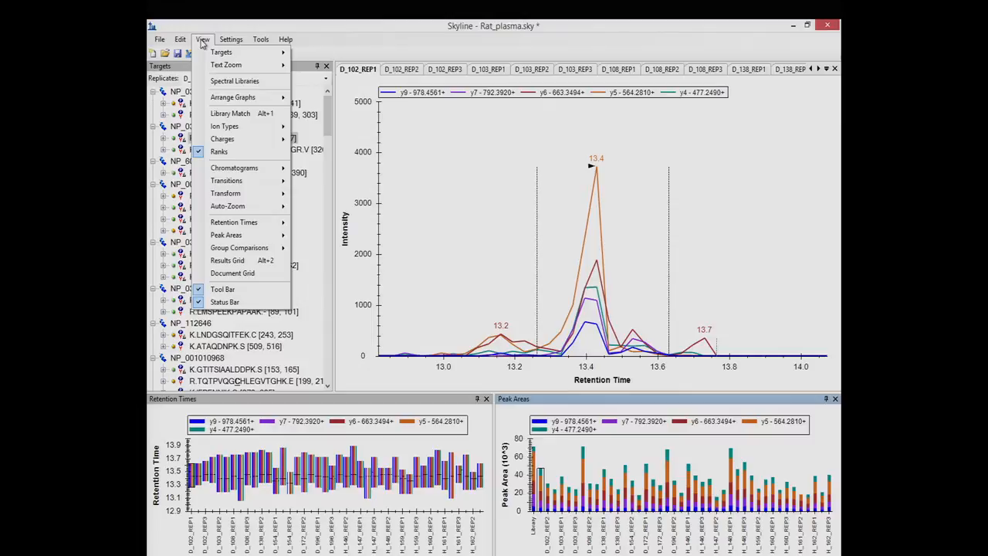
pyautogui.click(201, 40)
pyautogui.click(201, 40)
pyautogui.moveTo(228, 98)
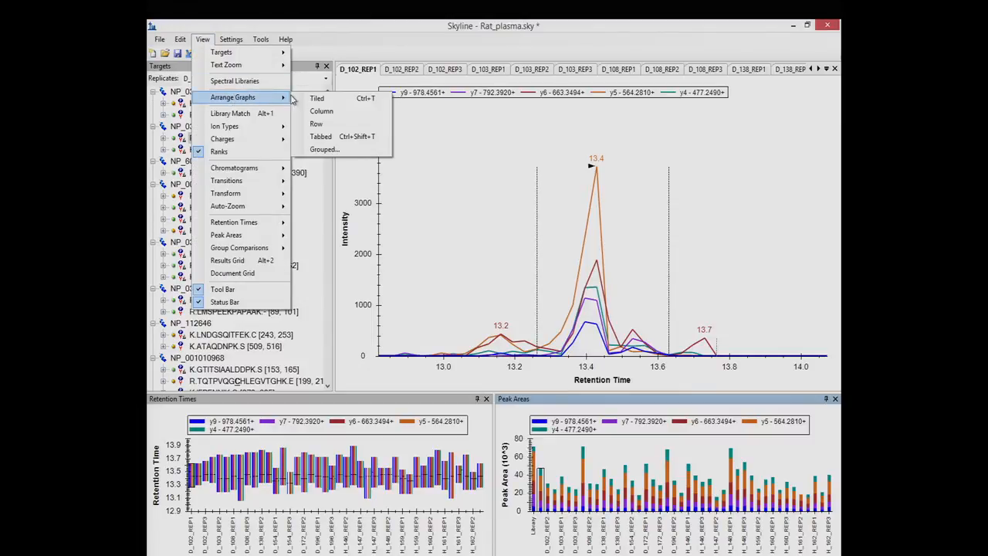
pyautogui.click(346, 152)
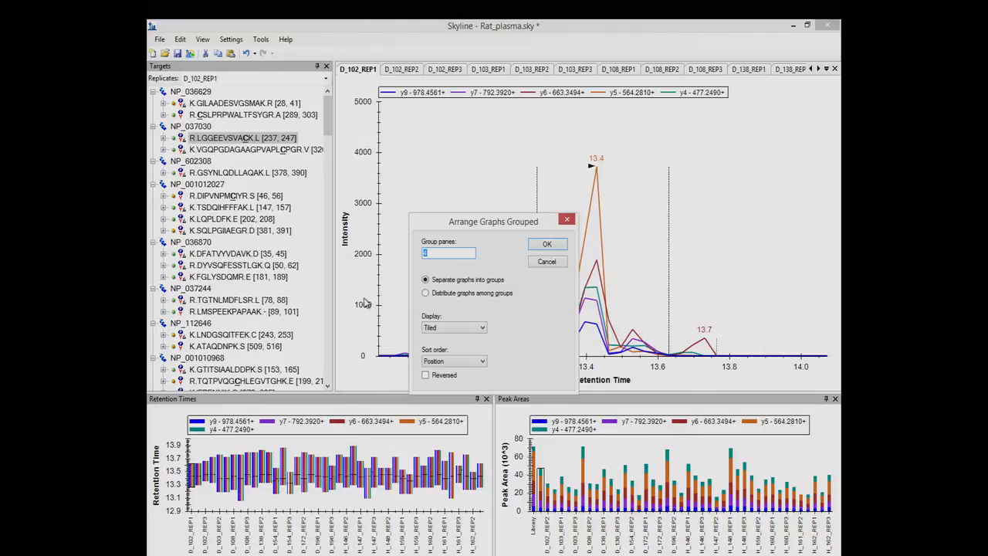
pyautogui.click(547, 262)
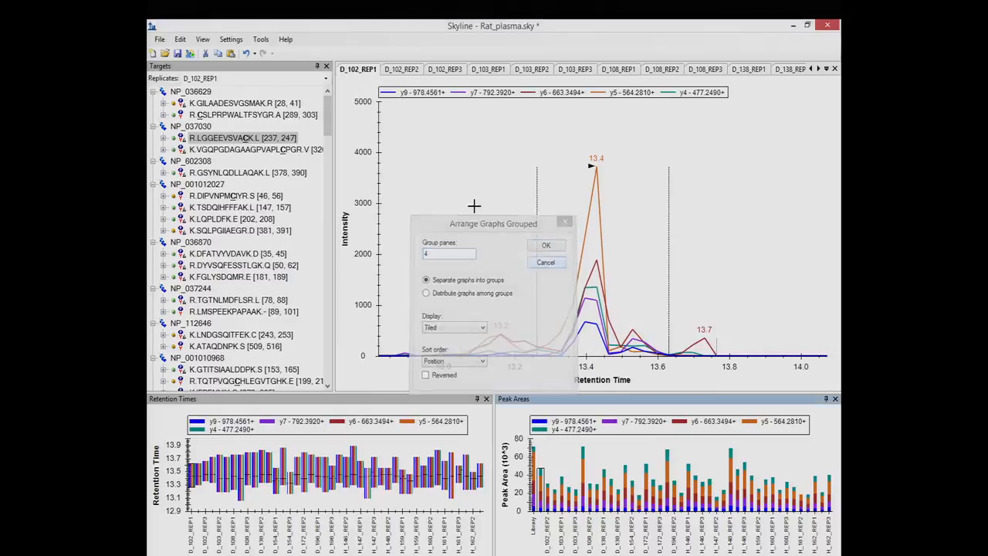
# Tile all the chromatogram graphs and enlarge their area by shrinking the Retention Times and Peak Areas panes below.
pyautogui.click(204, 42)
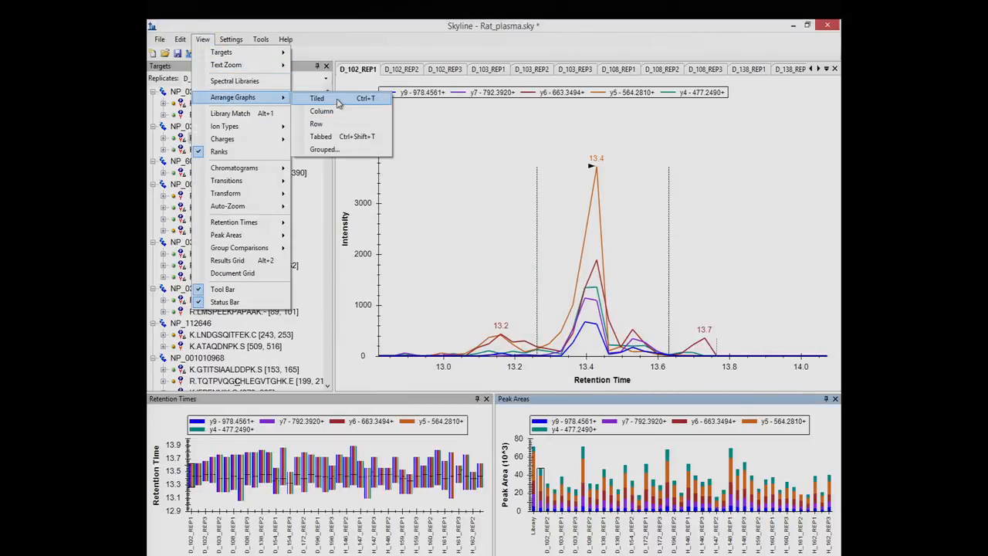
pyautogui.click(337, 102)
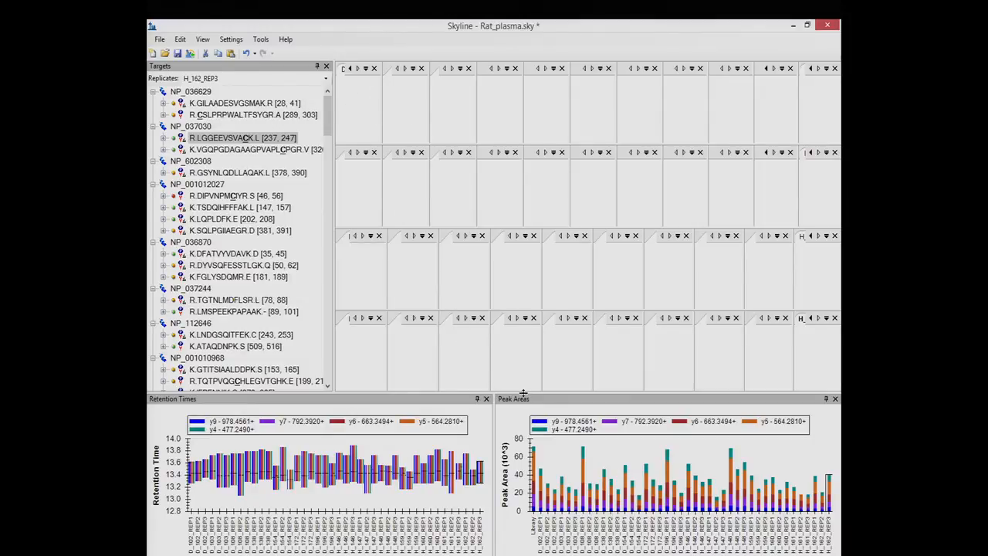
pyautogui.moveTo(522, 393); pyautogui.dragTo(517, 496)
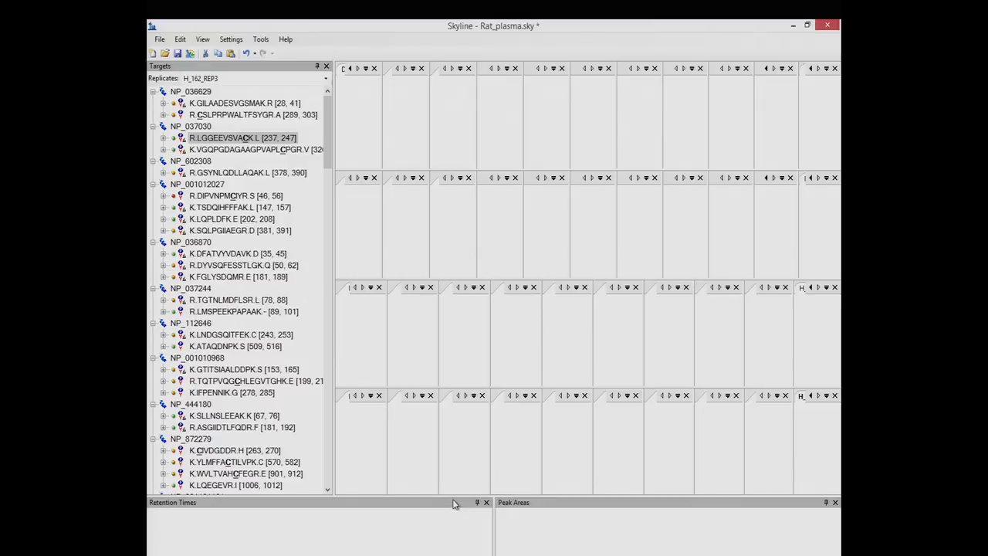
pyautogui.moveTo(456, 496); pyautogui.dragTo(457, 431)
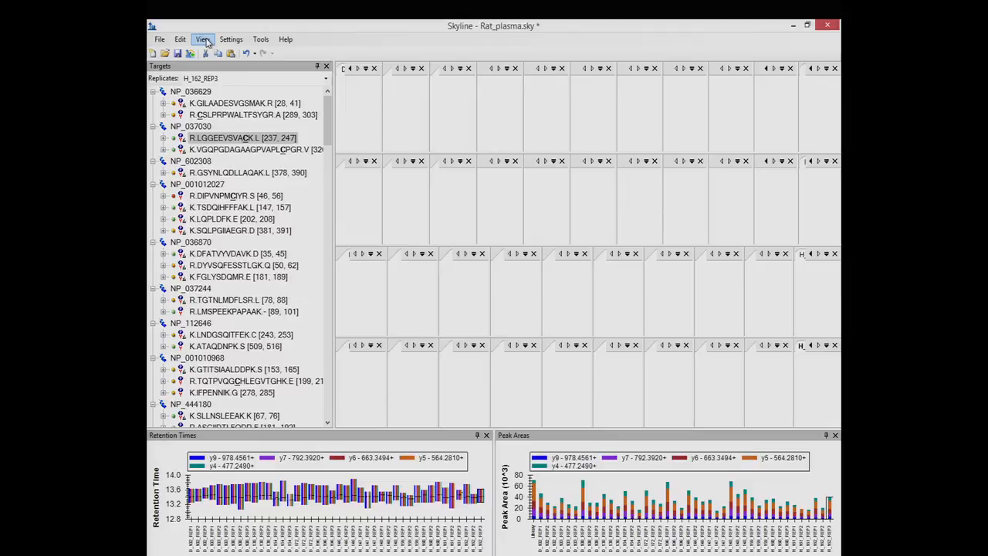
# Return the chromatogram graphs from the tiled layout to a tabbed layout.
pyautogui.click(204, 40)
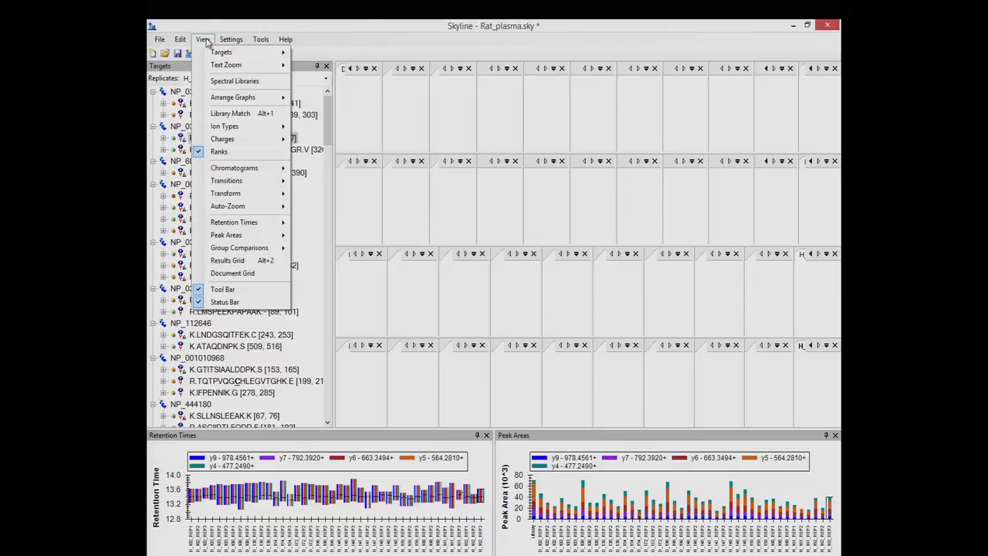
pyautogui.moveTo(267, 101)
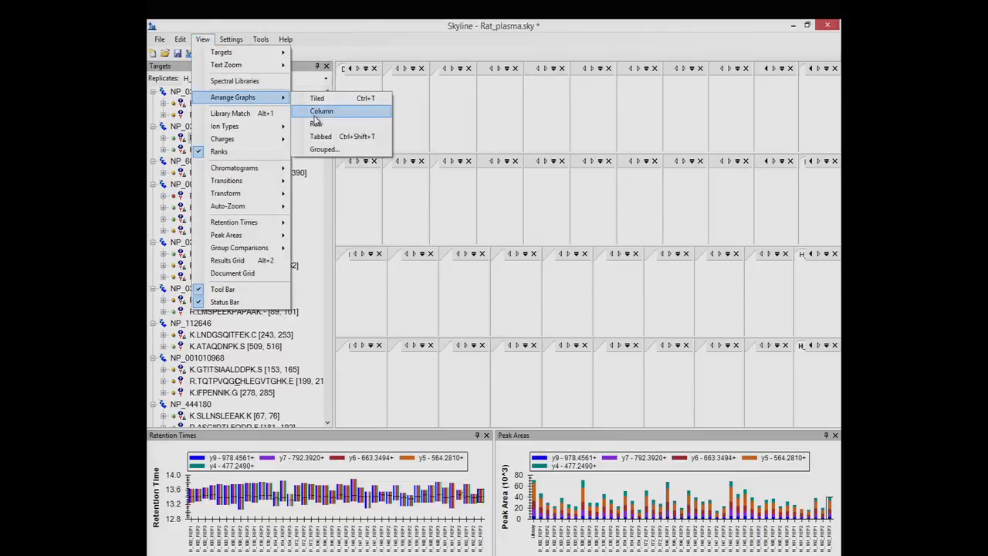
pyautogui.click(319, 138)
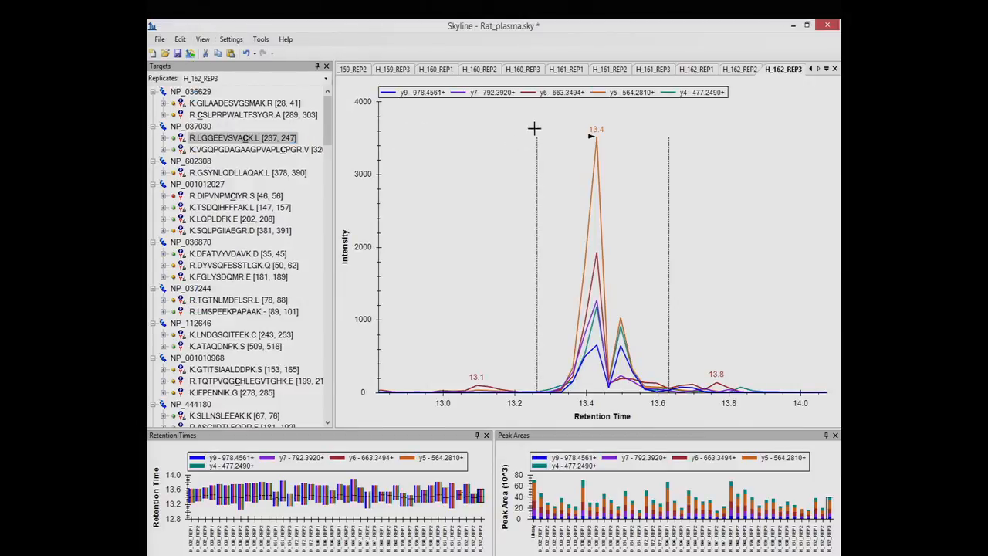
# Arrange the chromatogram graphs in 3 group panes, distributed among groups, displayed in a row and sorted in Document order.
pyautogui.click(200, 40)
pyautogui.moveTo(247, 97)
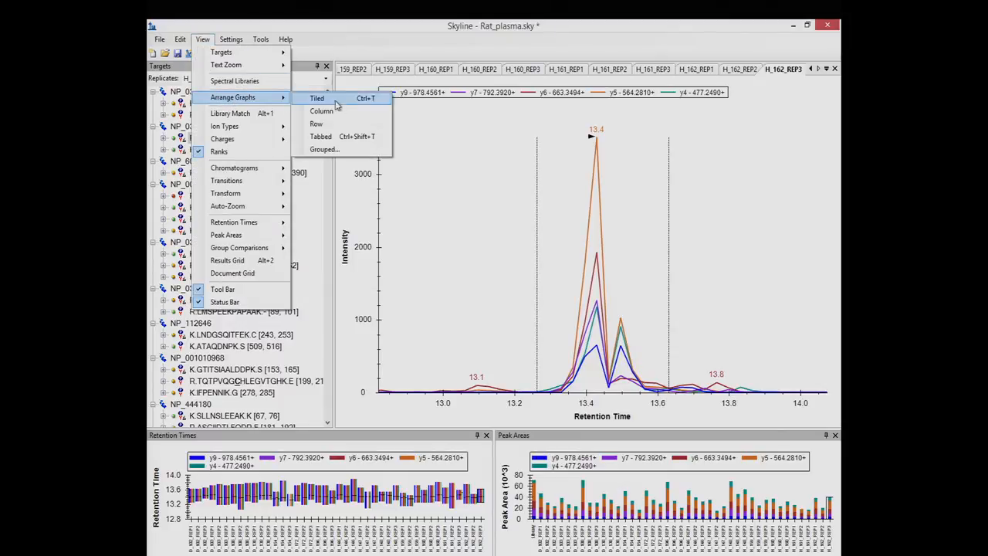
pyautogui.click(354, 151)
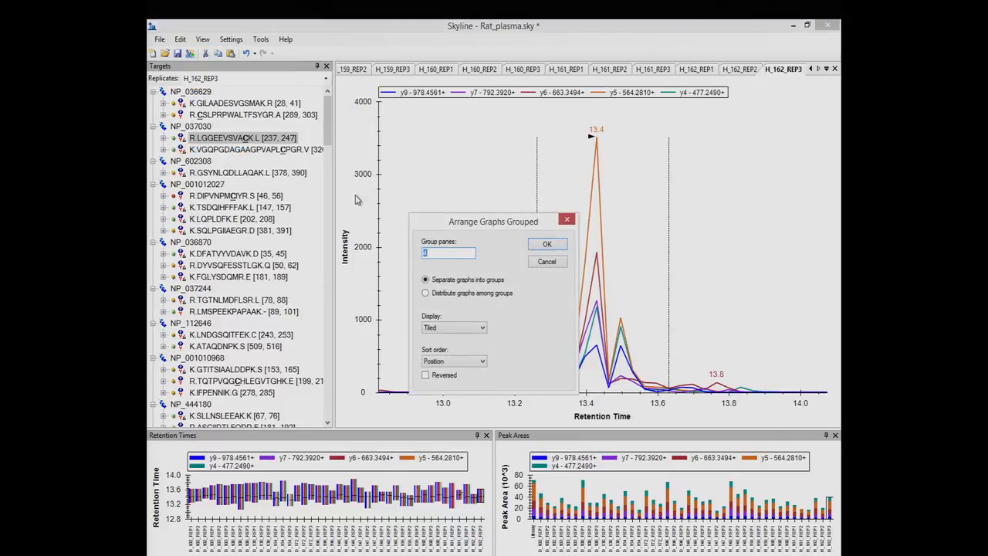
pyautogui.write('3')
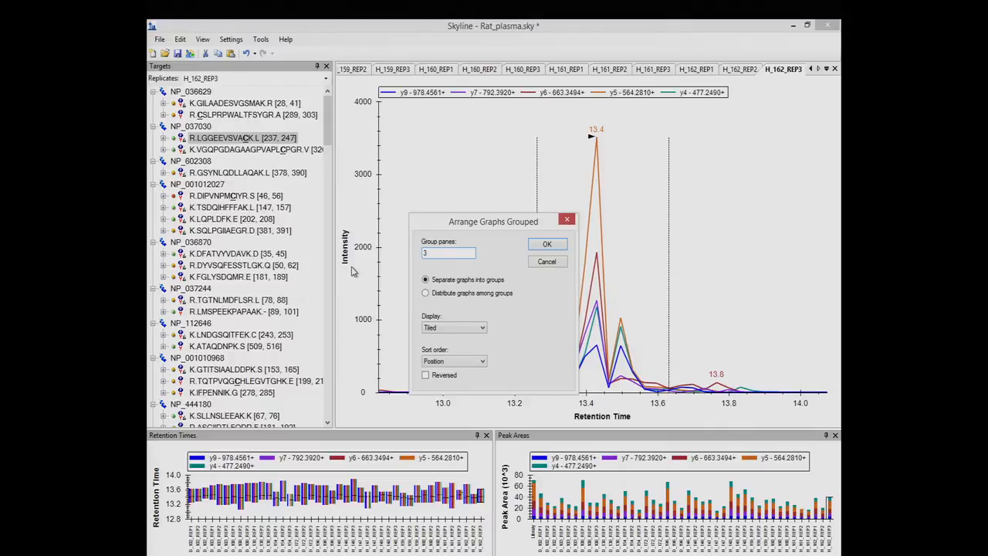
pyautogui.click(425, 294)
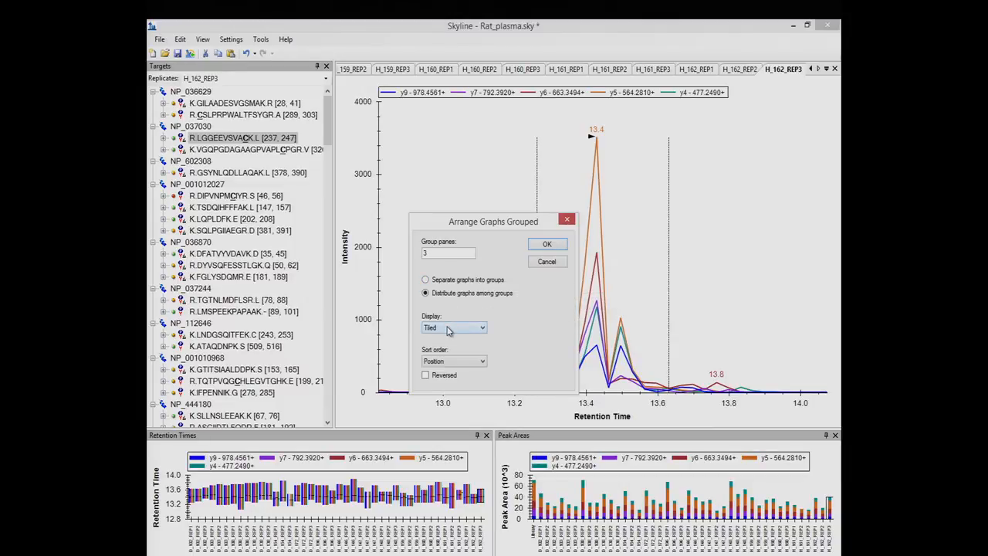
pyautogui.click(448, 331)
pyautogui.click(453, 345)
pyautogui.click(454, 368)
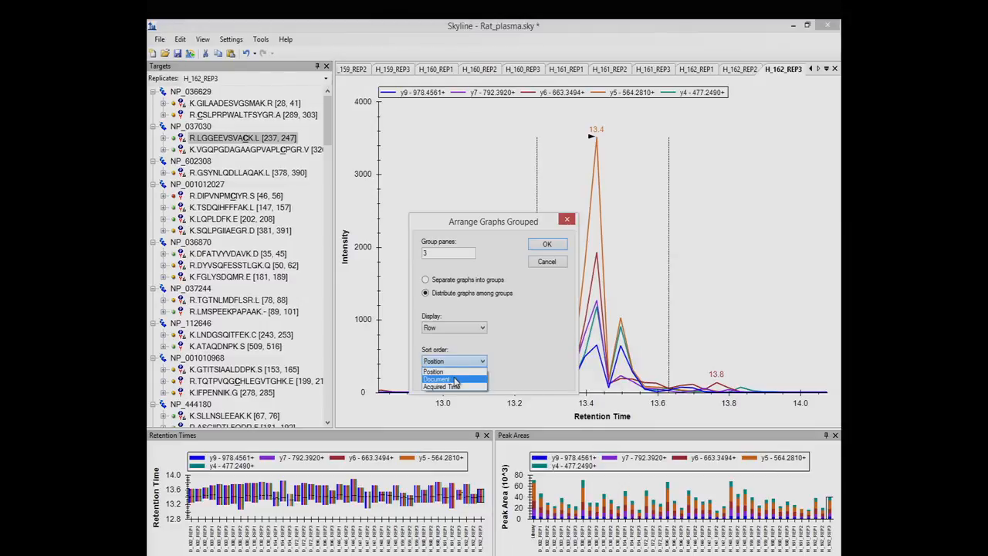
pyautogui.click(455, 378)
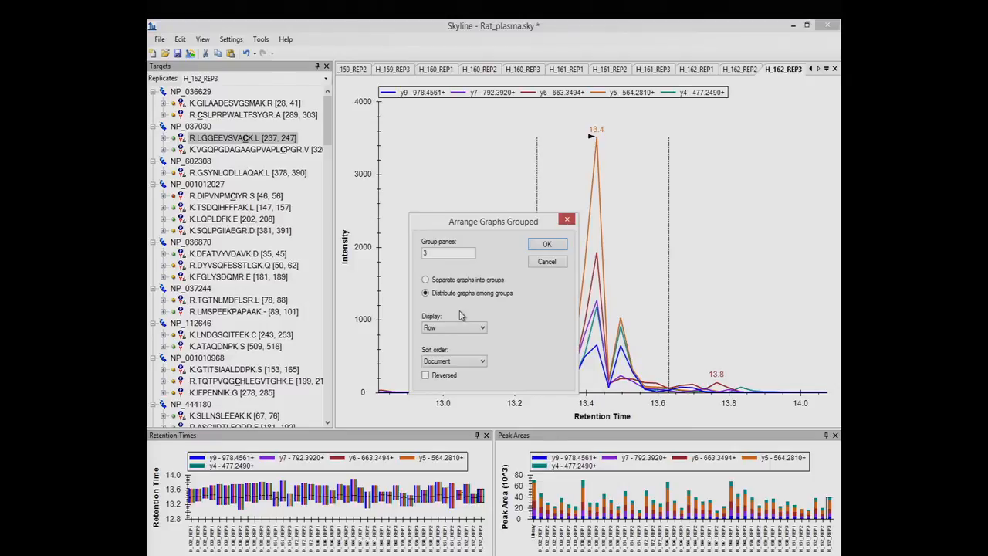
pyautogui.click(543, 245)
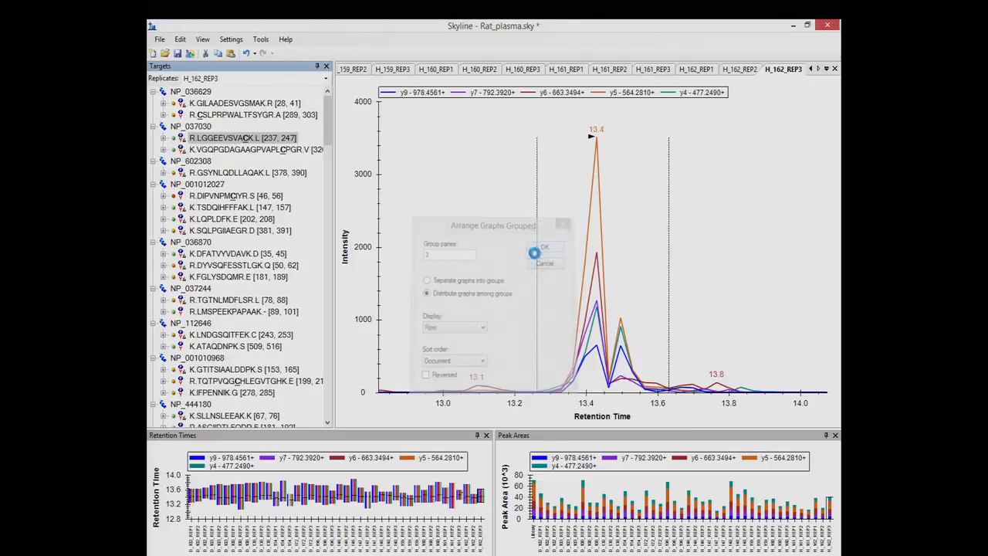
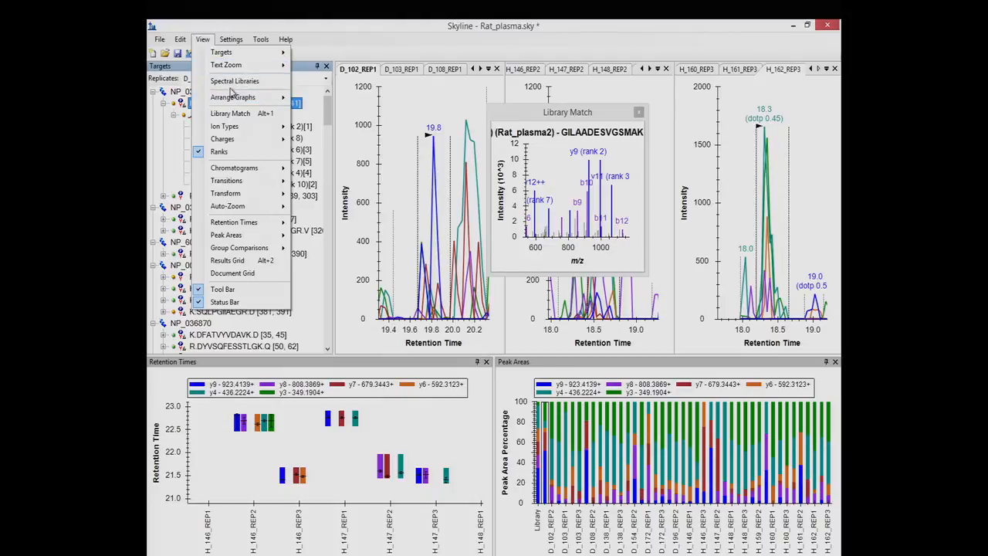
# Show the Library Match spectrum for the GILAADESVGSMAK peptide.
pyautogui.click(236, 114)
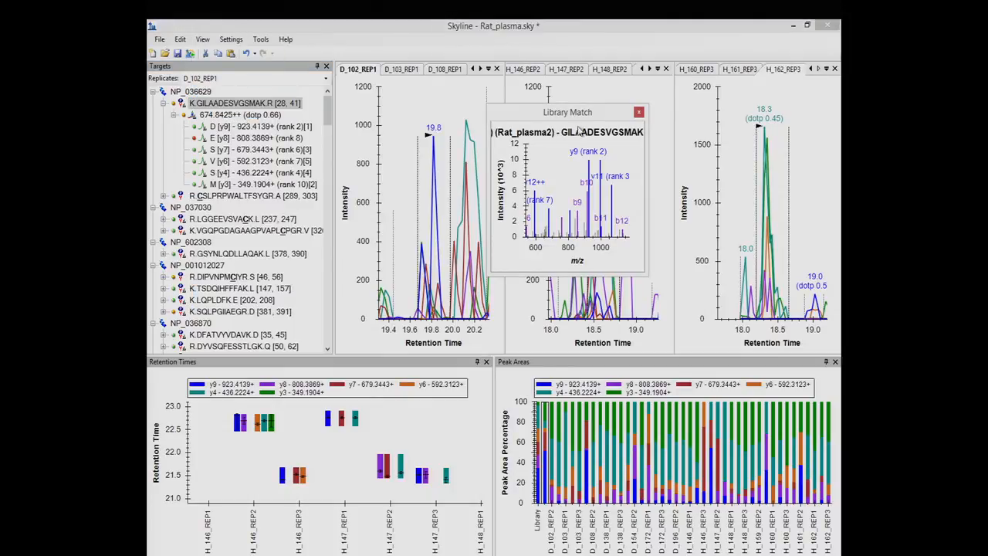
# Dock the Library Match view beside the chromatogram graphs and set it to auto-hide.
pyautogui.moveTo(585, 114); pyautogui.dragTo(829, 212)
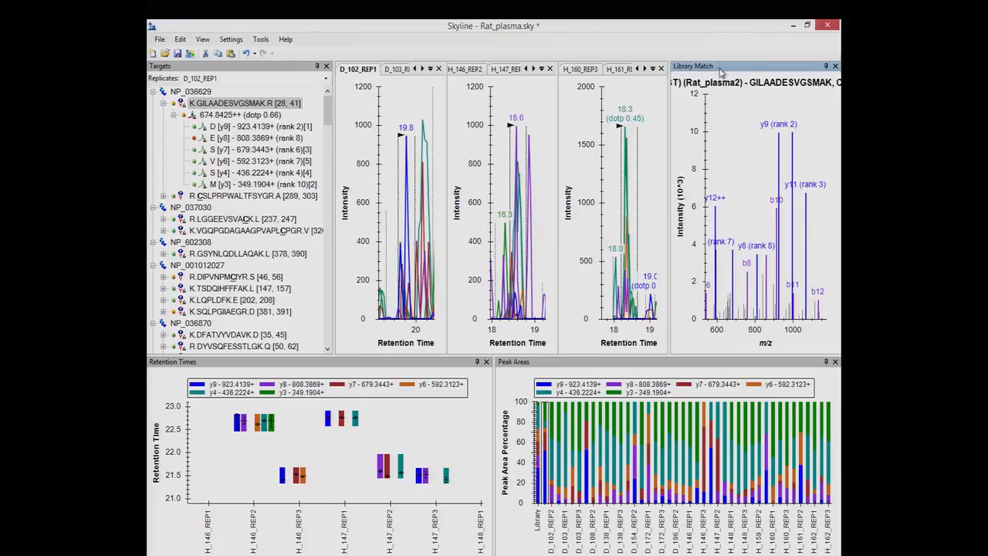
pyautogui.click(827, 67)
pyautogui.moveTo(836, 74)
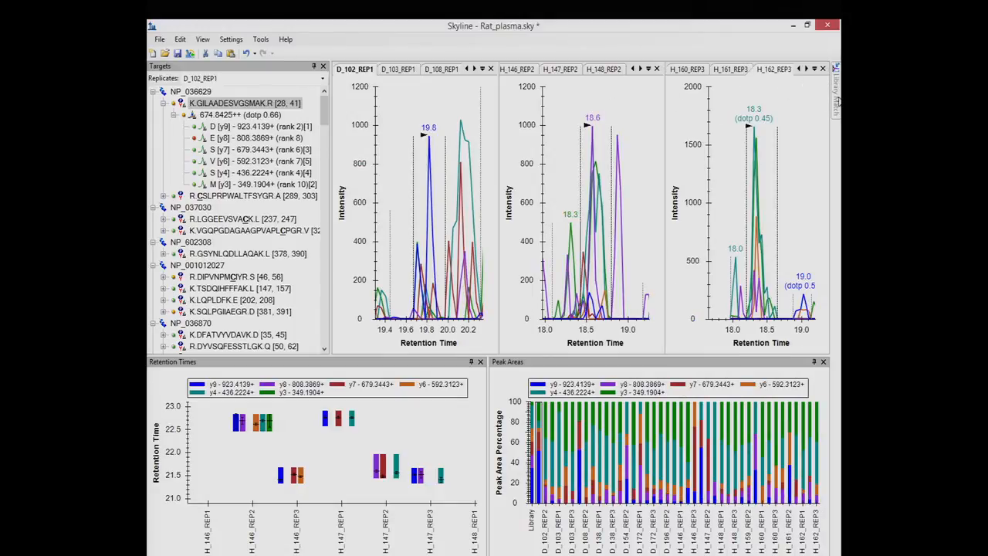
pyautogui.moveTo(839, 101)
# View the D_102_REP1 chromatogram, and use the Peak Areas bars to view D_102_REP2, D_102_REP3, D_103_REP1, D_108_REP1 and D_103_REP3.
pyautogui.click(351, 74)
pyautogui.click(547, 470)
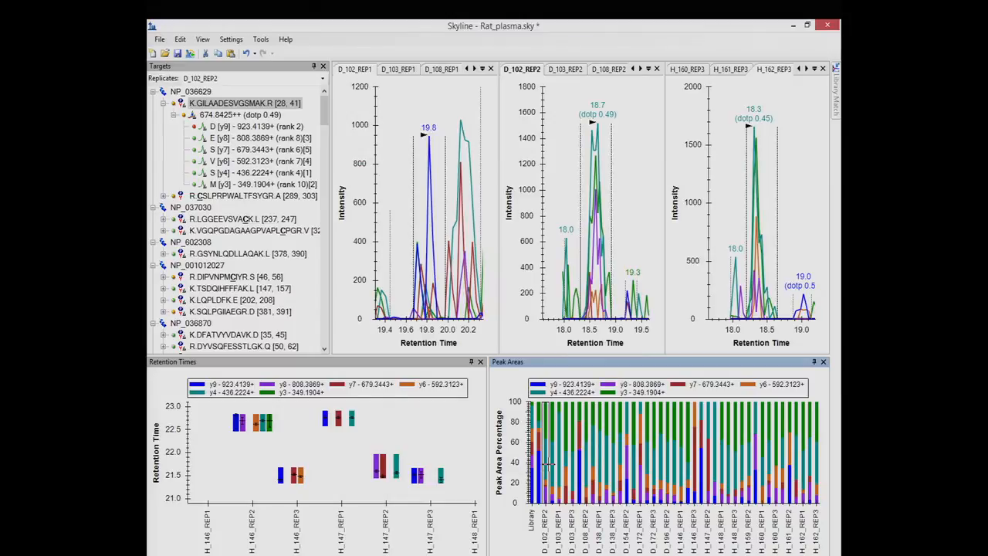
pyautogui.click(551, 470)
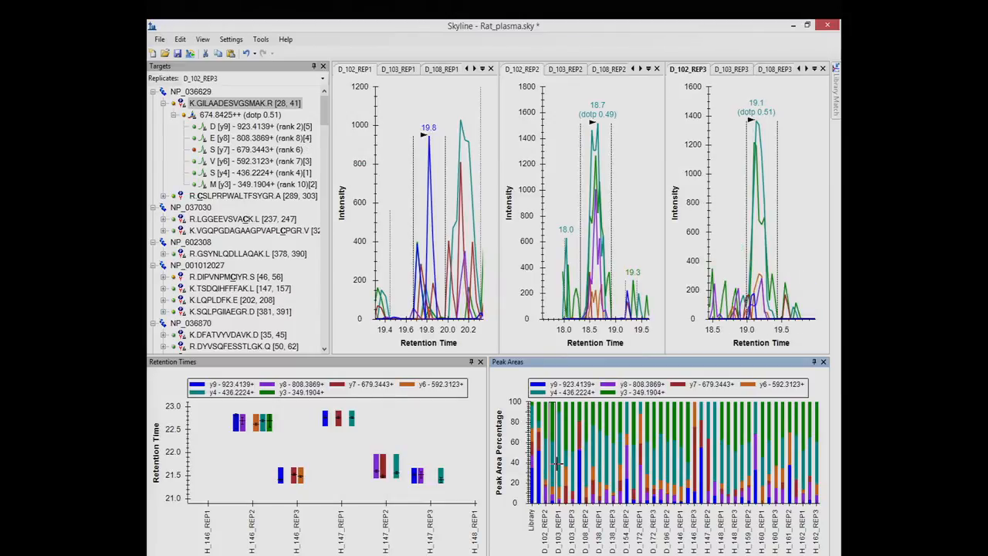
pyautogui.click(558, 469)
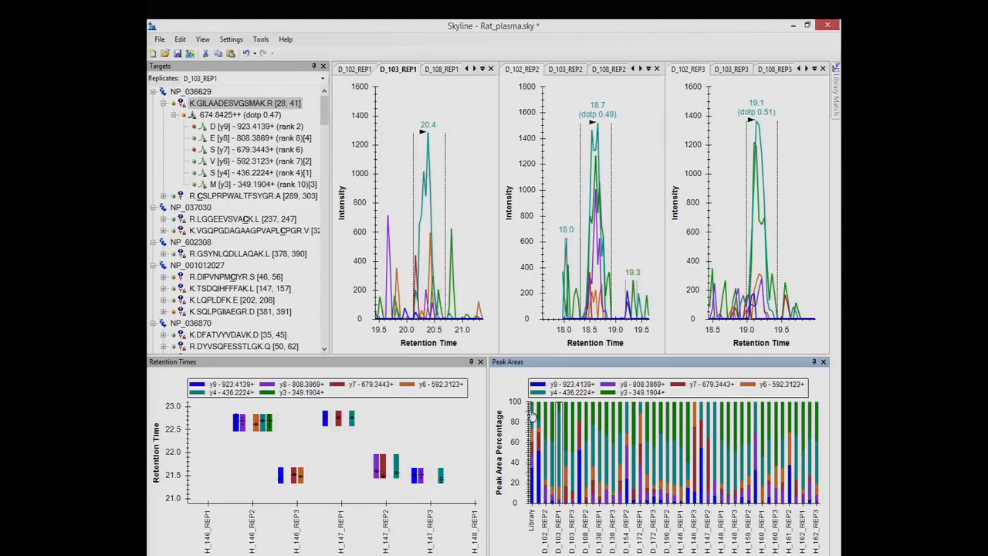
pyautogui.click(580, 425)
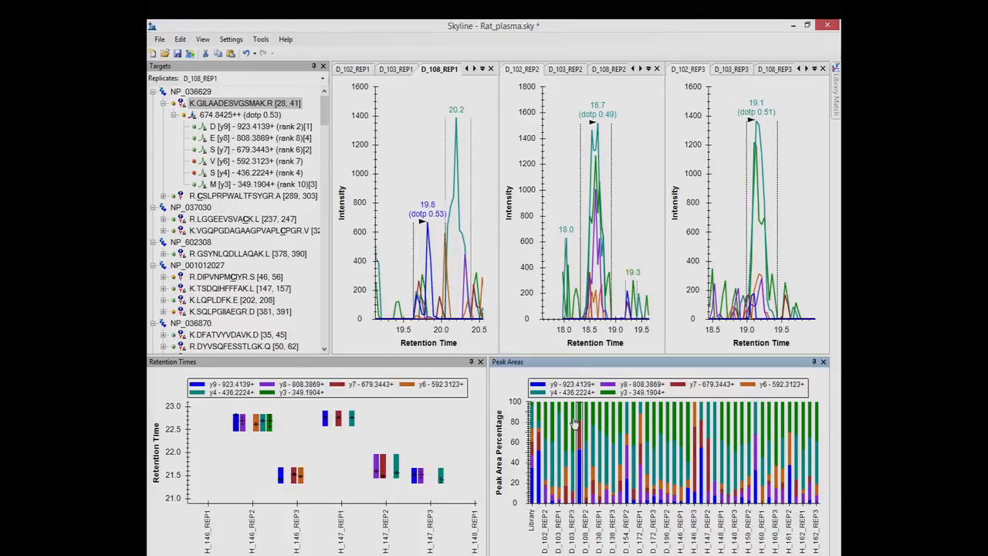
pyautogui.click(573, 423)
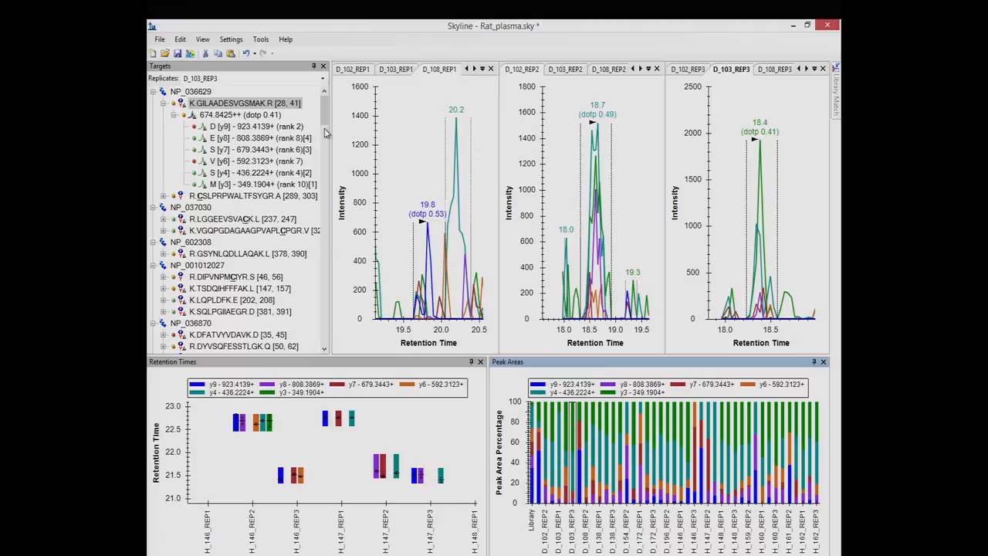
# Compare the D_103_REP1 and D_108_REP1 chromatograms of the GILAADESVGSMAK peptide by alternating between them.
pyautogui.click(398, 70)
pyautogui.click(425, 71)
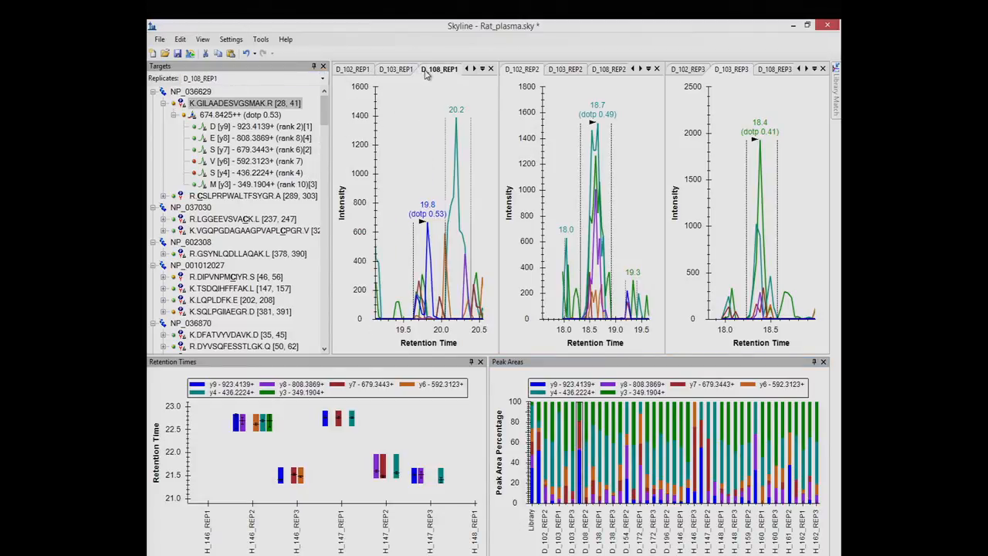
pyautogui.click(394, 71)
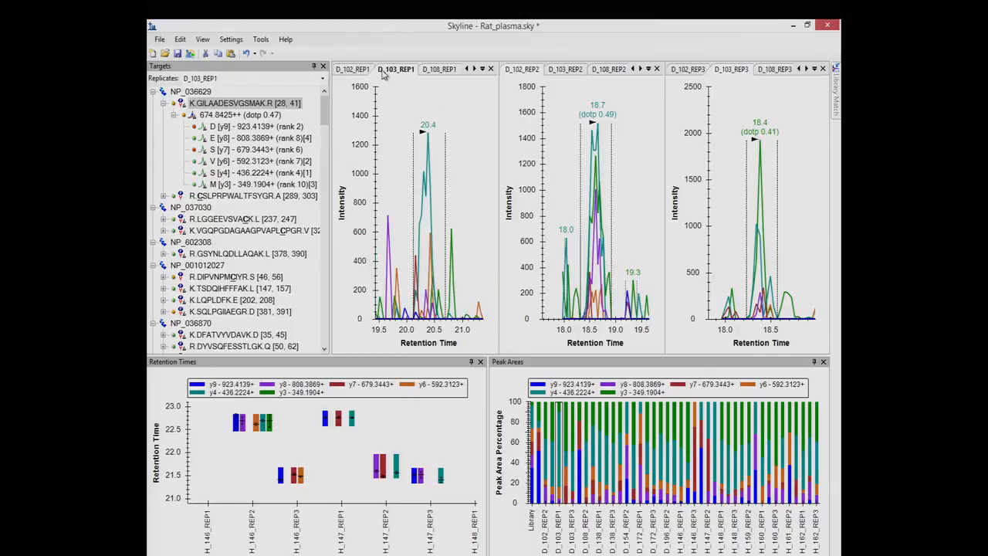
pyautogui.click(428, 71)
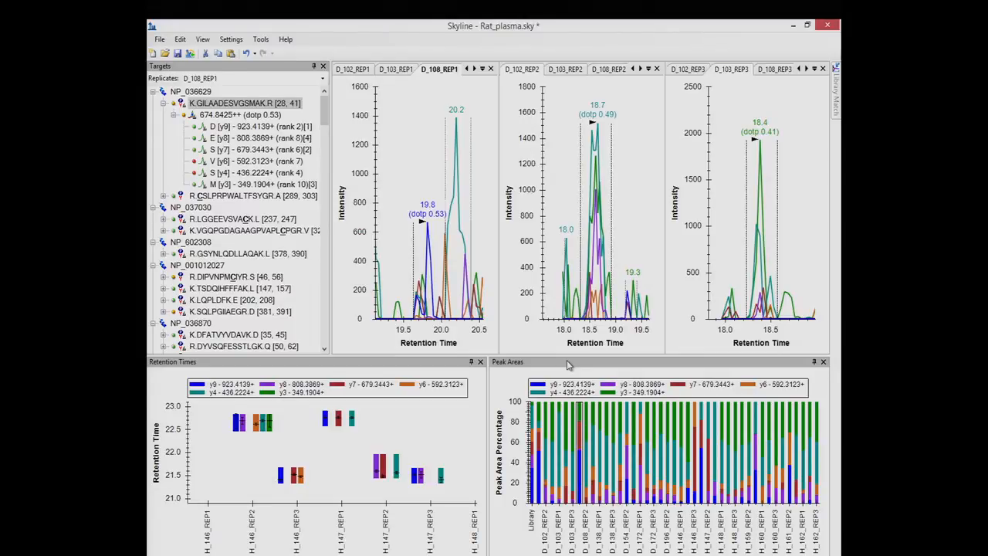
# Undock the Peak Areas graph into a wide floating window and set its normalization to None.
pyautogui.moveTo(567, 365); pyautogui.dragTo(244, 300)
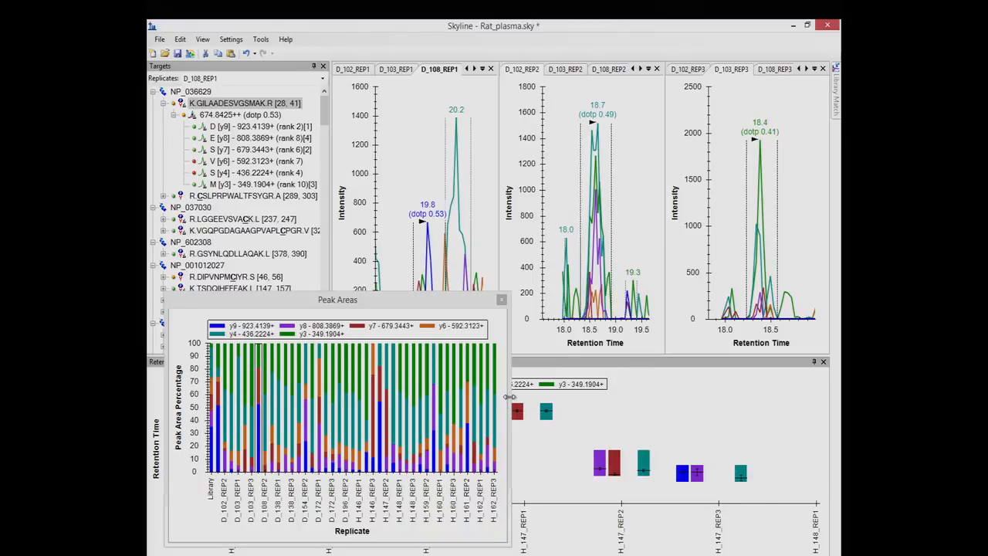
pyautogui.moveTo(510, 397); pyautogui.dragTo(828, 396)
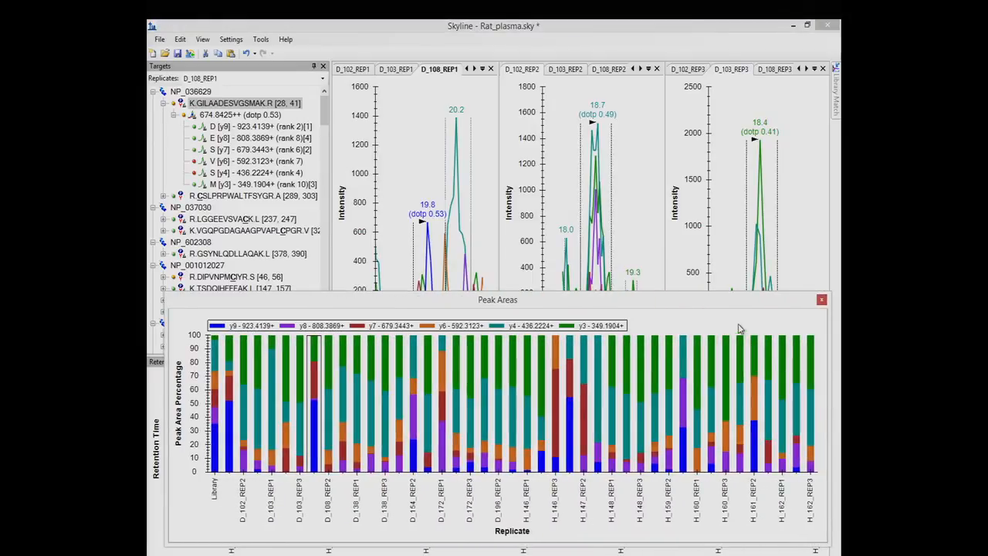
pyautogui.rightClick(719, 316)
pyautogui.moveTo(719, 324)
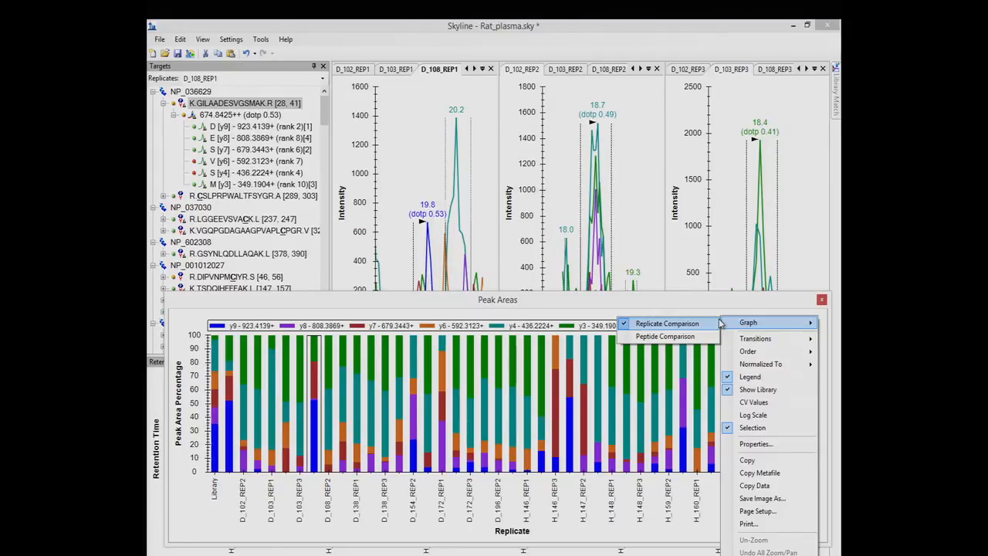
pyautogui.moveTo(733, 365)
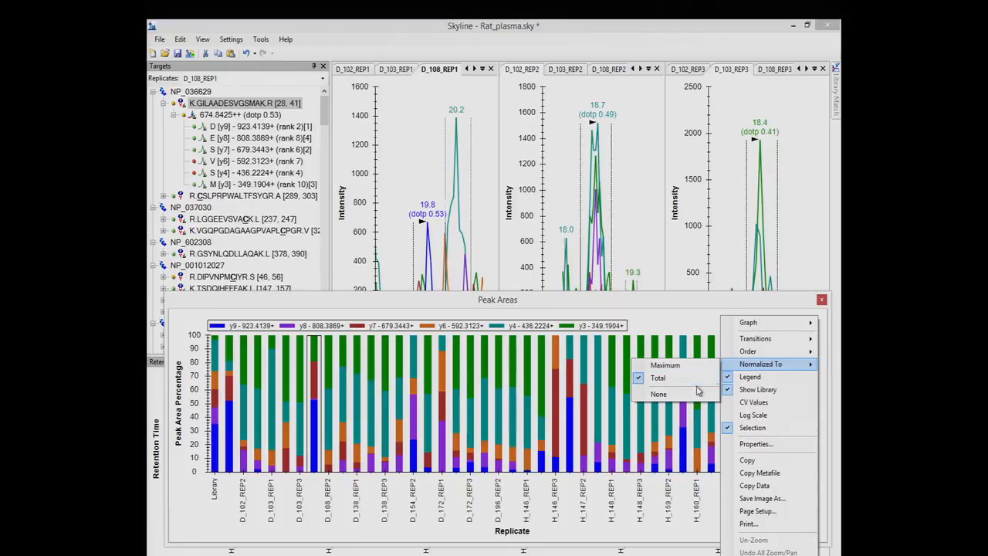
pyautogui.click(660, 394)
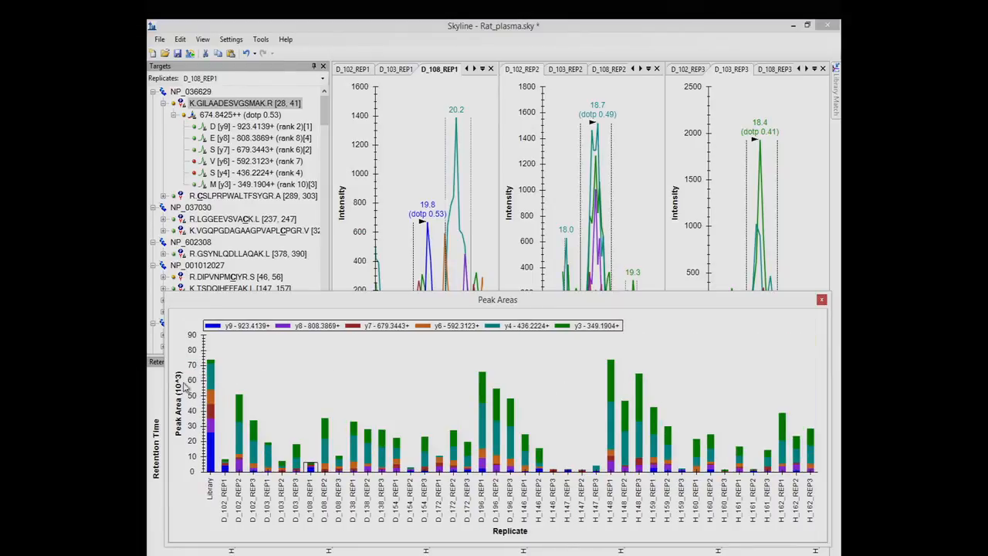
# Widen the floating Peak Areas graph, view the peak areas of the CSLPRPWALTFSYGR peptide, and return to the GILAADESVGSMAK peptide.
pyautogui.moveTo(168, 383); pyautogui.dragTo(154, 374)
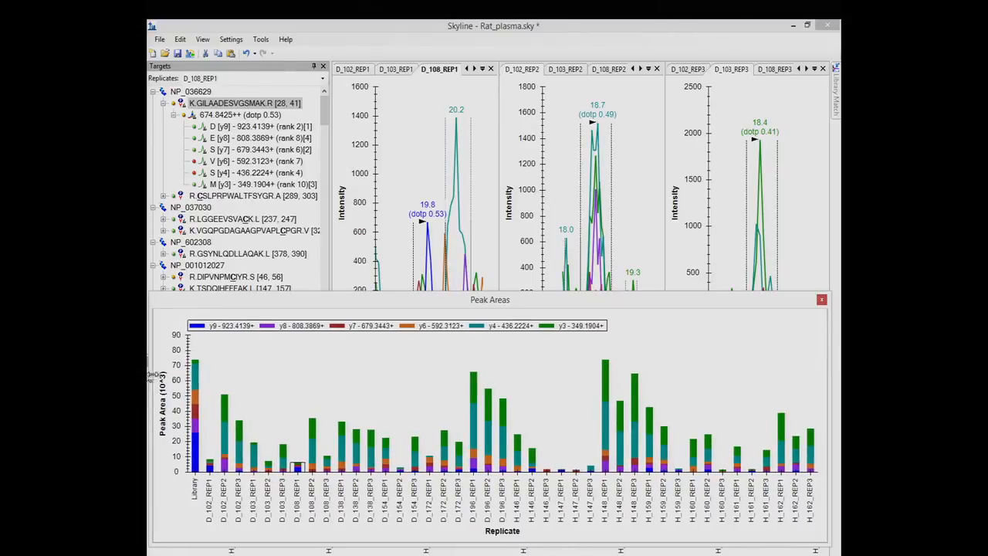
pyautogui.click(204, 196)
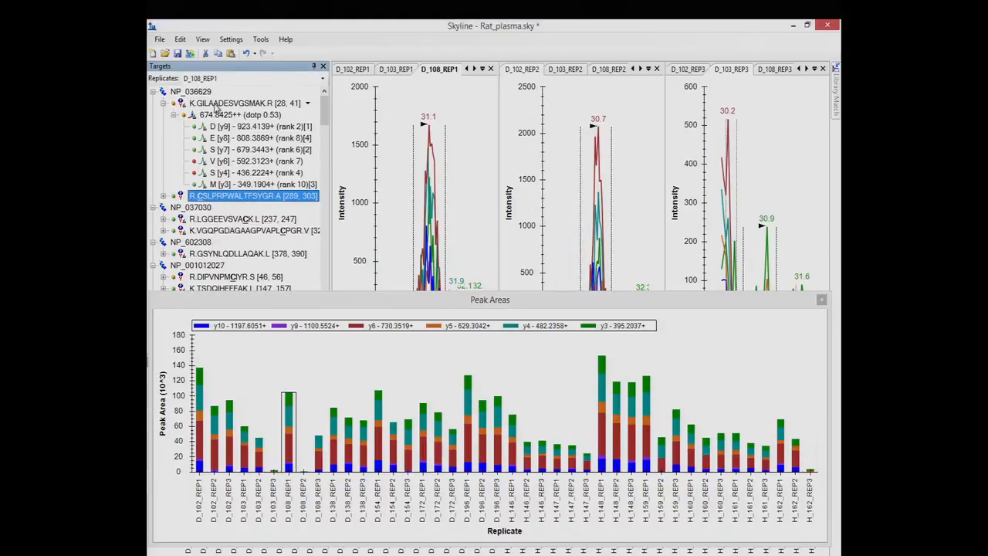
pyautogui.click(218, 105)
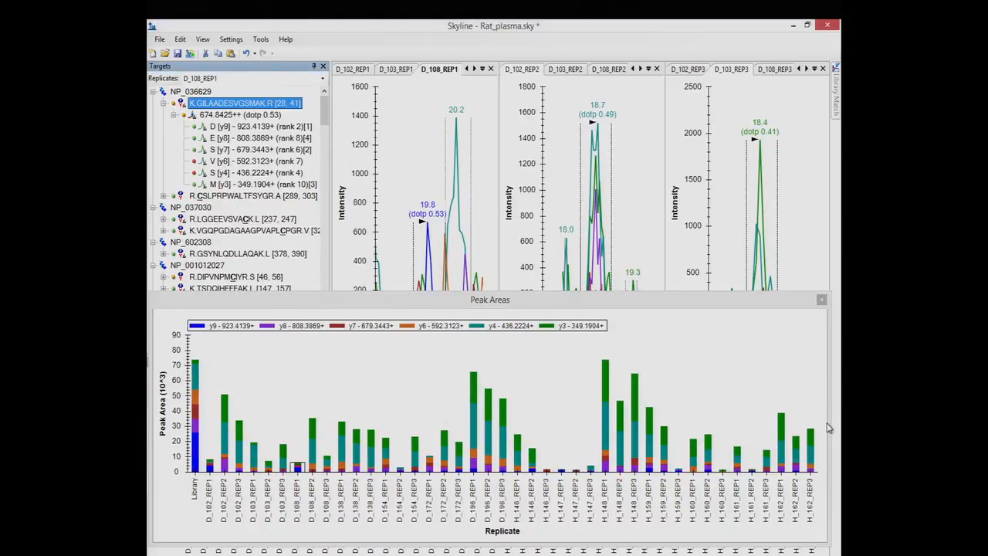
# Zoom the Peak Areas graph to replicates D_172_REP3 through H_162_REP3 and dock it back beside the Retention Times graph.
pyautogui.moveTo(828, 423); pyautogui.dragTo(840, 425)
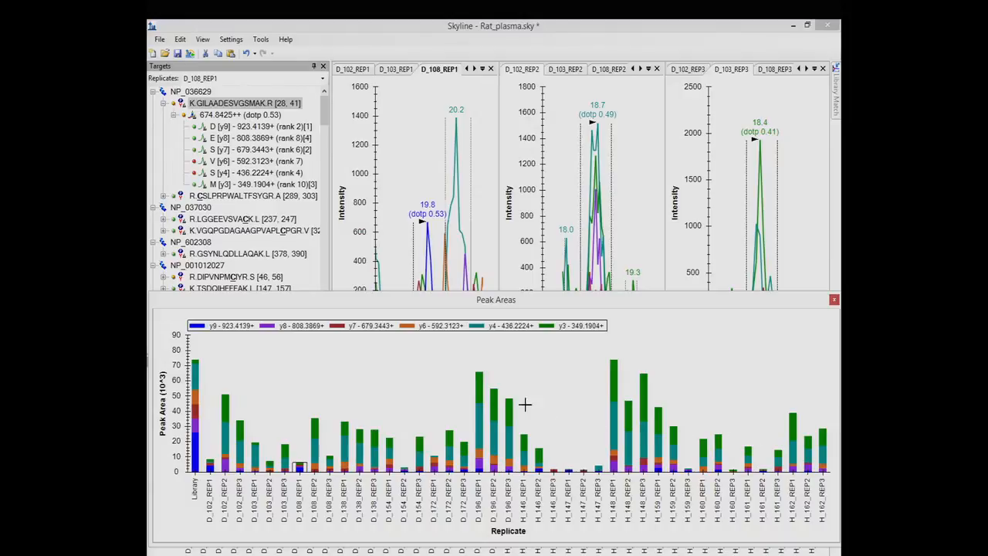
pyautogui.moveTo(460, 351); pyautogui.dragTo(832, 480)
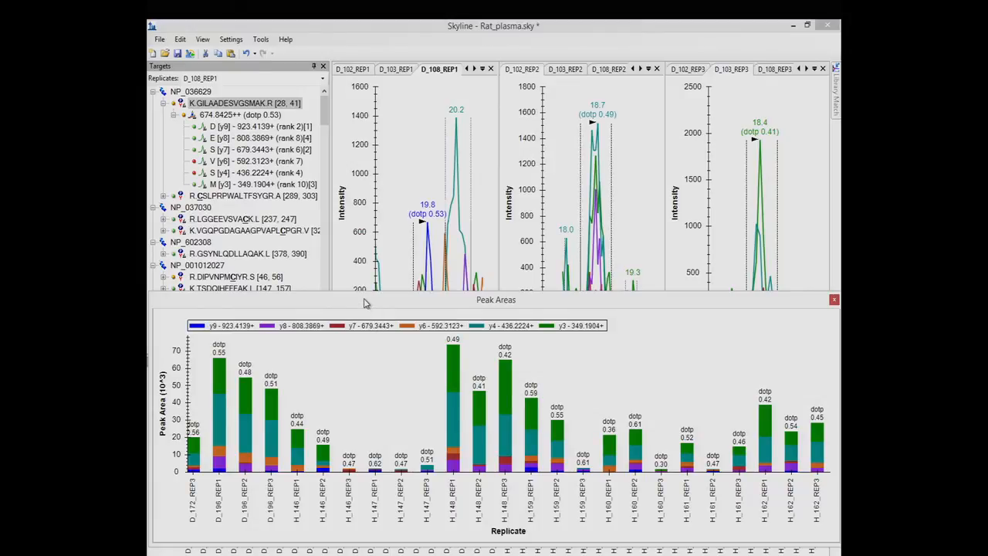
pyautogui.moveTo(366, 303); pyautogui.dragTo(551, 142)
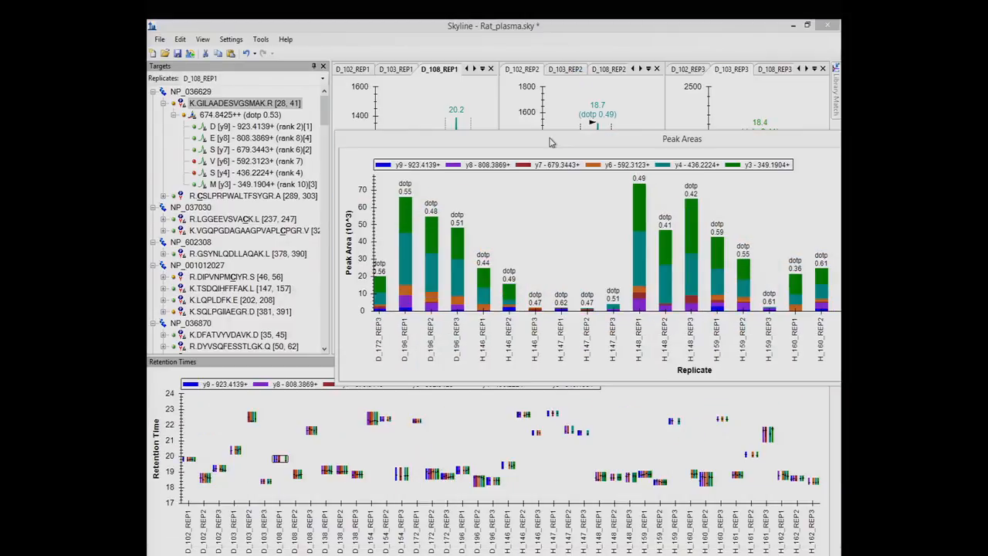
pyautogui.moveTo(588, 224); pyautogui.dragTo(504, 472)
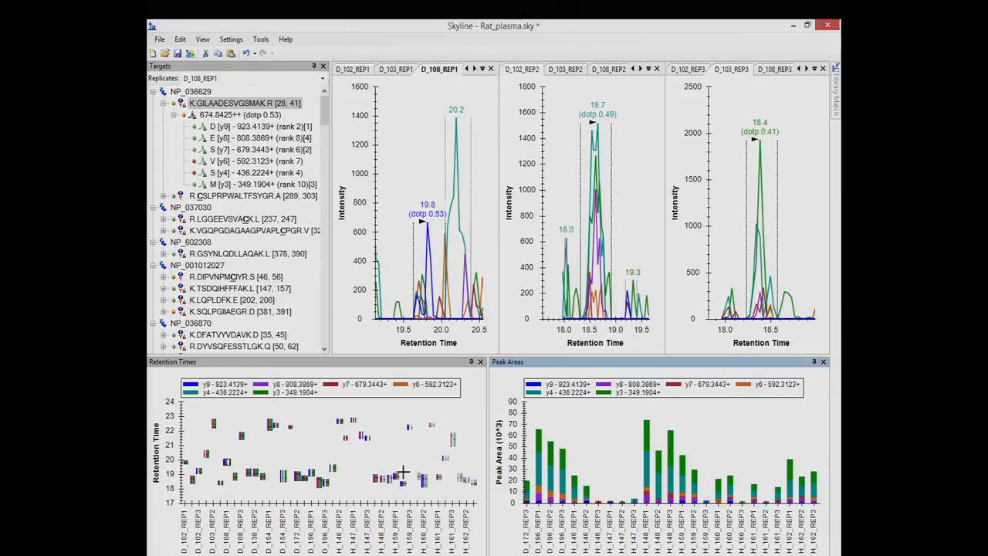
# Select replicate H_146_REP1, zoom the Retention Times graph from it through H_159_REP3, and make the panes below the chromatograms taller.
pyautogui.click(330, 415)
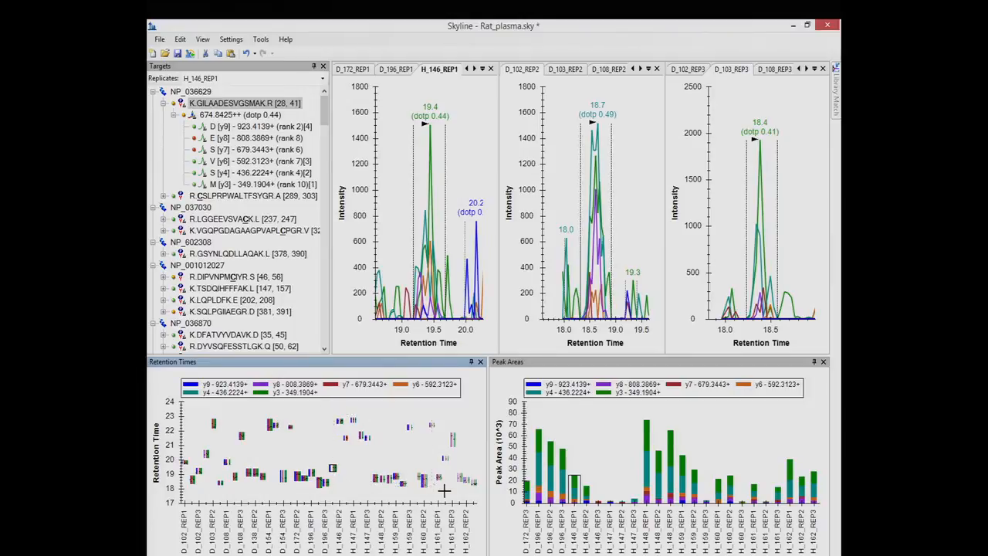
pyautogui.moveTo(409, 491); pyautogui.dragTo(419, 497)
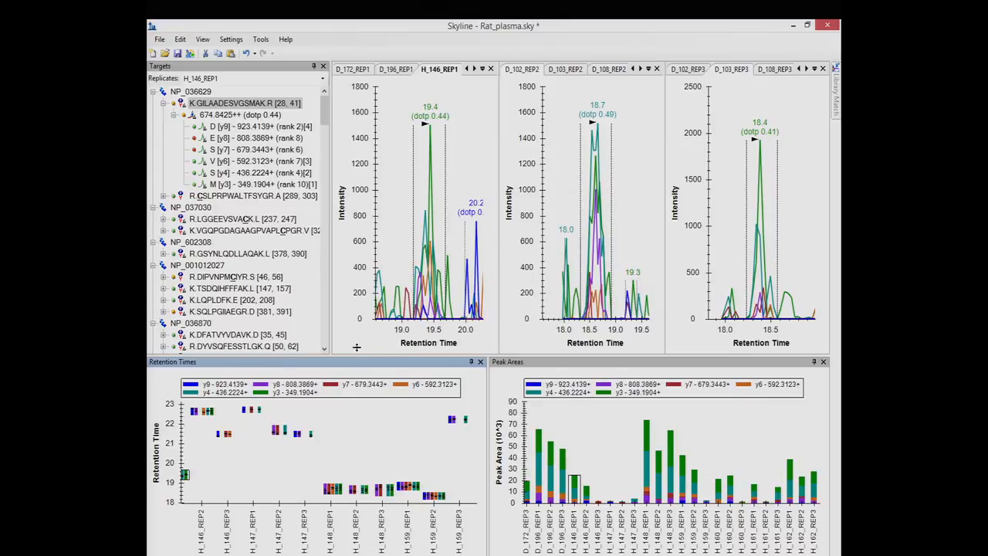
pyautogui.moveTo(357, 348); pyautogui.dragTo(371, 267)
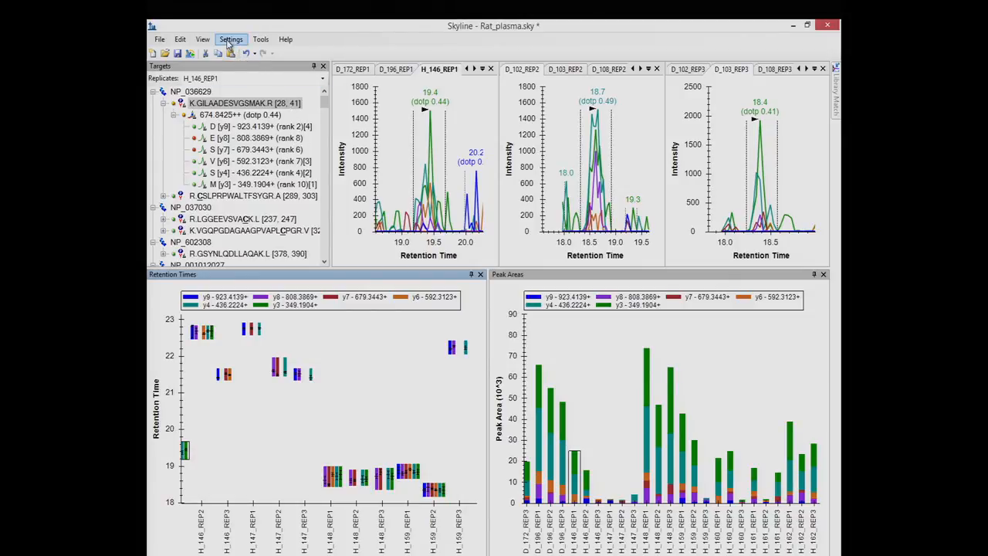
# Turn on Integrate All for the document's transitions.
pyautogui.click(230, 39)
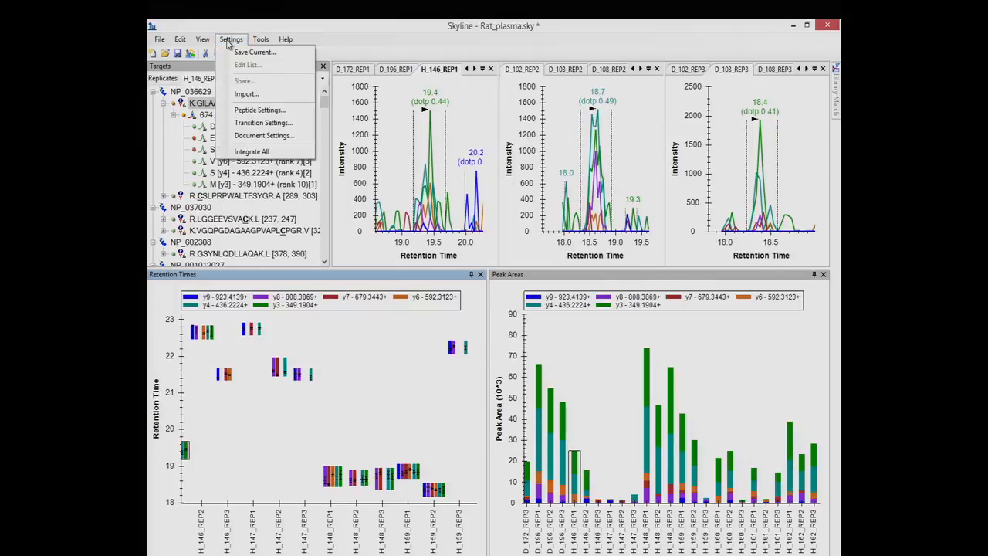
pyautogui.click(260, 158)
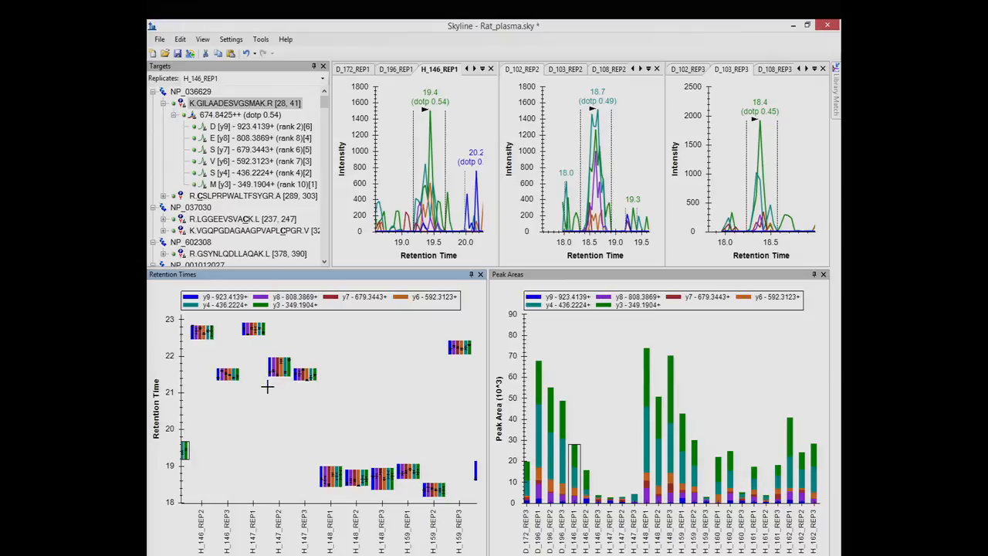
# Zoom in on H_148_REP1 and H_148_REP2 in the Retention Times graph and examine each transition's integration range and peak apex.
pyautogui.moveTo(235, 317); pyautogui.dragTo(369, 498)
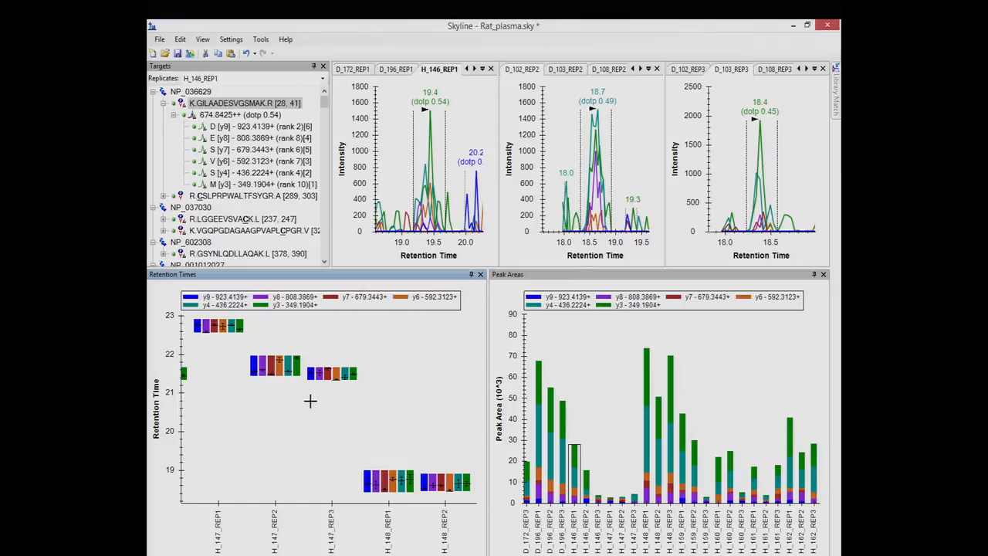
pyautogui.moveTo(329, 431); pyautogui.dragTo(471, 510)
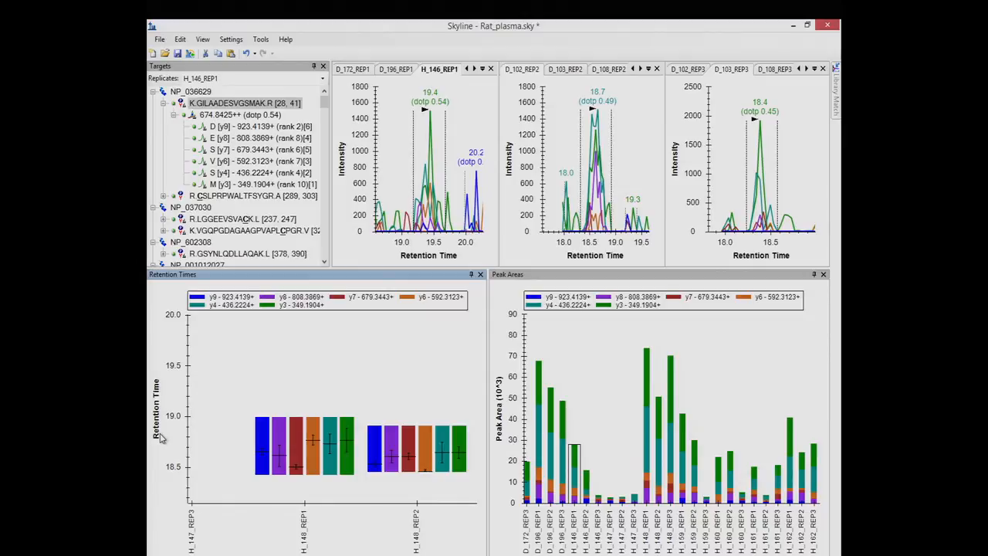
pyautogui.scroll(3, 159, 438)
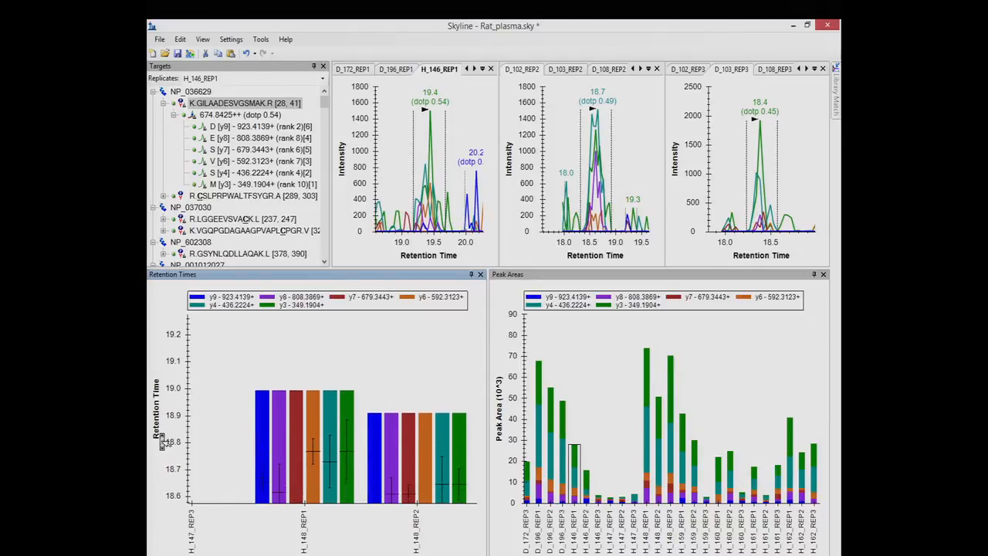
pyautogui.scroll(-3, 162, 440)
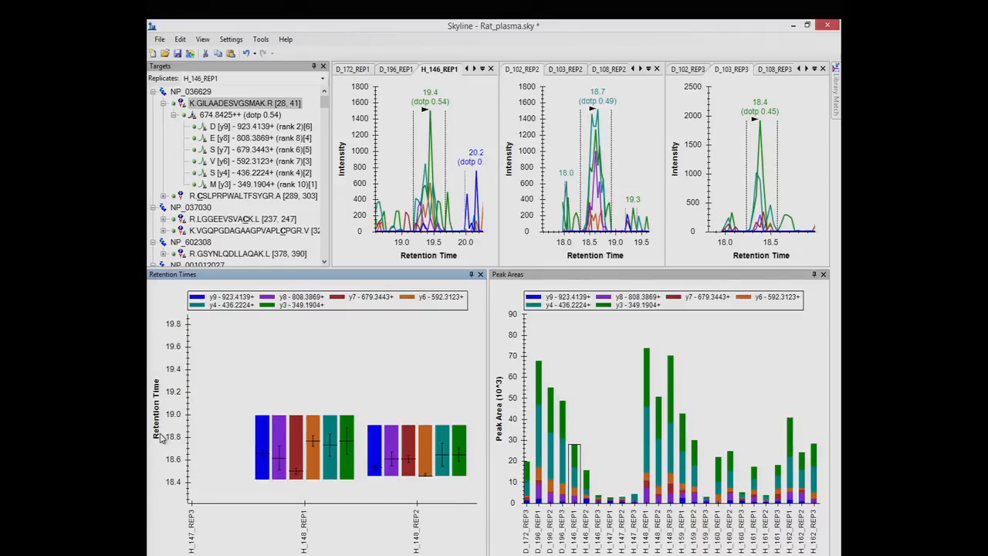
pyautogui.moveTo(214, 441)
pyautogui.mouseDown()
pyautogui.moveTo(211, 403)
pyautogui.moveTo(227, 439)
pyautogui.moveTo(213, 445)
pyautogui.mouseUp()
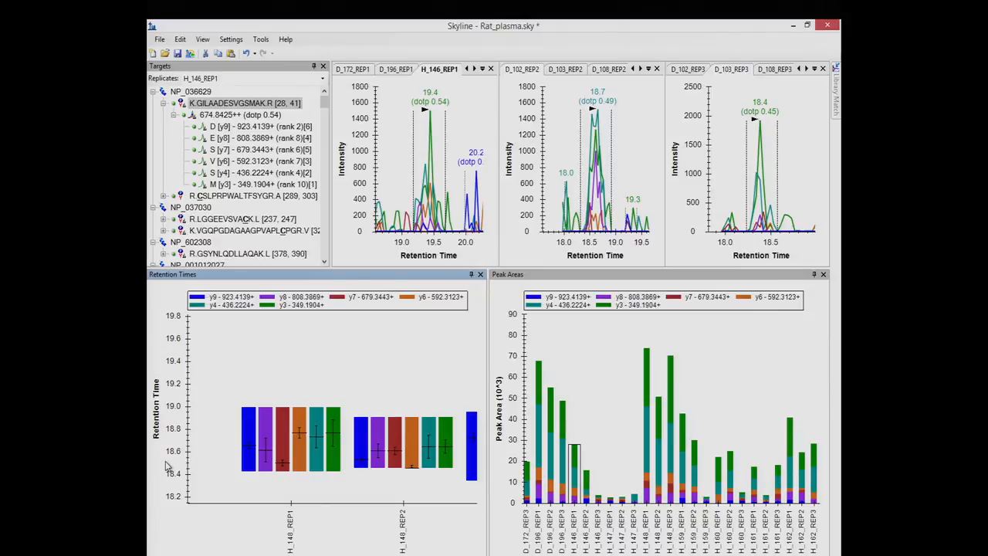
pyautogui.scroll(3, 165, 465)
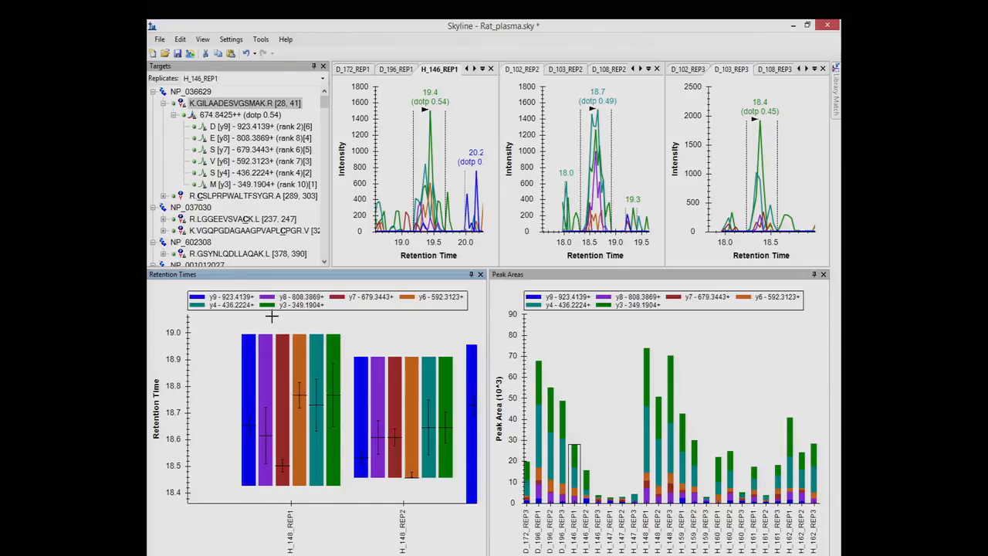
# Undo all zooming in the Retention Times and Peak Areas graphs, and make the chromatogram panes above them taller.
pyautogui.rightClick(209, 333)
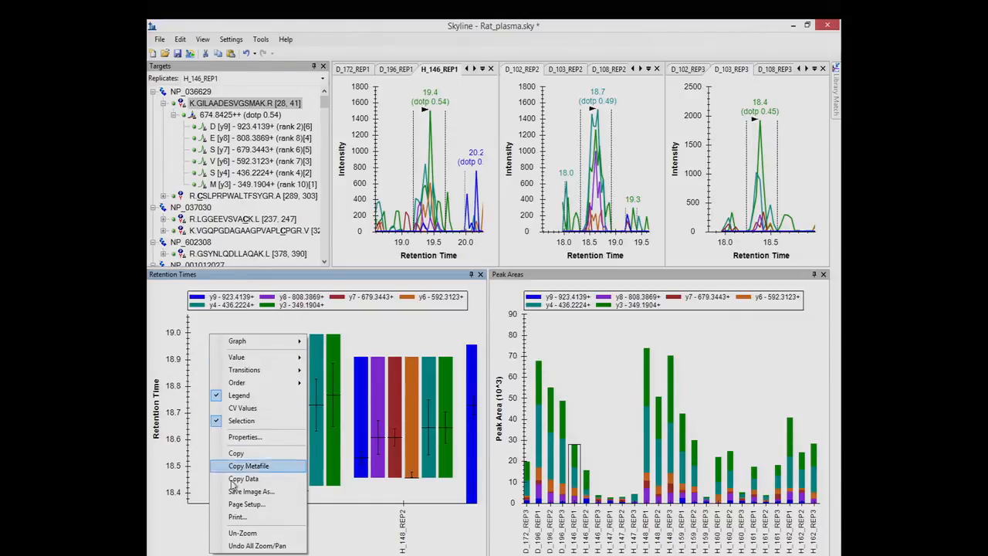
pyautogui.click(241, 546)
pyautogui.rightClick(625, 334)
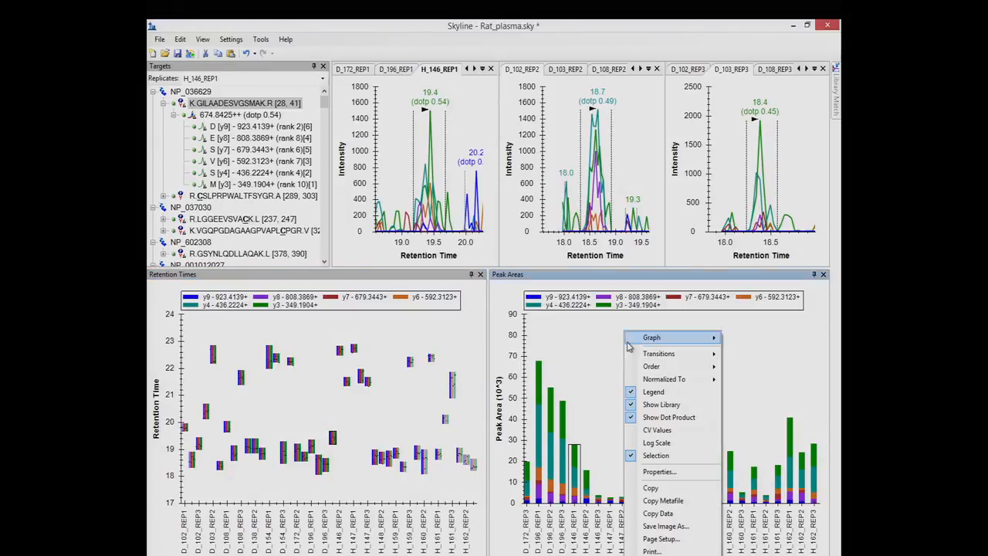
pyautogui.click(657, 555)
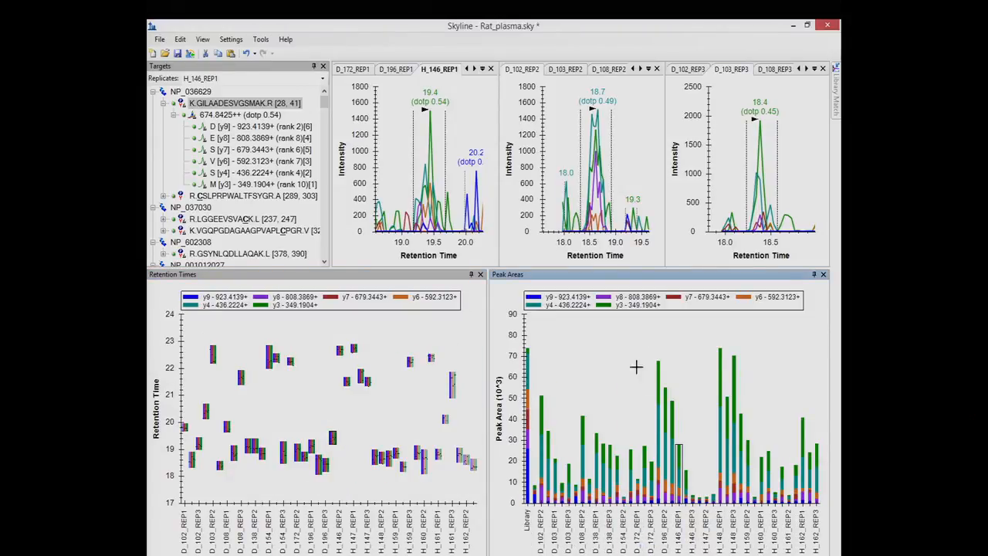
pyautogui.moveTo(624, 268); pyautogui.dragTo(625, 336)
# Normalize the Peak Areas graph to Total.
pyautogui.rightClick(578, 396)
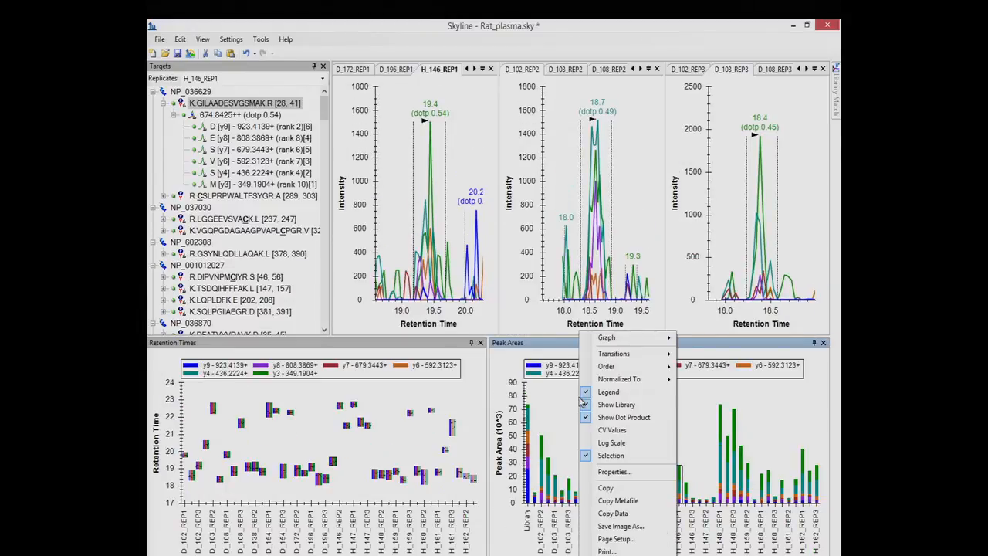
pyautogui.moveTo(619, 382)
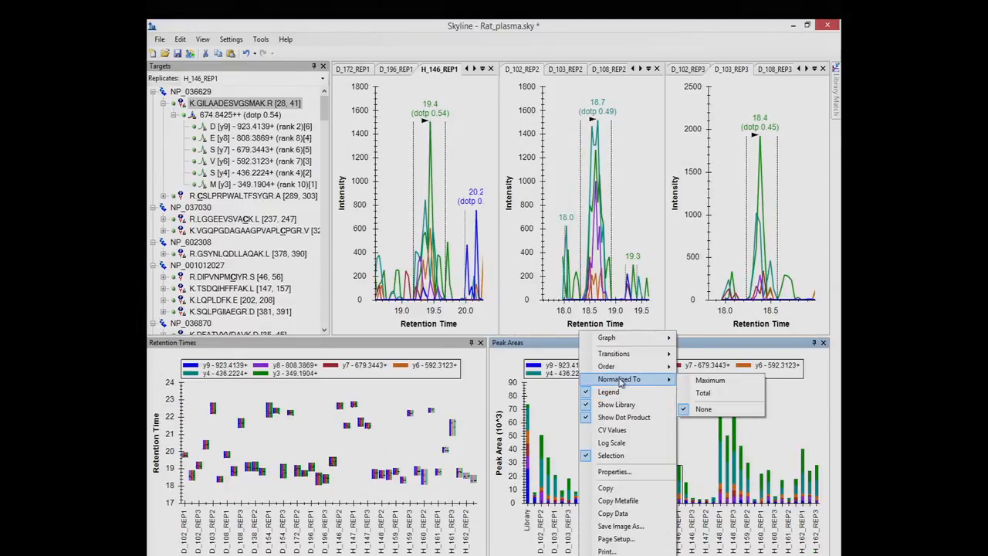
pyautogui.click(702, 395)
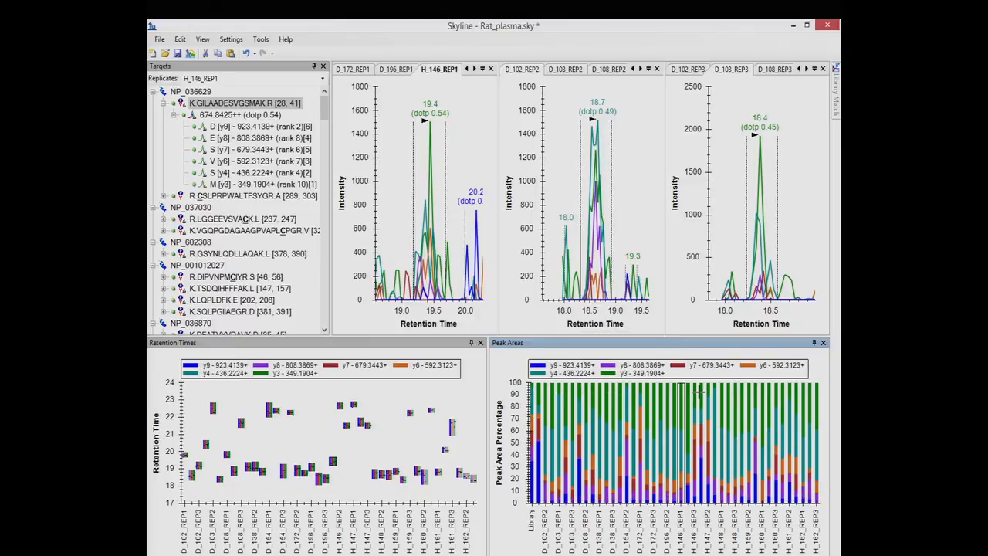
# View peptide K.GILAADESVGSMAK.R's chromatograms for replicates D_138_REP1, D_196_REP2, D_196_REP3 and H_148_REP1 from the Retention Times graph.
pyautogui.click(213, 104)
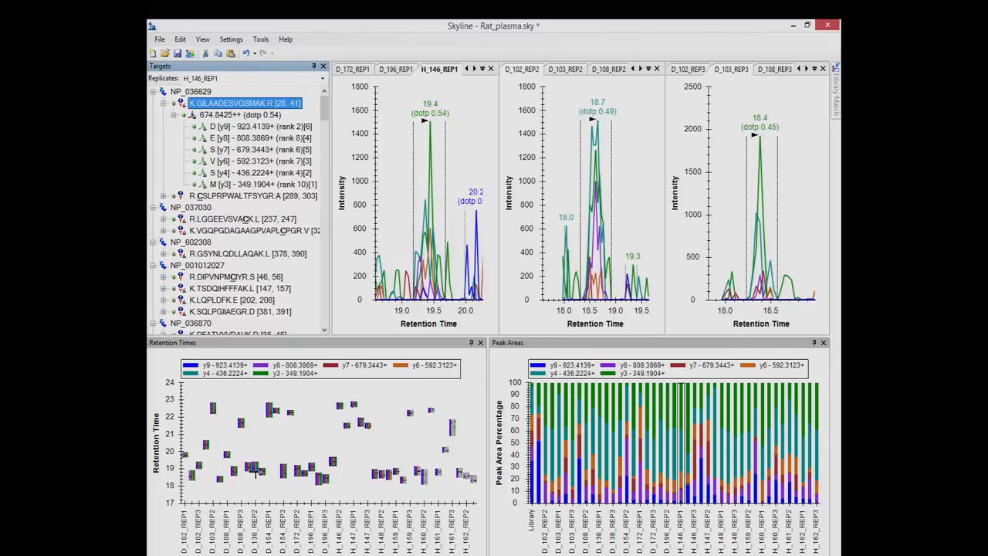
pyautogui.click(258, 471)
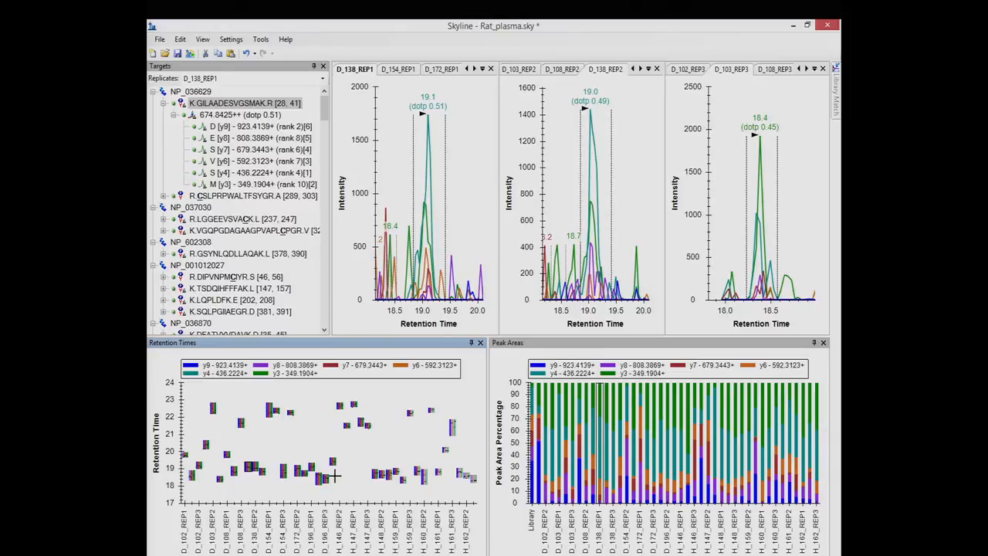
pyautogui.click(319, 487)
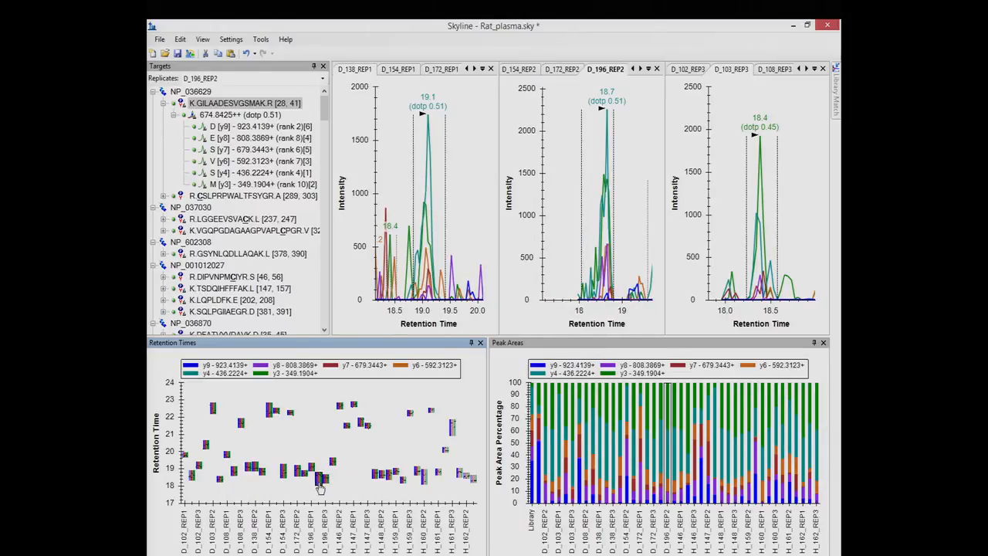
pyautogui.click(327, 485)
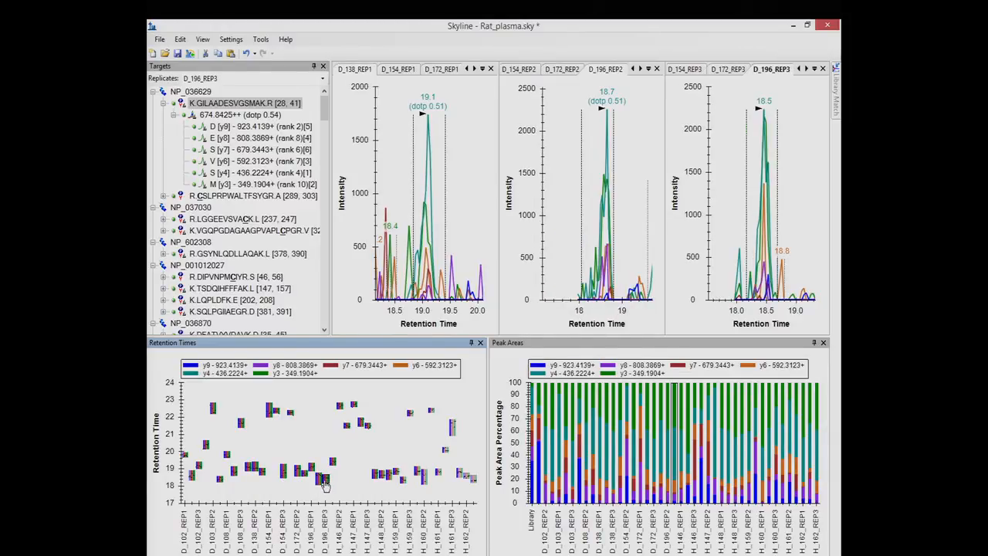
pyautogui.click(375, 483)
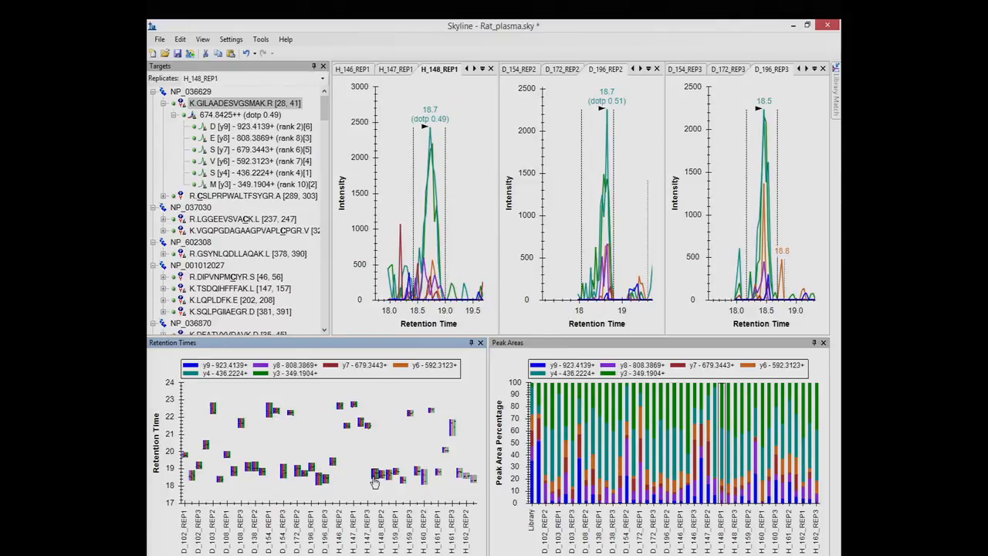
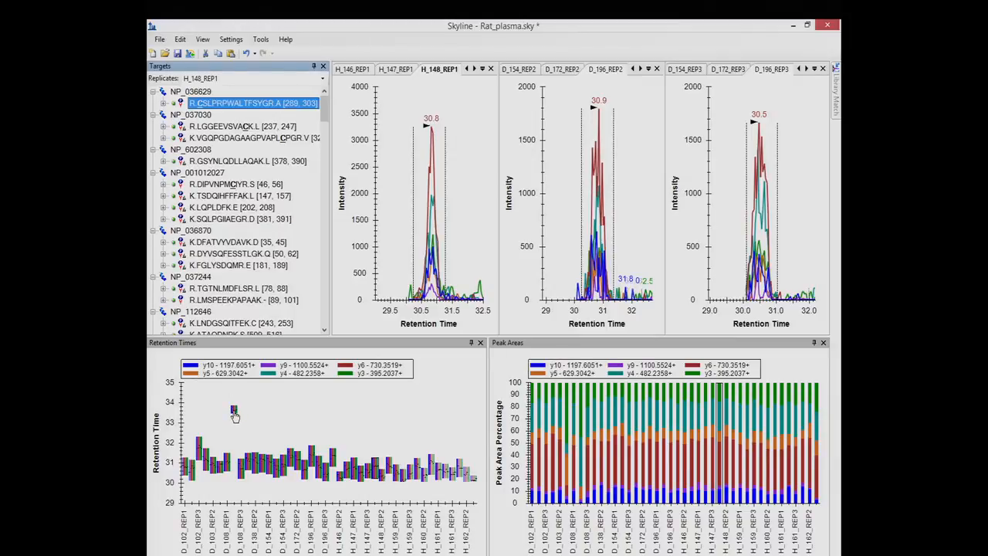
# Select outlier replicate D_108_REP2 for peptide R.CSLPRPWALTFSYGR.A and compare its chromatogram with H_148_REP1 at about 30 to 32 minutes.
pyautogui.click(234, 411)
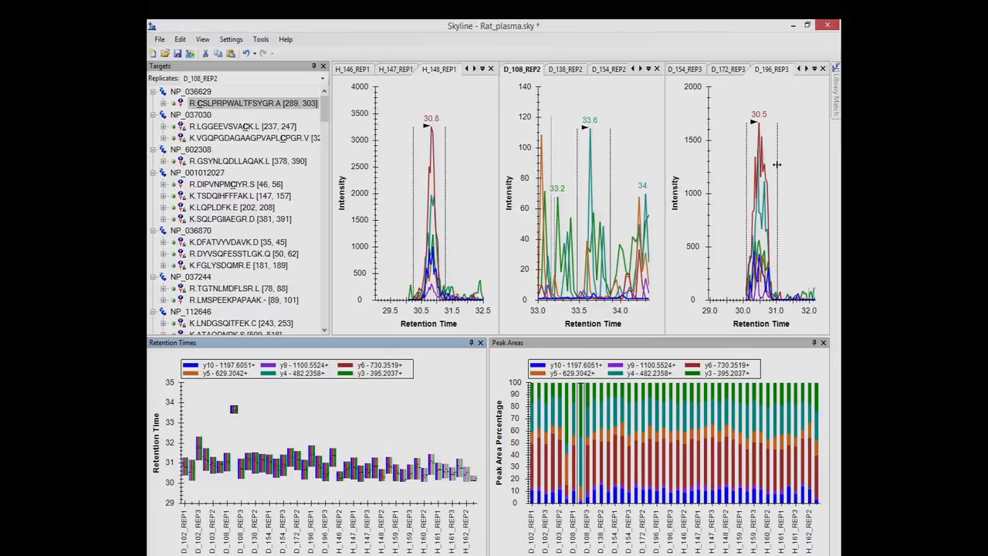
pyautogui.rightClick(455, 117)
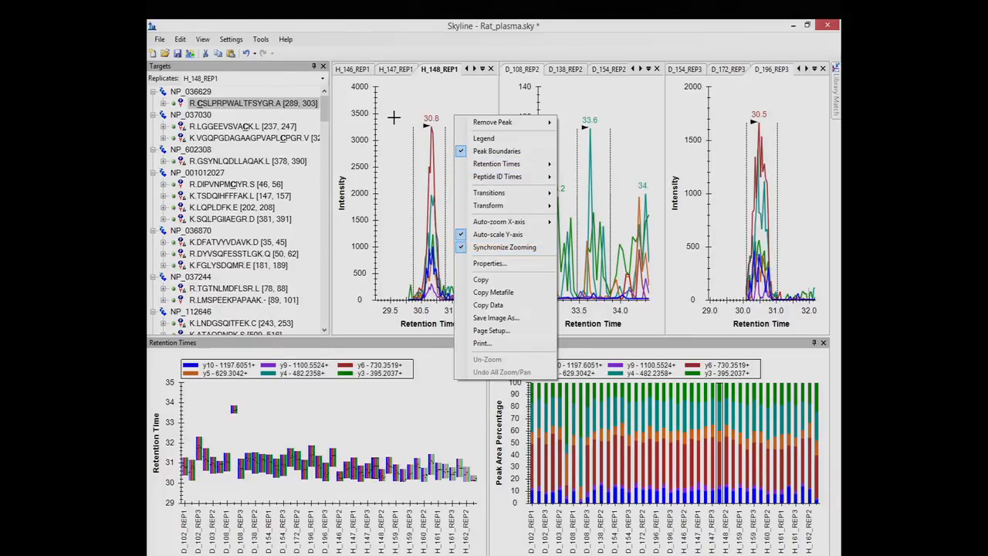
pyautogui.click(394, 118)
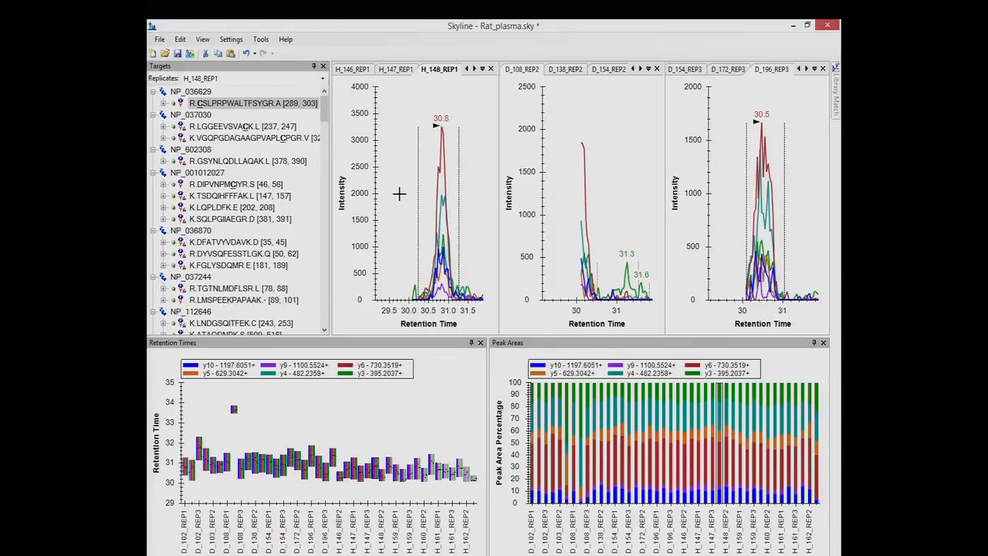
pyautogui.moveTo(400, 193)
pyautogui.mouseDown()
pyautogui.moveTo(409, 192)
pyautogui.moveTo(393, 192)
pyautogui.mouseUp()
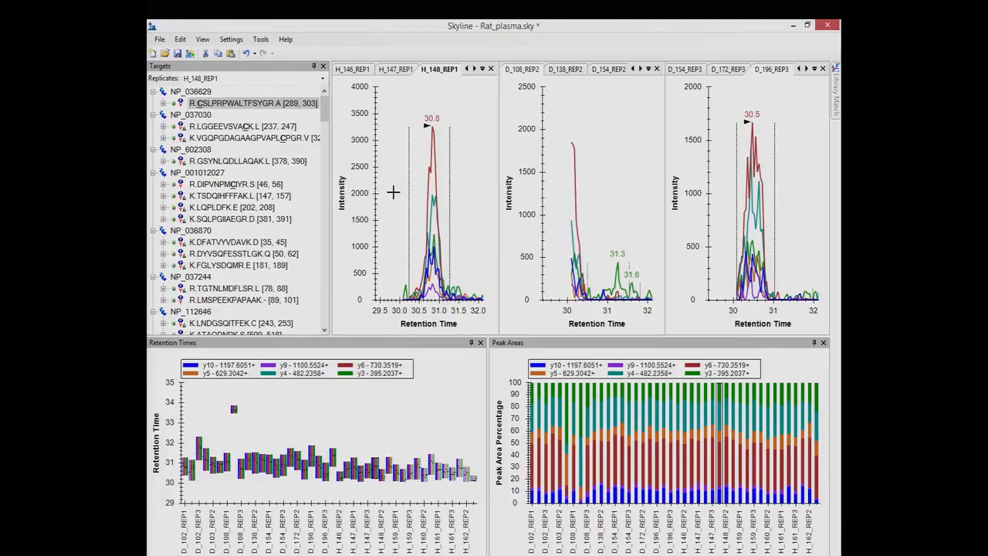
pyautogui.scroll(-3, 399, 196)
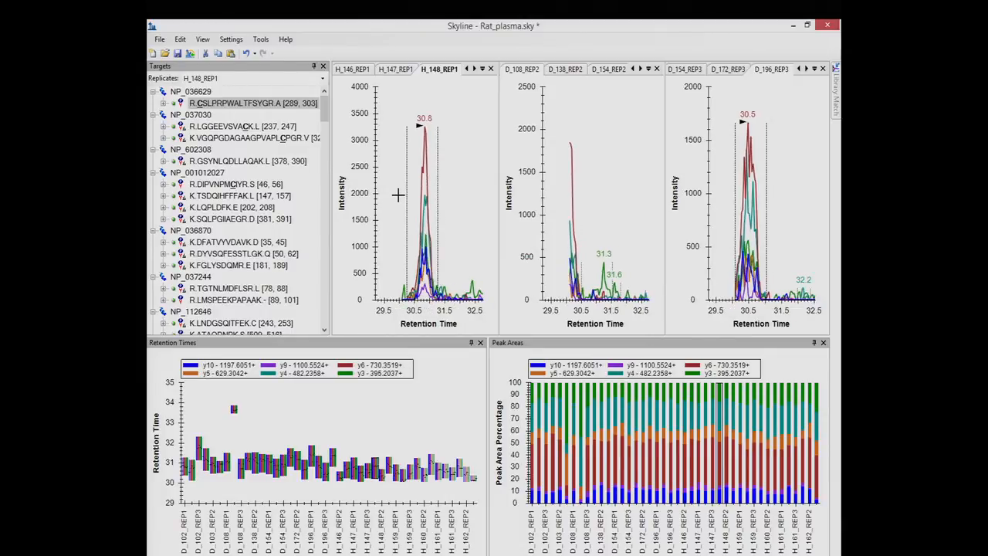
pyautogui.scroll(4, 398, 196)
pyautogui.scroll(-3, 402, 195)
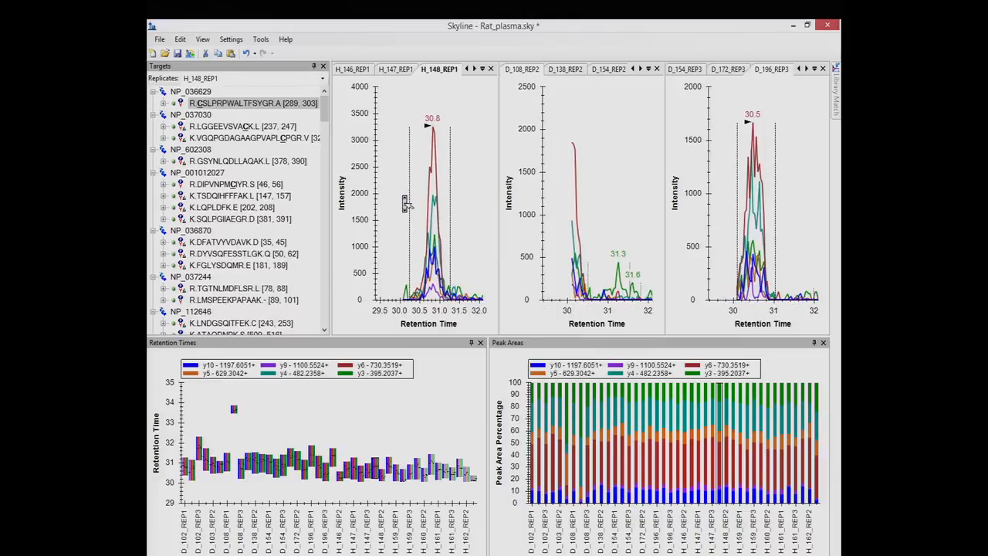
pyautogui.scroll(4, 402, 196)
pyautogui.scroll(-3, 402, 195)
pyautogui.scroll(-2, 404, 202)
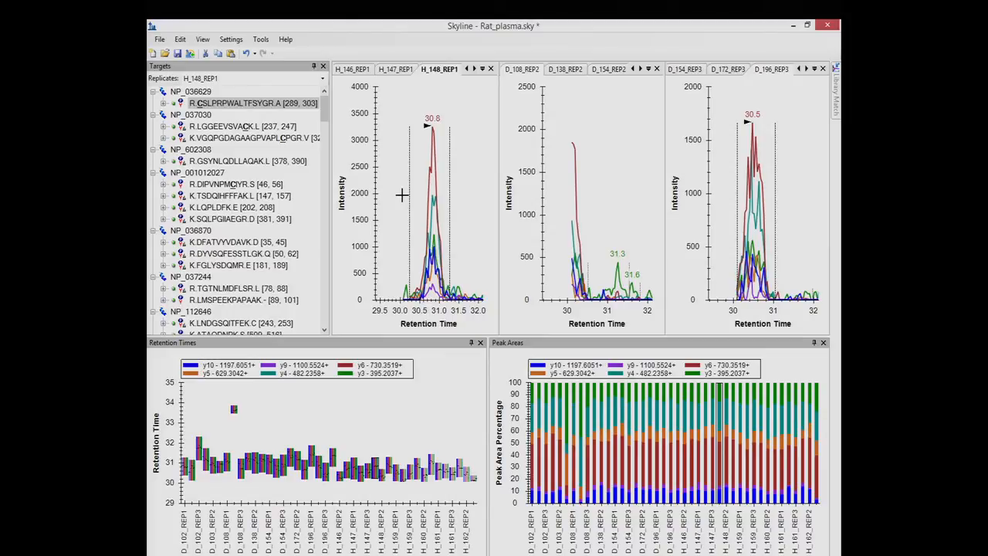
pyautogui.moveTo(404, 198); pyautogui.dragTo(394, 228)
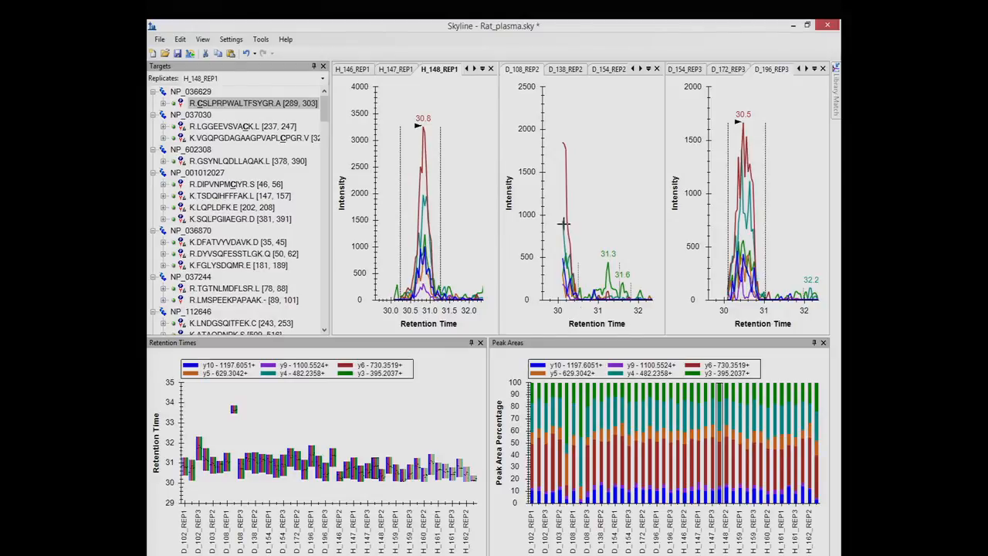
pyautogui.rightClick(589, 106)
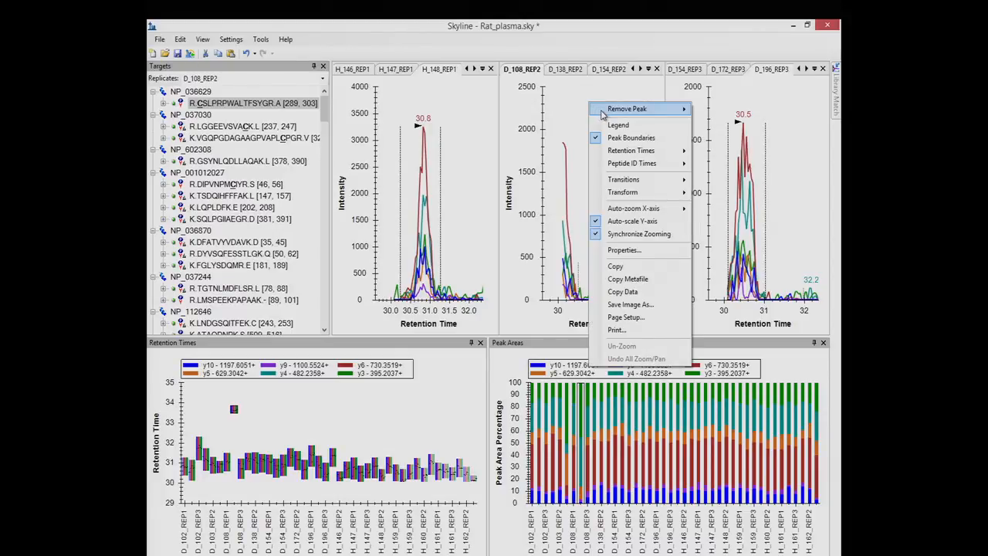
pyautogui.moveTo(603, 115)
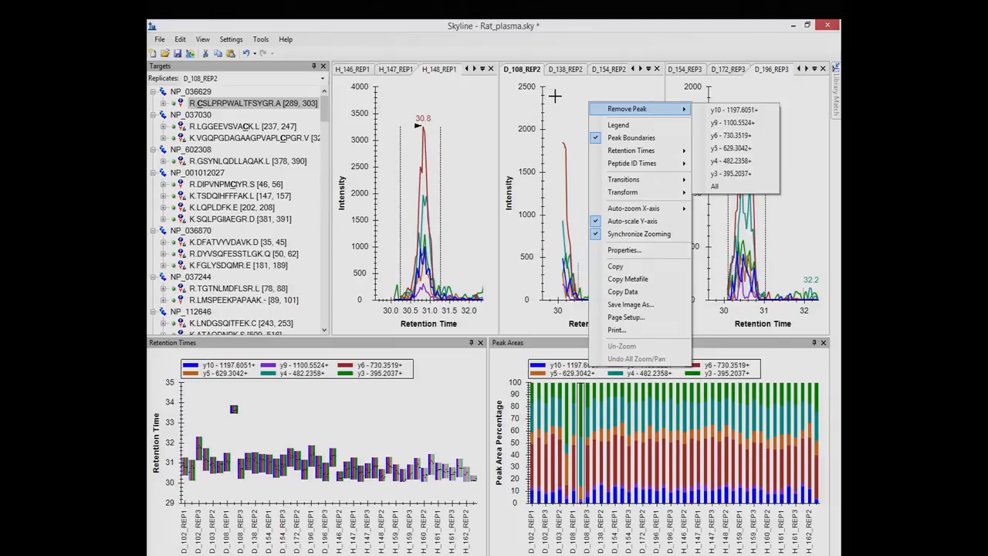
pyautogui.press('Escape')
pyautogui.press('Escape')
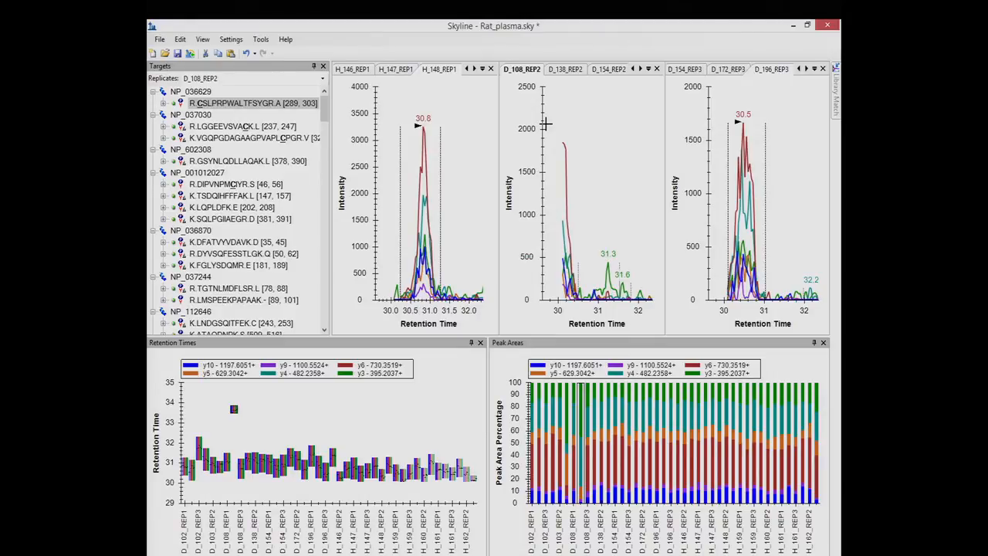
# Remove the peaks of all transitions of peptide R.CSLPRPWALTFSYGR.A in replicate D_108_REP2.
pyautogui.rightClick(586, 105)
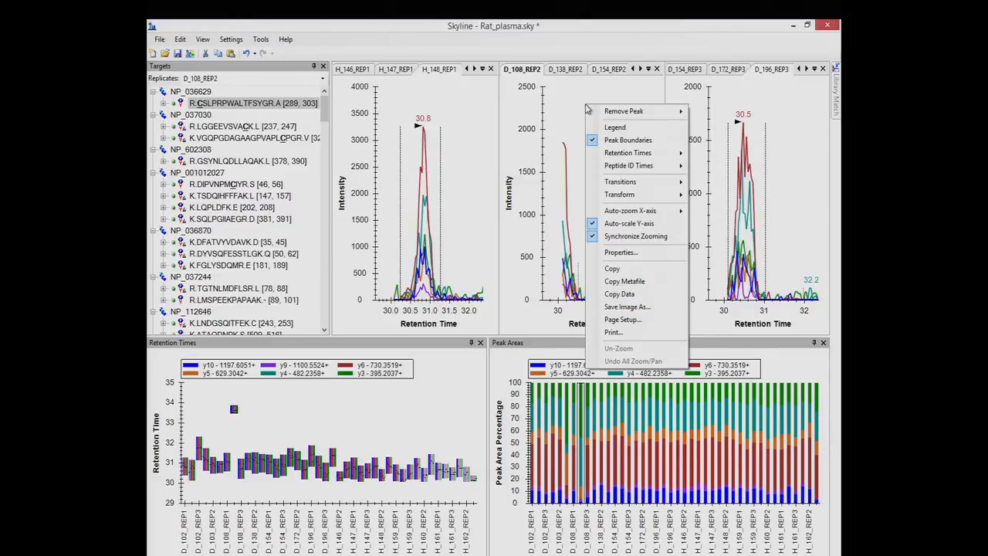
pyautogui.moveTo(594, 115)
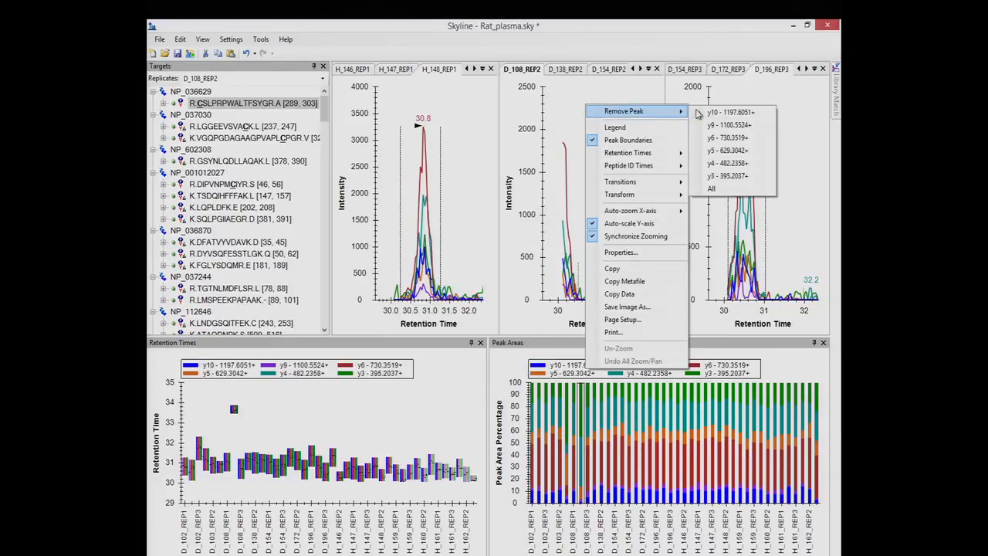
pyautogui.click(724, 188)
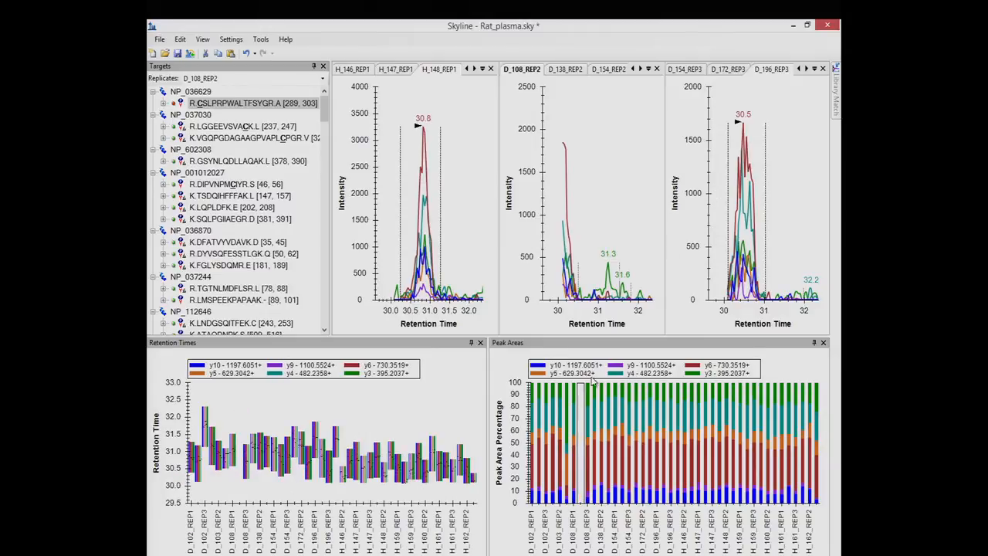
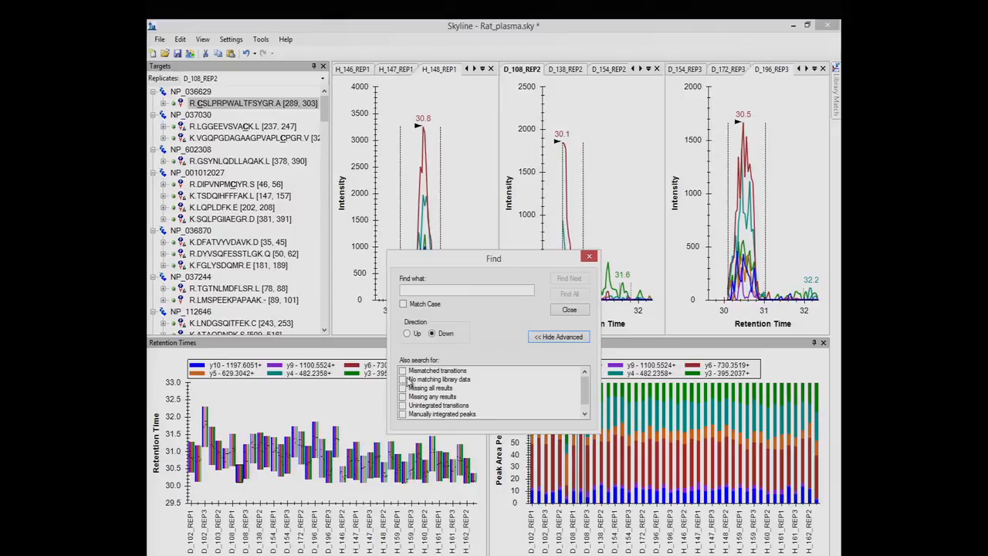
# Search the whole document for truncated peaks using the advanced Find options, and close the Find dialog.
pyautogui.click(453, 289)
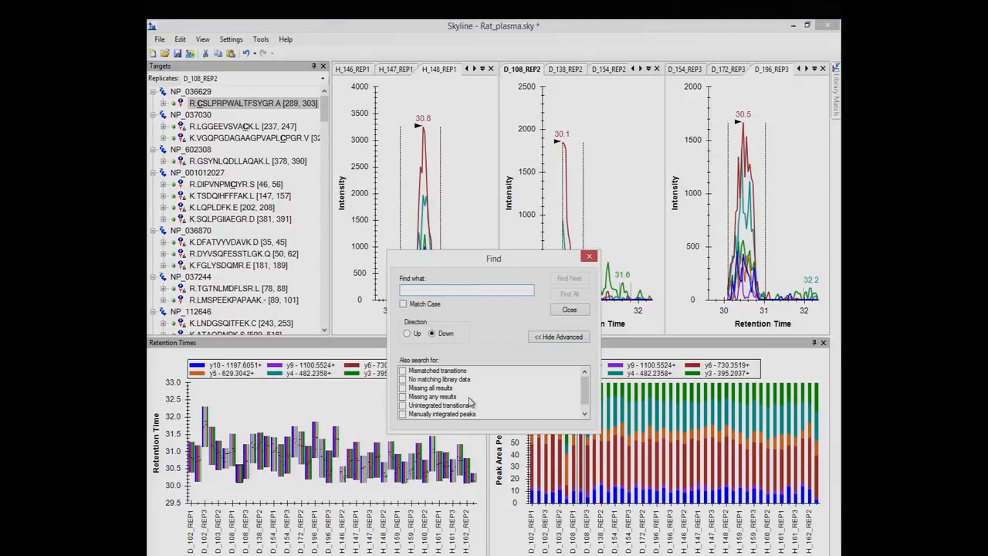
pyautogui.moveTo(584, 398); pyautogui.dragTo(585, 409)
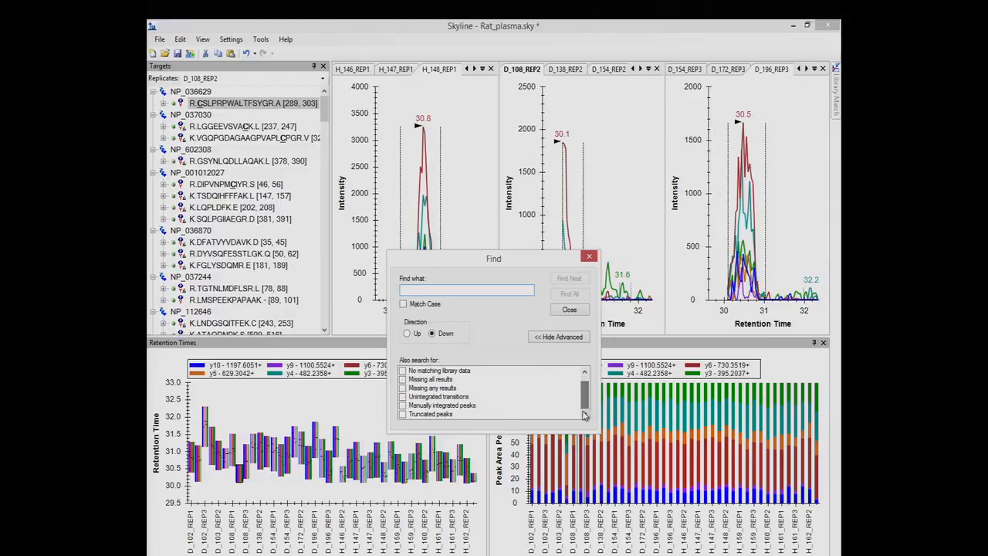
pyautogui.click(402, 414)
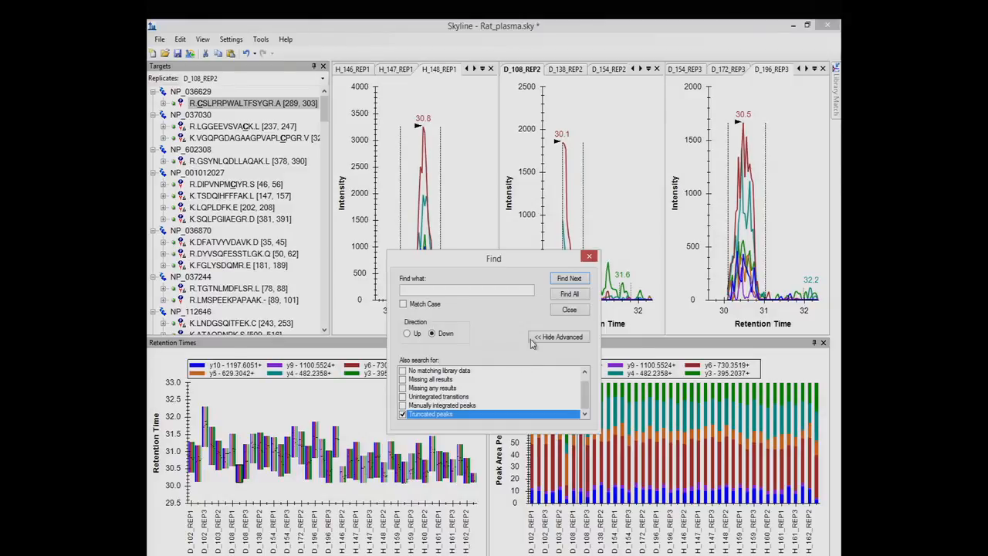
pyautogui.click(567, 296)
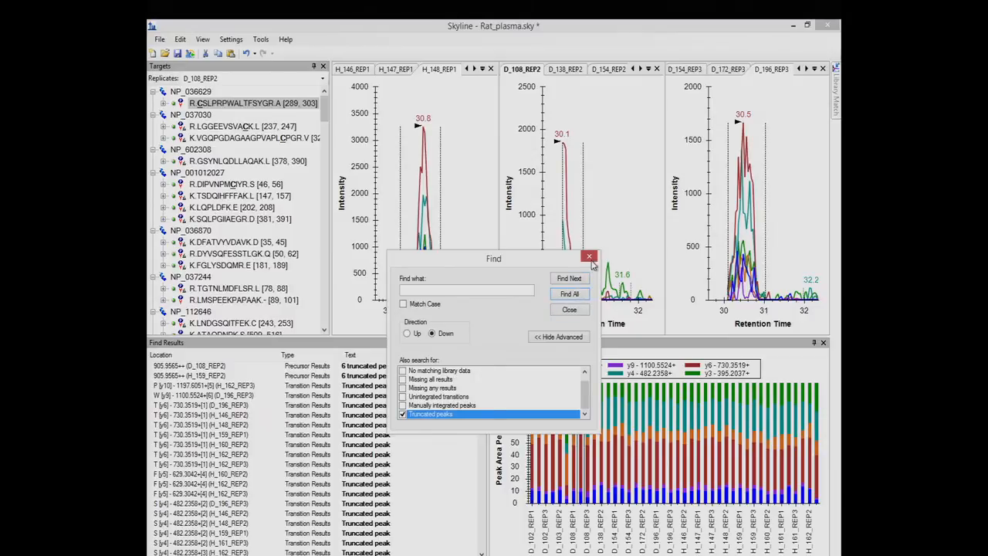
pyautogui.click(591, 258)
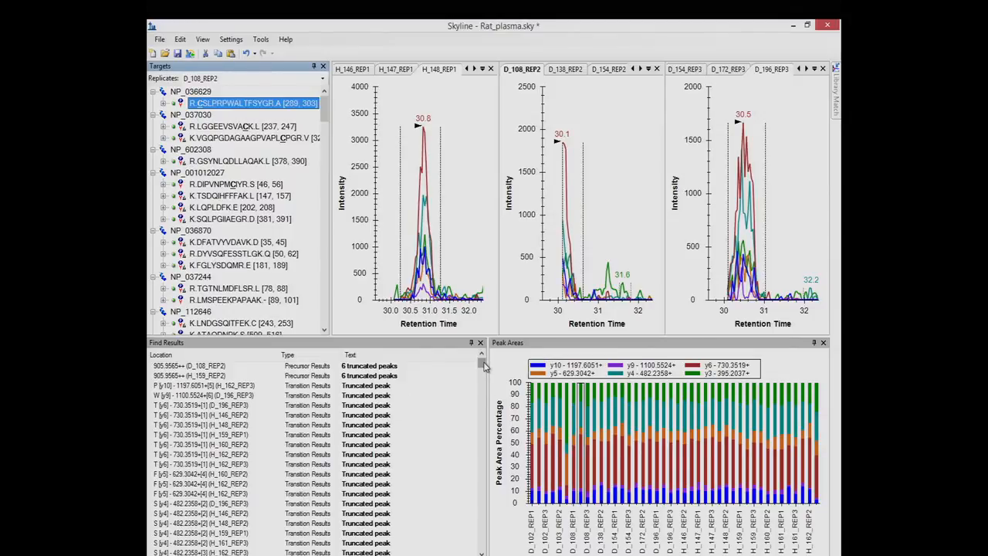
# Inspect the 905.9565++ precursor's truncated peaks in replicates D_108_REP2 and H_159_REP2 from the find results.
pyautogui.moveTo(482, 364)
pyautogui.mouseDown()
pyautogui.moveTo(469, 462)
pyautogui.moveTo(481, 361)
pyautogui.mouseUp()
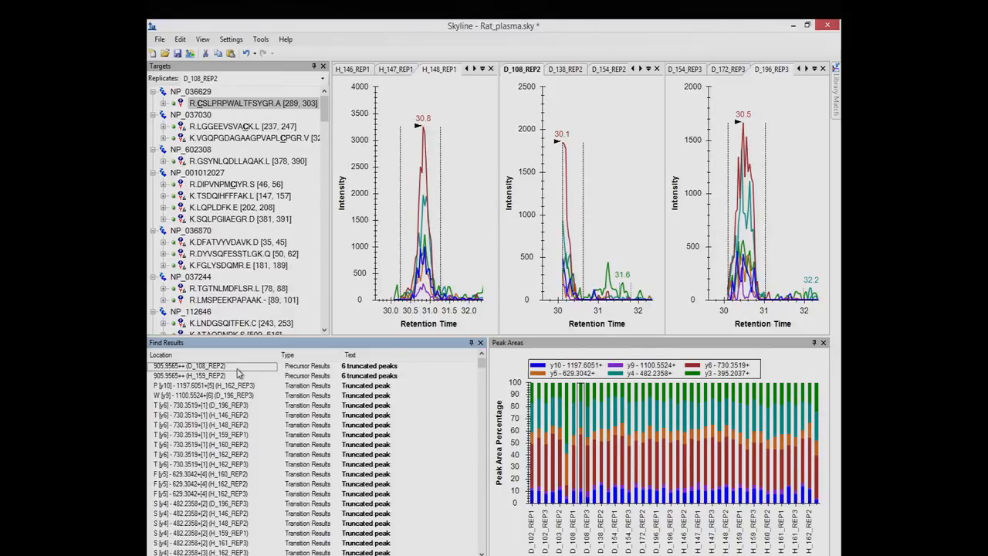
pyautogui.doubleClick(237, 371)
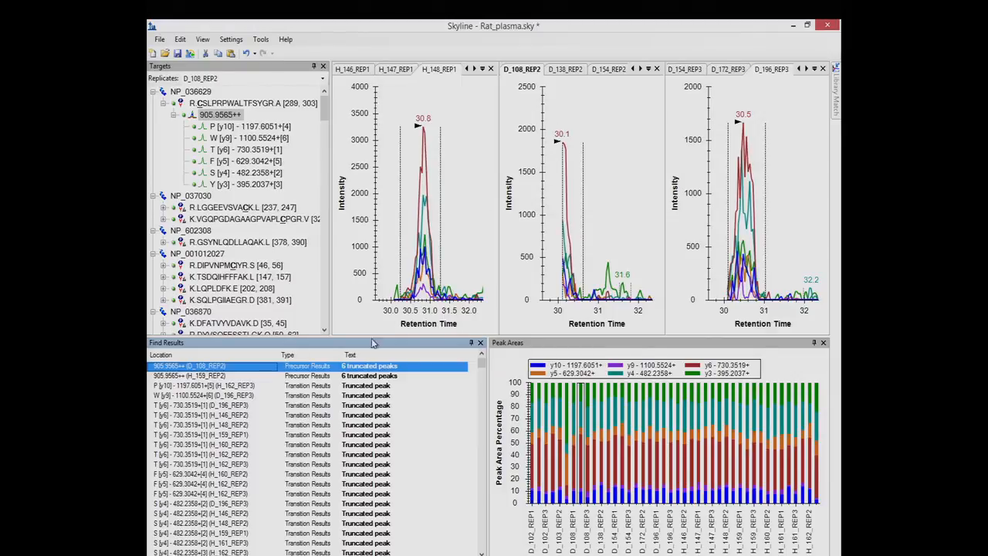
pyautogui.click(230, 378)
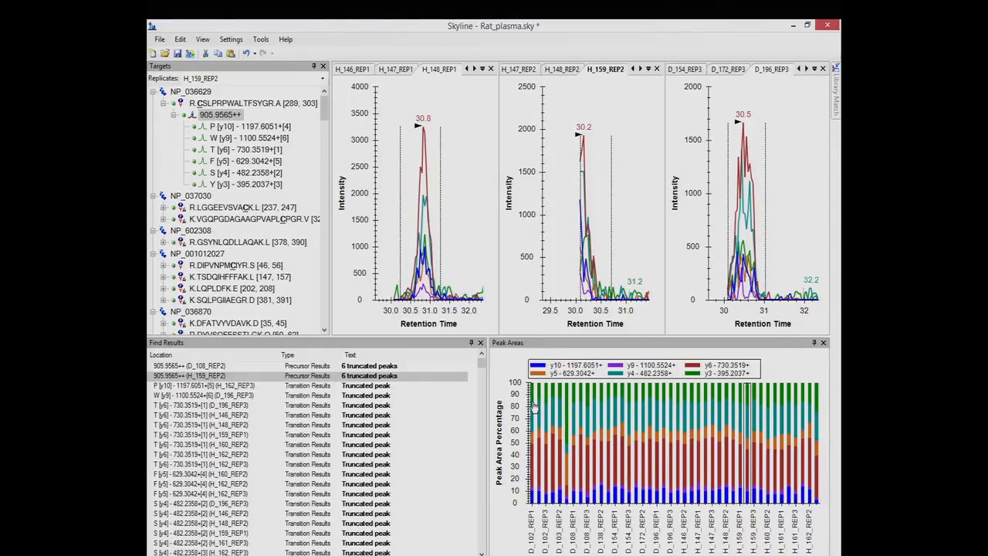
# Close the find results, set the 905.9565++ peak boundaries in D_103_REP3 to about 30.1 to 30.4 minutes, and view replicate H_162_REP3.
pyautogui.click(480, 343)
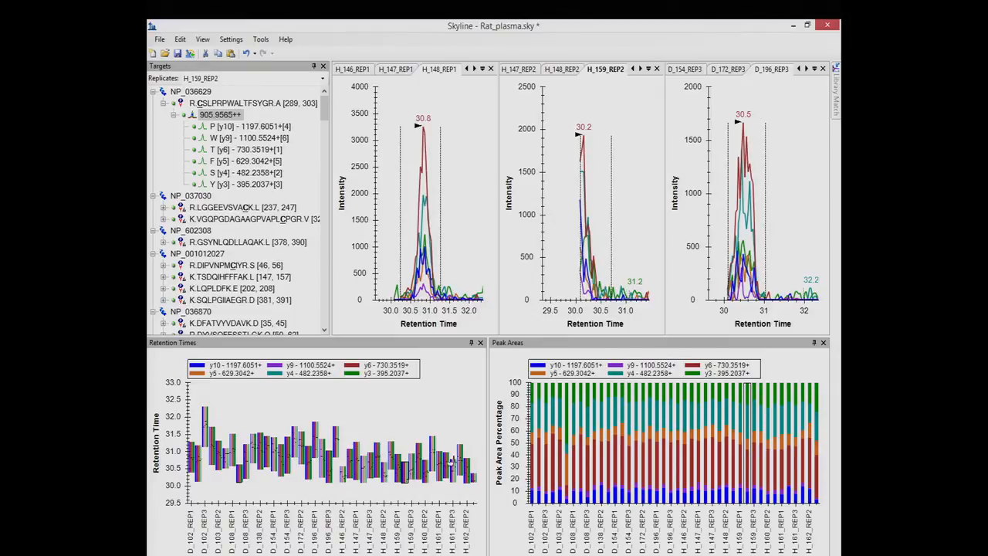
pyautogui.click(567, 461)
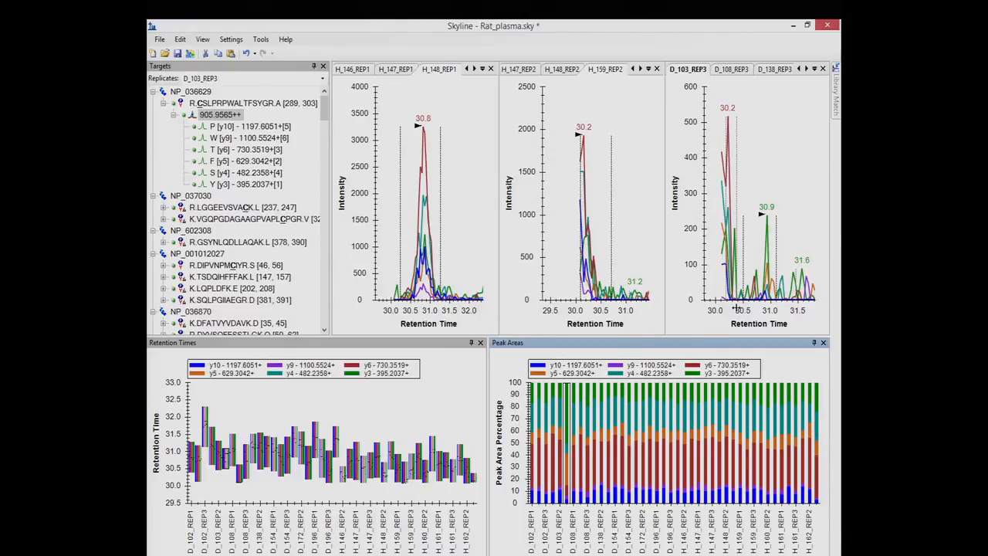
pyautogui.moveTo(736, 309); pyautogui.dragTo(720, 301)
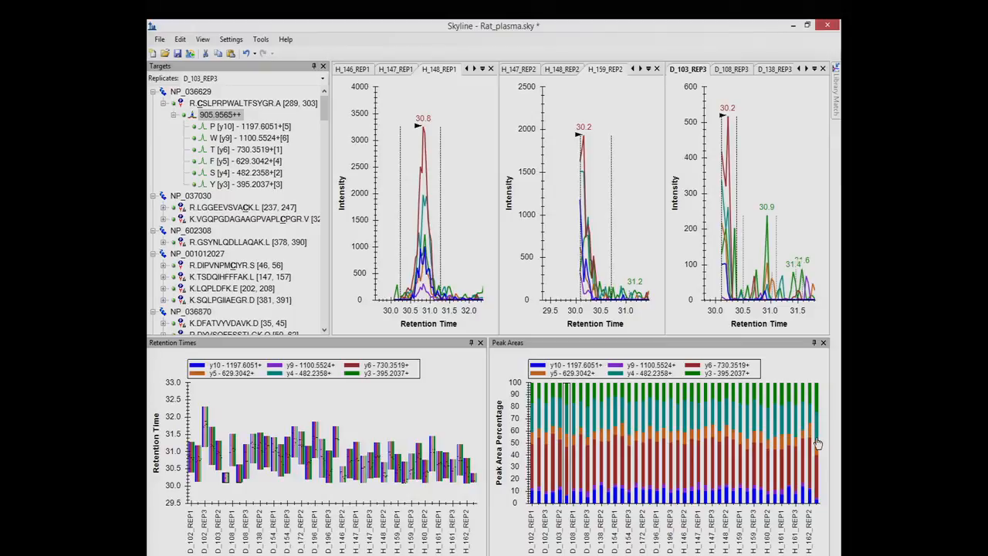
pyautogui.click(816, 442)
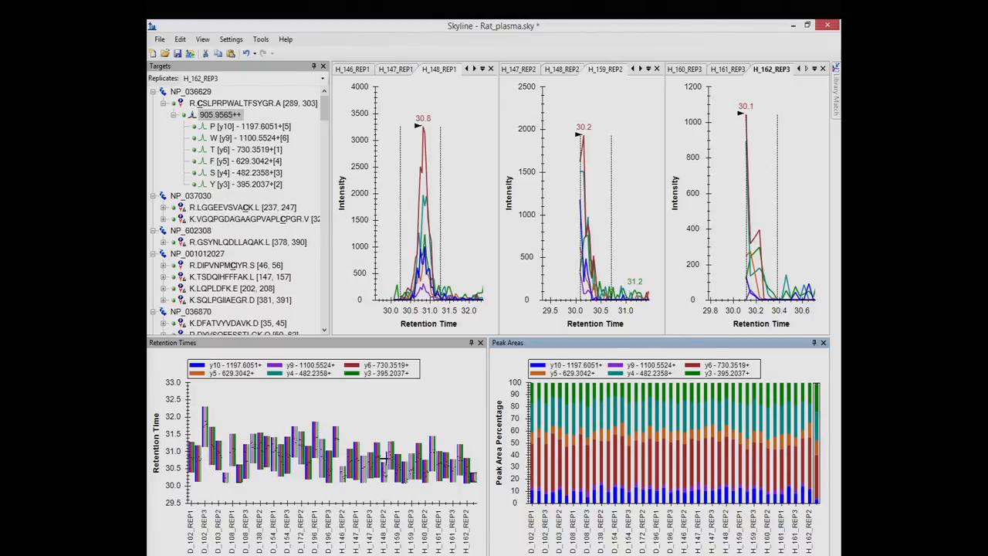
# Reorder the replicates in the summary graphs so that the REP1, REP2 and REP3 runs are grouped, and restore the original order.
pyautogui.rightClick(252, 394)
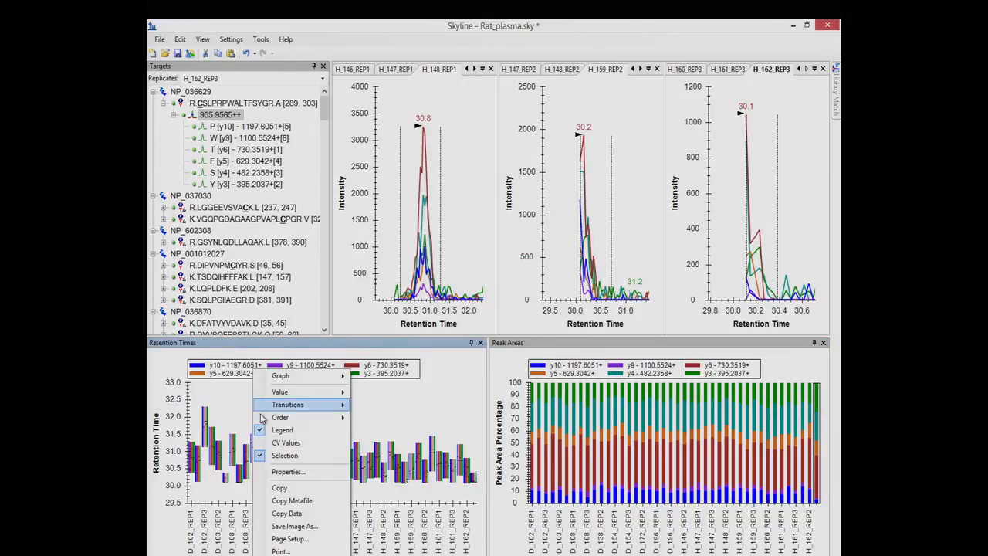
pyautogui.moveTo(262, 421)
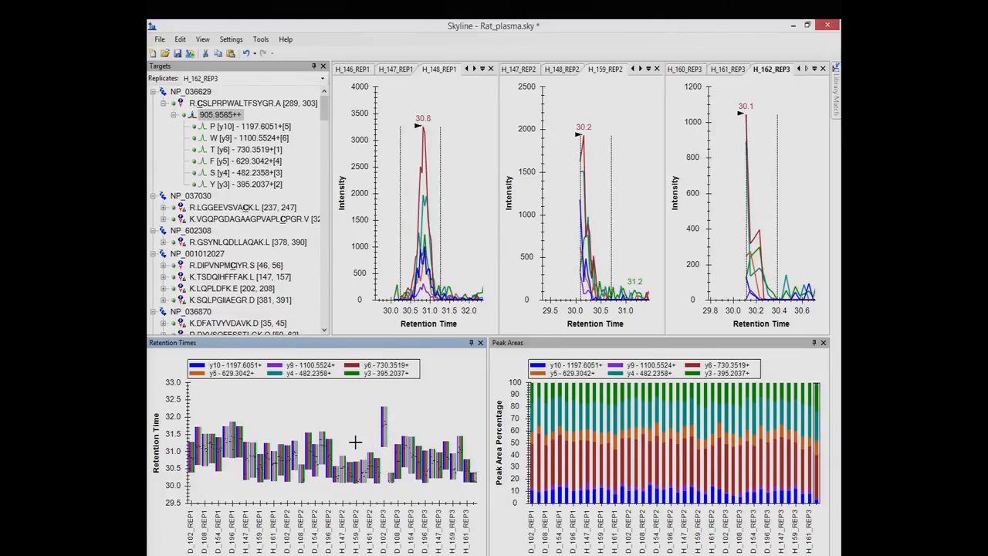
pyautogui.rightClick(315, 394)
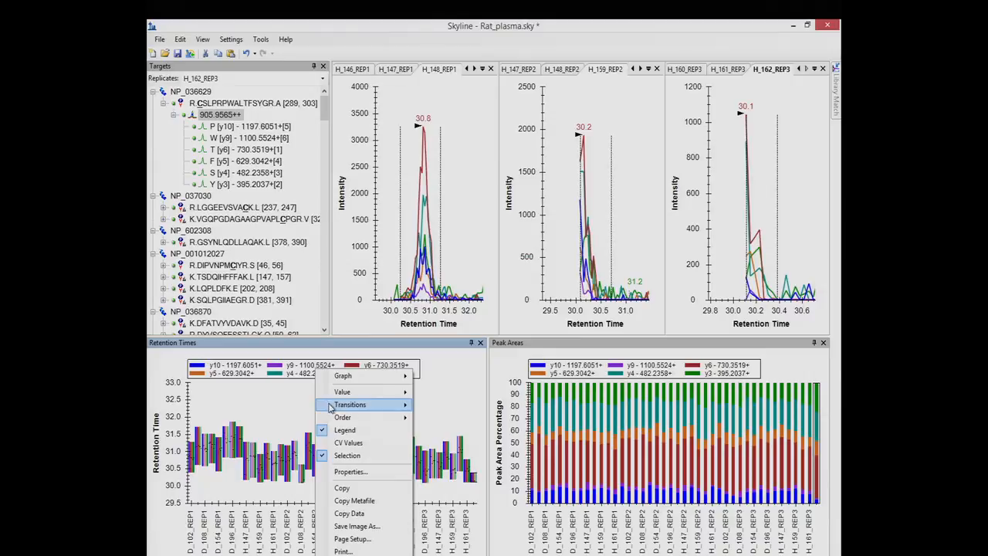
pyautogui.moveTo(343, 417)
pyautogui.click(440, 419)
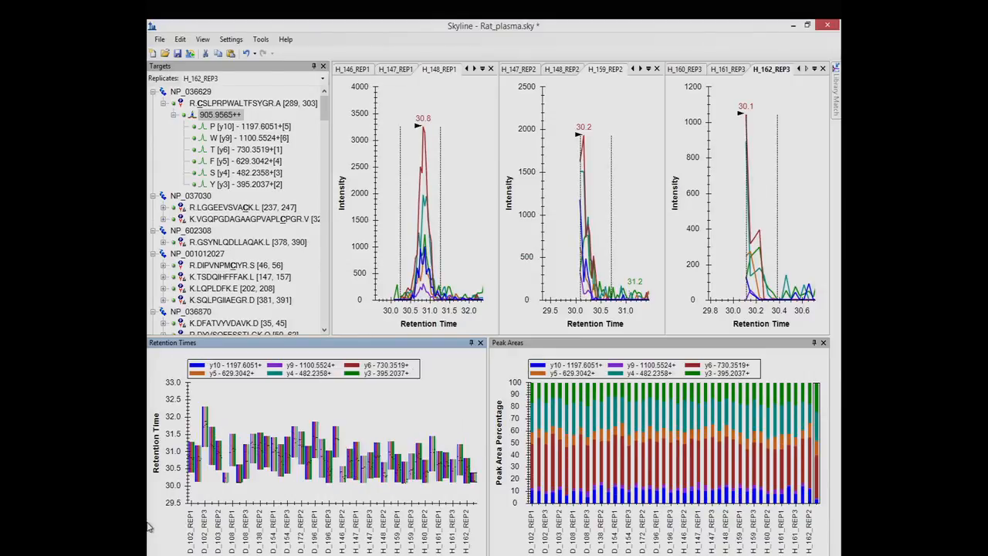
# Select peptide R.LGGEEVSVACK.L and delete its y6 (663.3494+) and y4 (477.2490+) transitions.
pyautogui.click(165, 104)
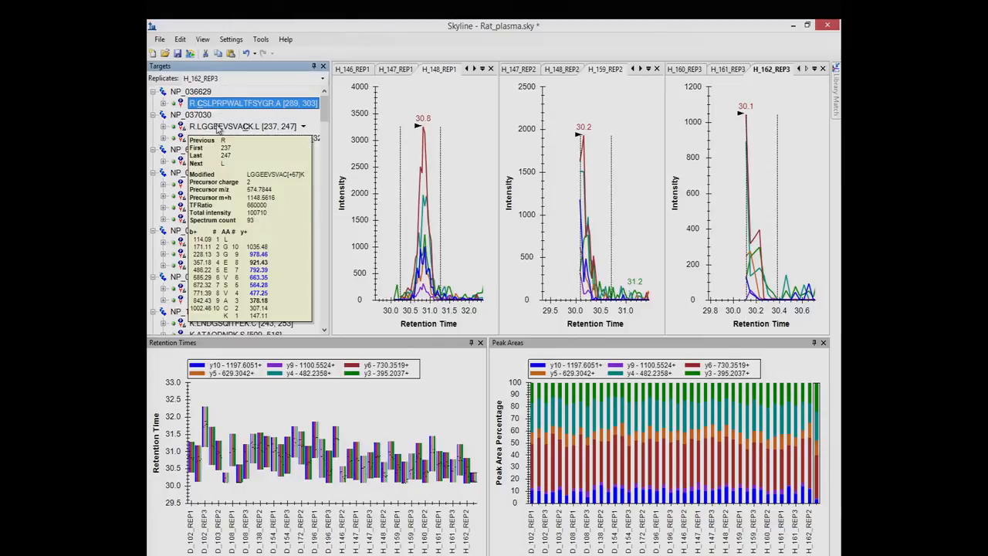
pyautogui.click(217, 130)
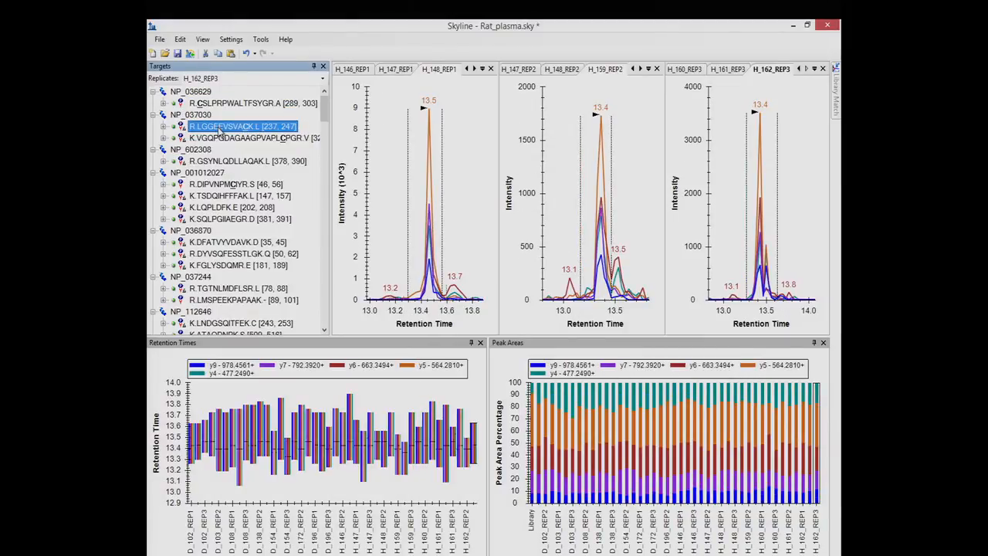
pyautogui.moveTo(221, 136)
pyautogui.click(600, 82)
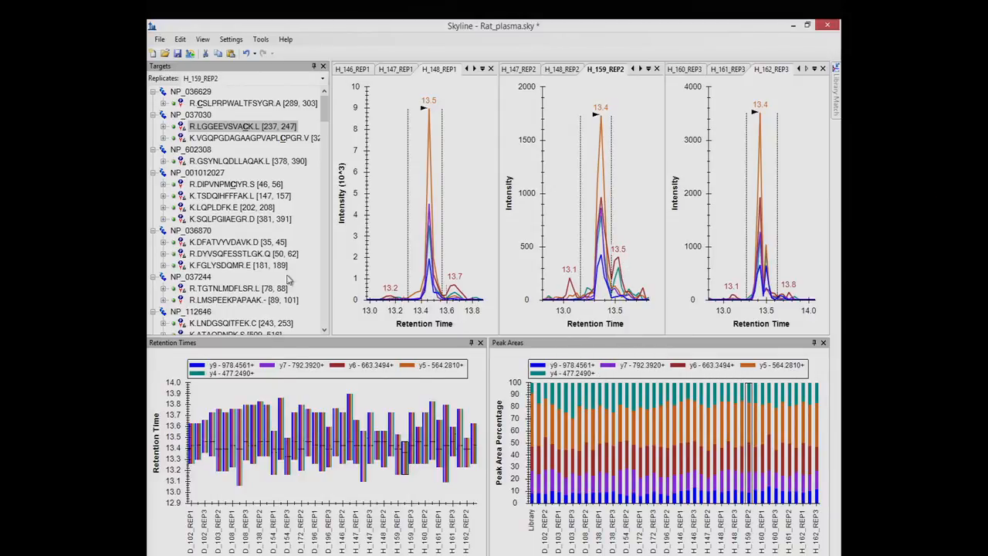
pyautogui.click(163, 127)
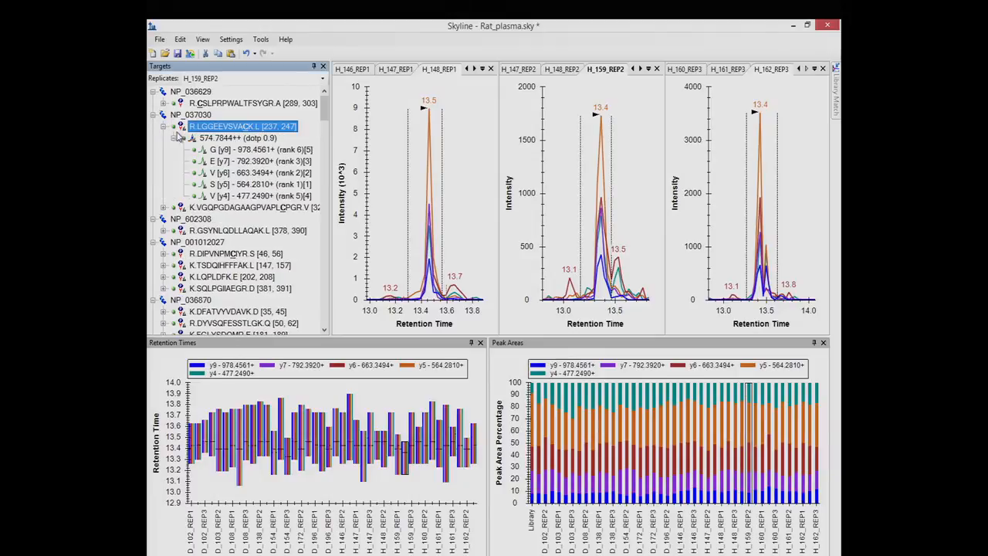
pyautogui.click(240, 176)
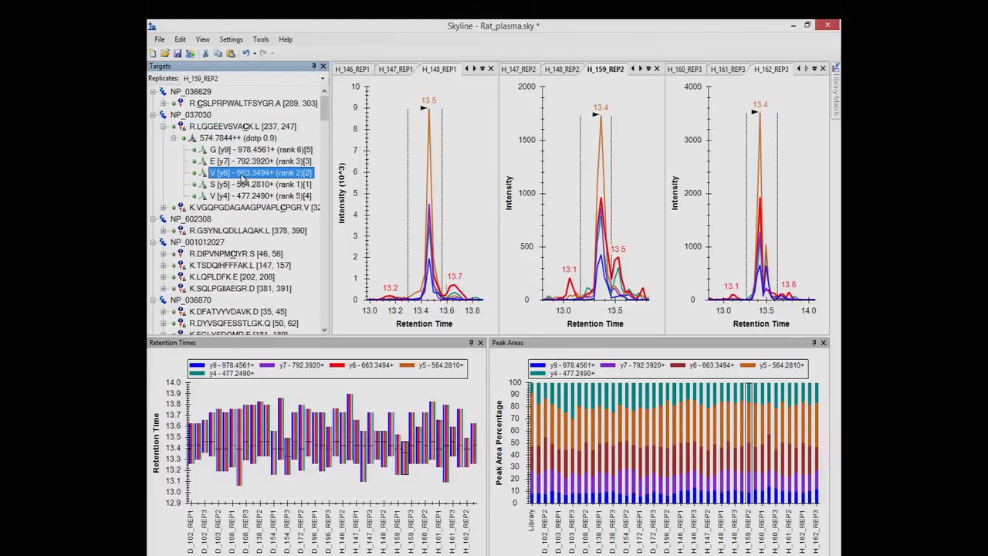
pyautogui.press('Delete')
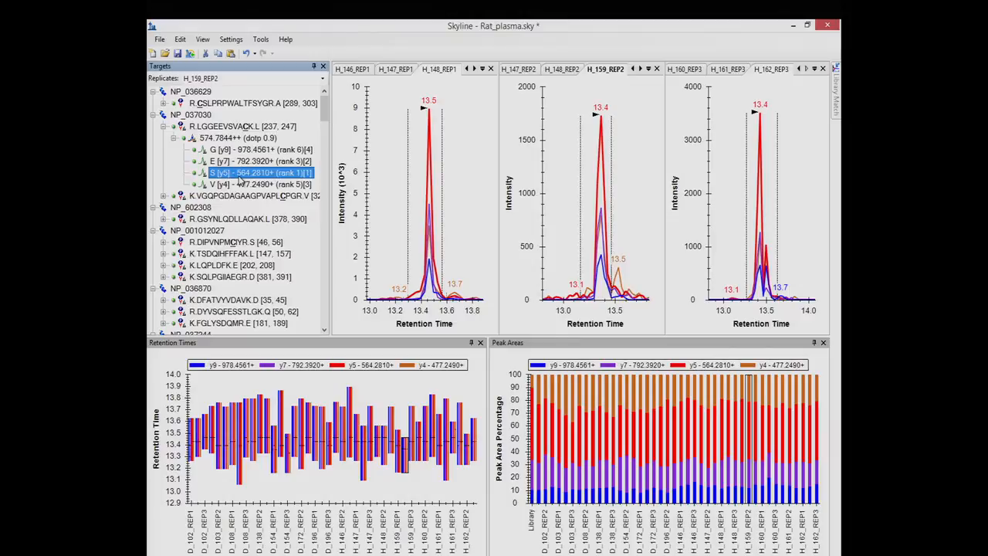
pyautogui.press('Down')
pyautogui.press('Delete')
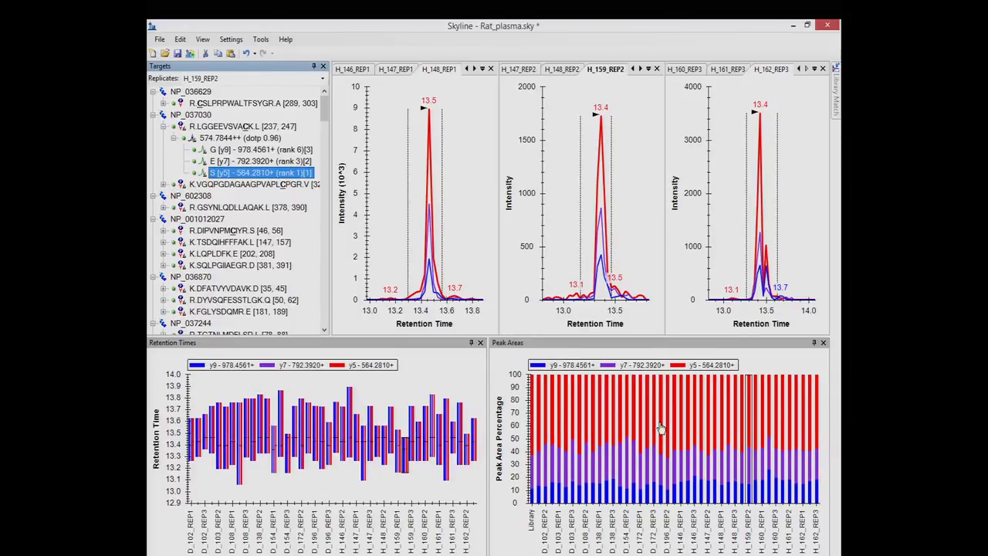
# Check the remaining transitions of peptide R.LGGEEVSVACK.L in replicates H_147_REP1 and H_146_REP1, and collapse the peptide.
pyautogui.click(386, 71)
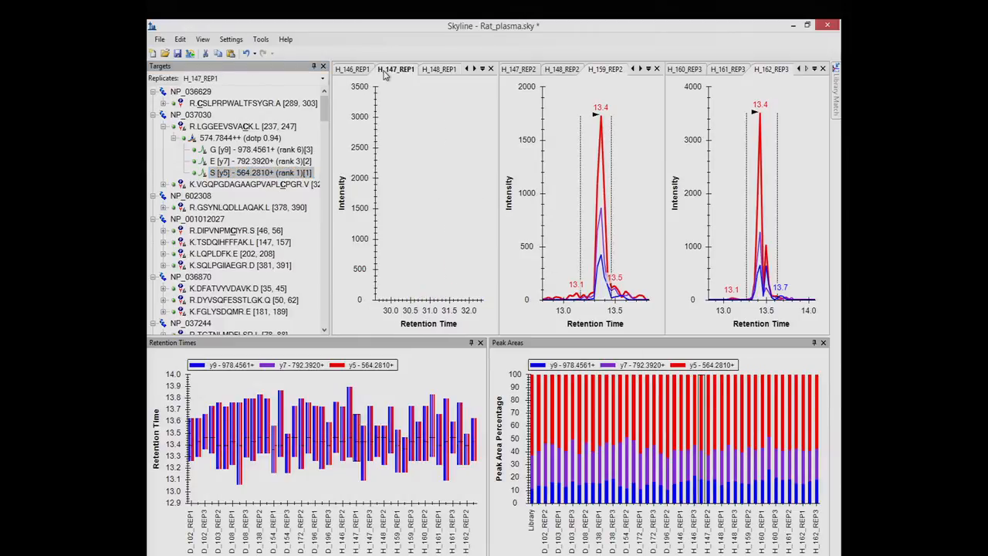
pyautogui.click(363, 71)
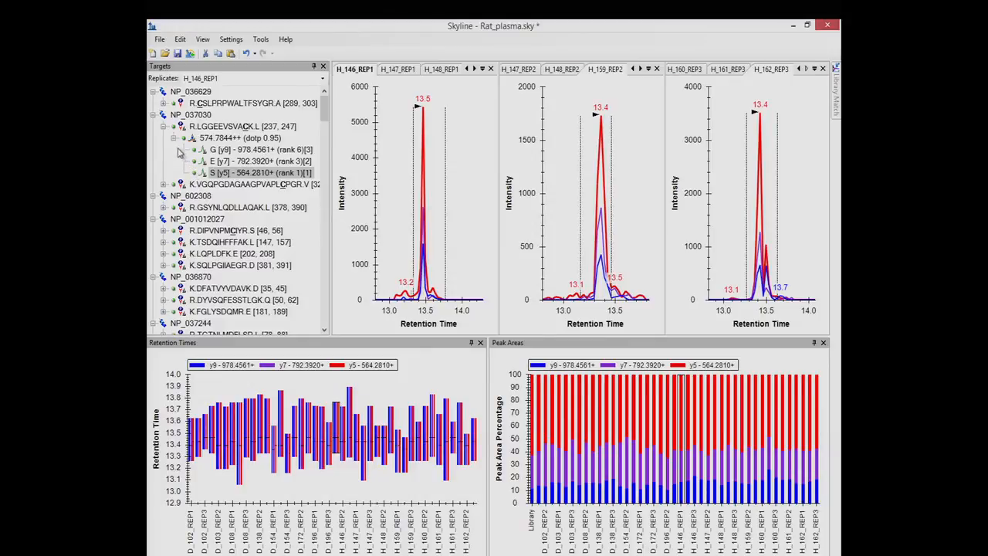
pyautogui.click(162, 127)
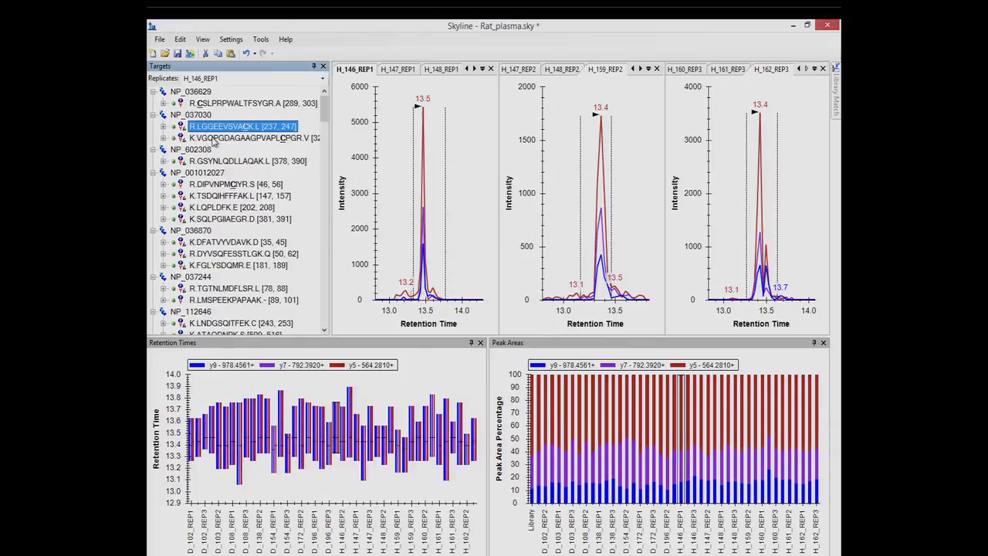
# Examine the retention times of peptide K.VGQPGDAGAAGPVAPLCPGR.V, comparing replicates H_146_REP1 and D_196_REP3, and collapse the peptide.
pyautogui.moveTo(217, 143)
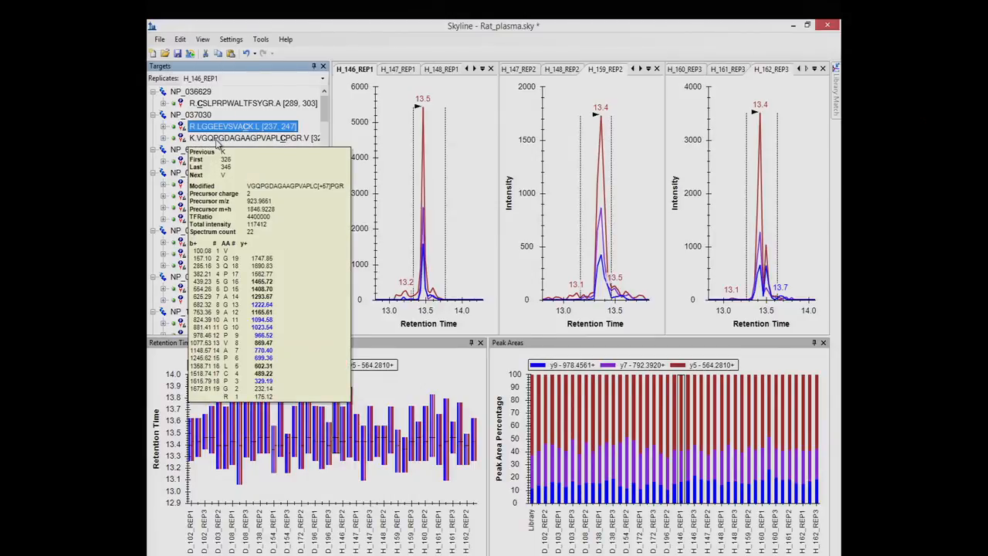
pyautogui.click(217, 139)
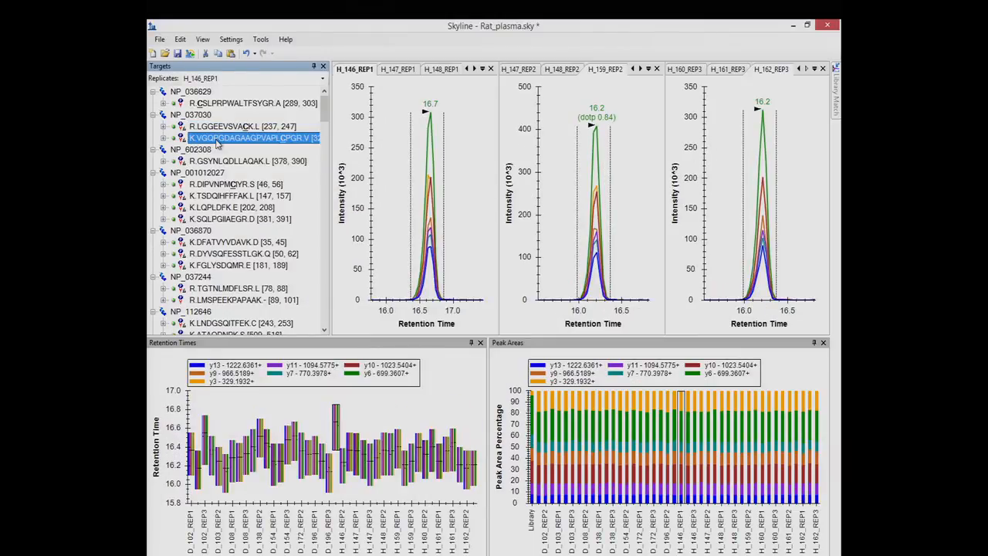
pyautogui.moveTo(223, 188)
pyautogui.moveTo(220, 161)
pyautogui.moveTo(236, 161)
pyautogui.click(337, 420)
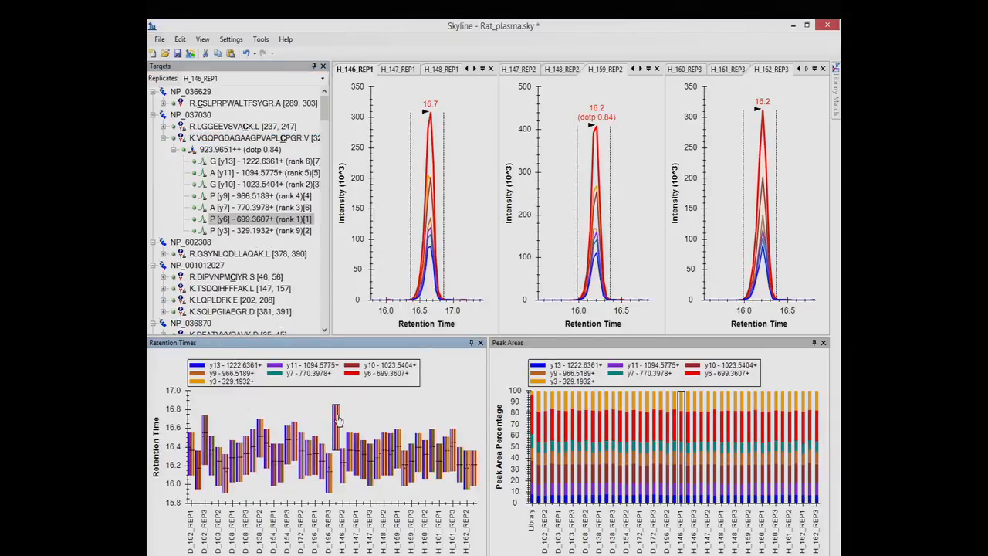
pyautogui.click(329, 481)
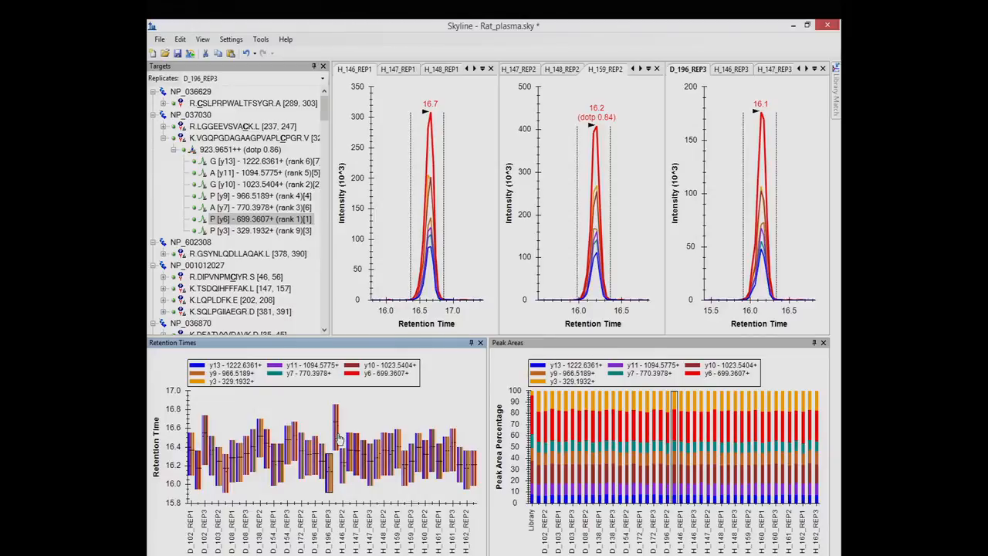
pyautogui.click(337, 438)
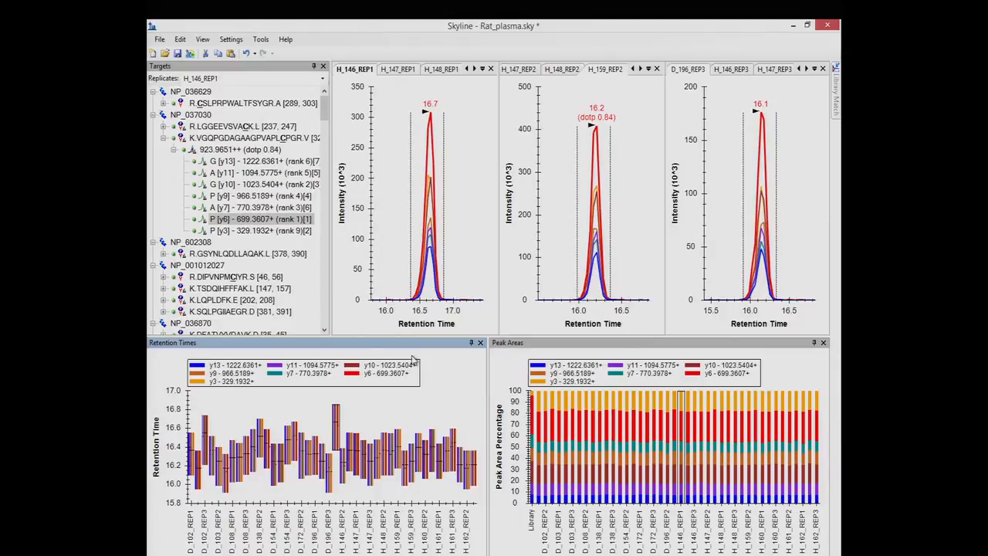
pyautogui.click(162, 138)
# Select peptide R.GSYNLQDLLAQAK.L and compare its chromatograms in replicates D_103_REP3 and H_146_REP1 at about 31.5 to 34 minutes.
pyautogui.click(225, 161)
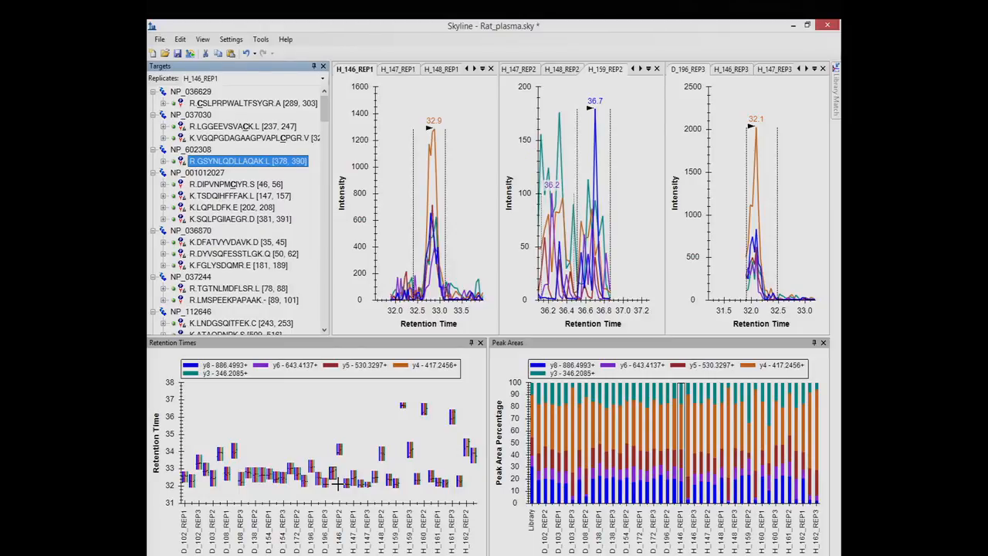
pyautogui.click(572, 453)
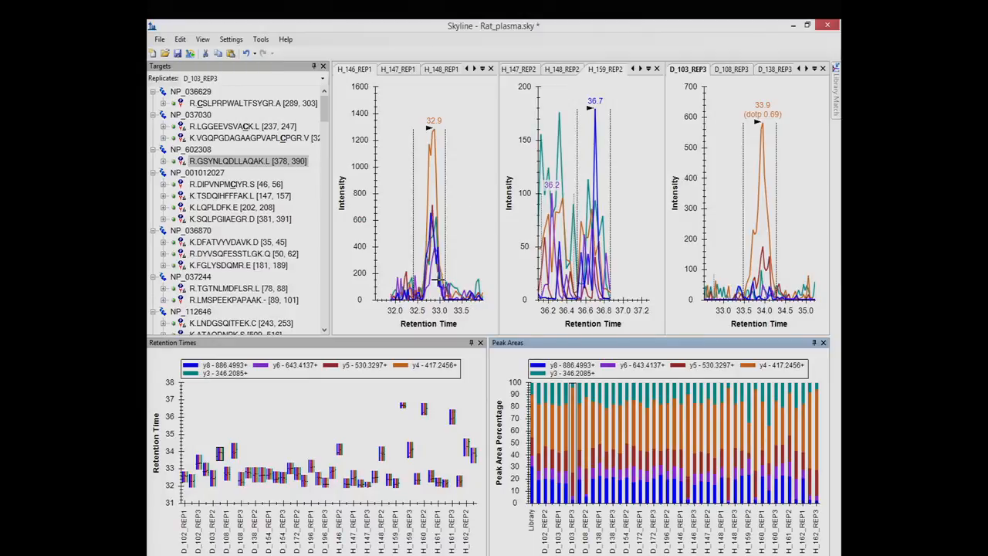
pyautogui.click(461, 232)
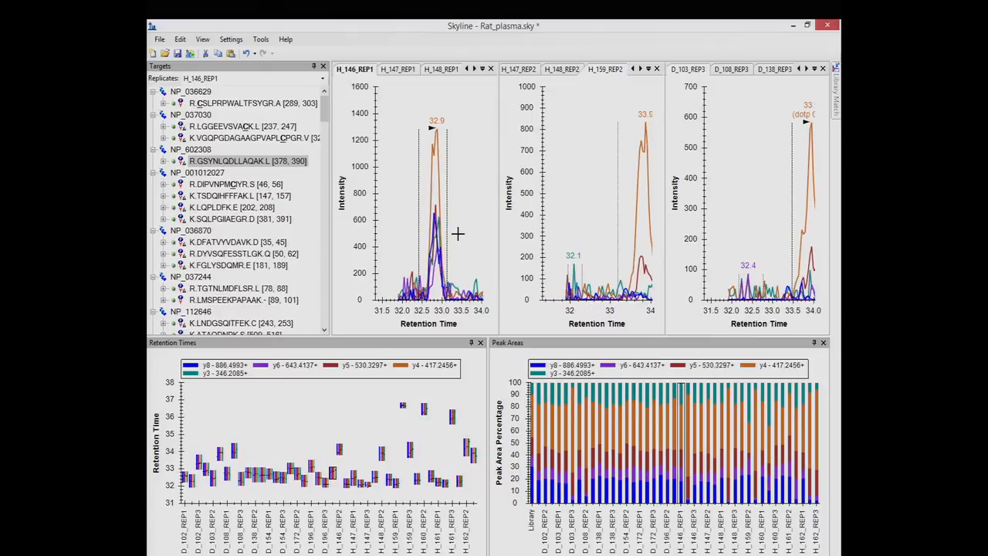
pyautogui.scroll(1, 457, 233)
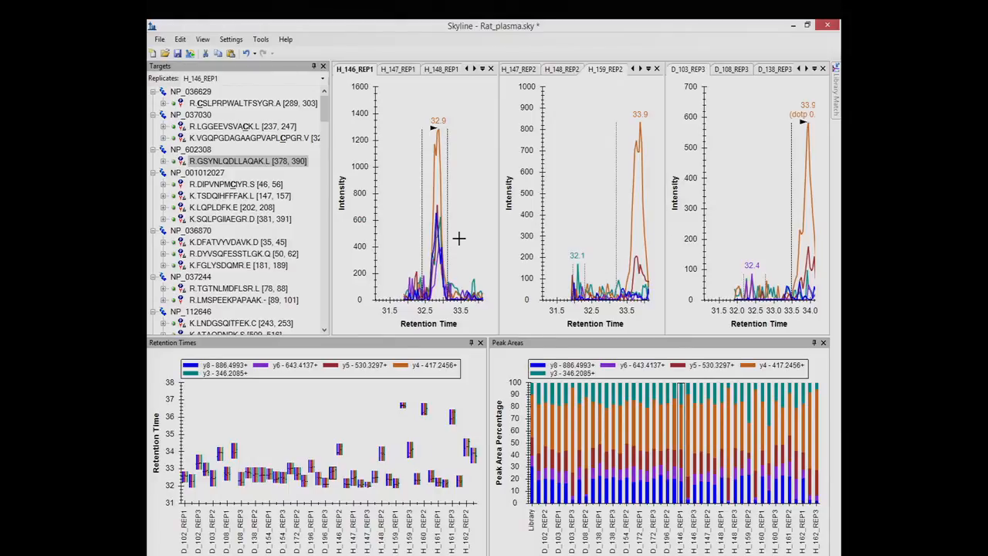
# Set the chromatograms' auto-zoom to None and zoom in on the second large peak of H_146_REP1, at about 34 to 36 minutes.
pyautogui.click(203, 38)
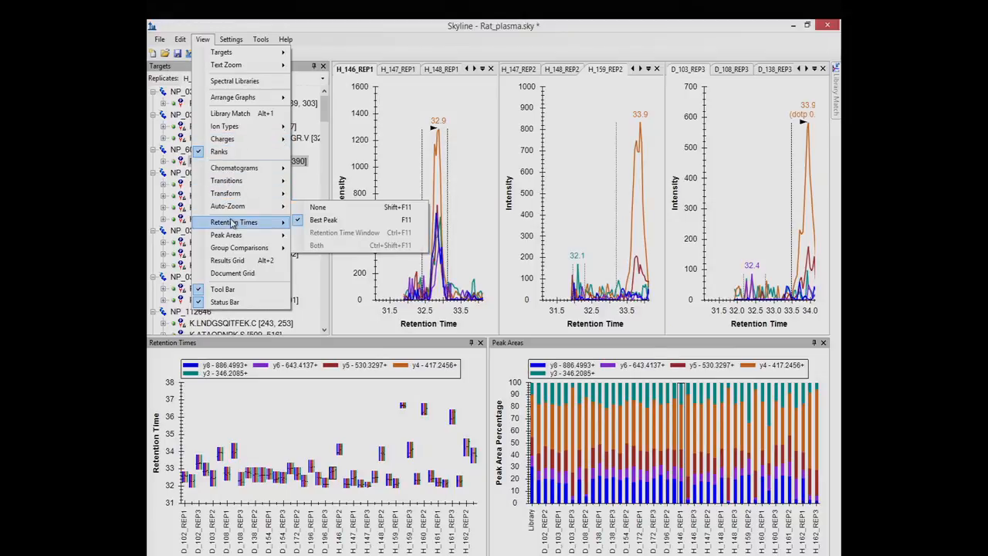
pyautogui.moveTo(232, 223)
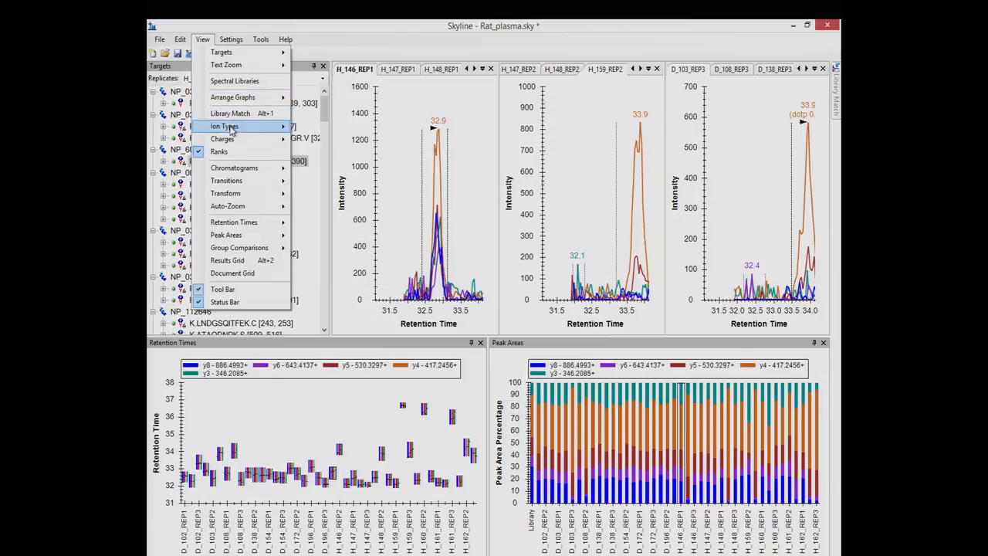
pyautogui.moveTo(237, 180)
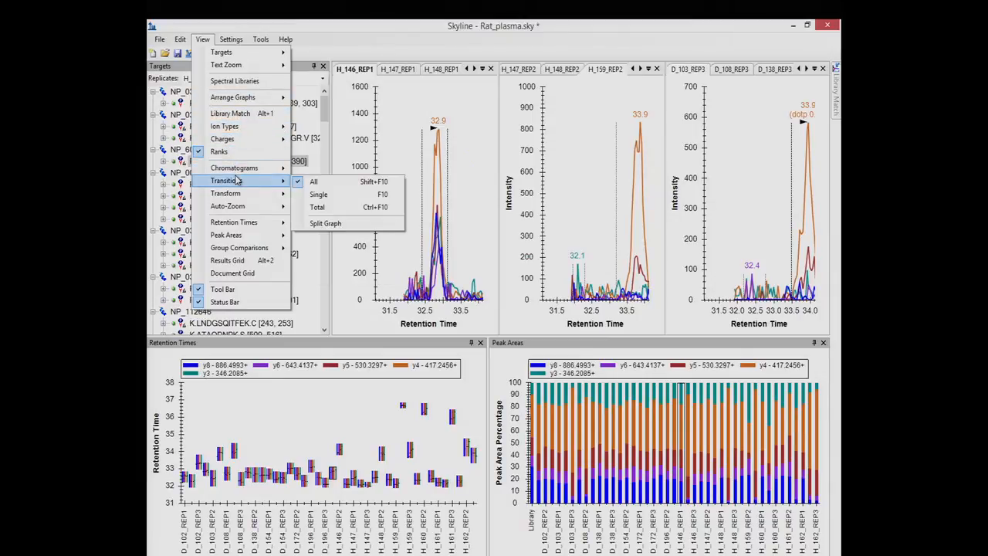
pyautogui.moveTo(239, 206)
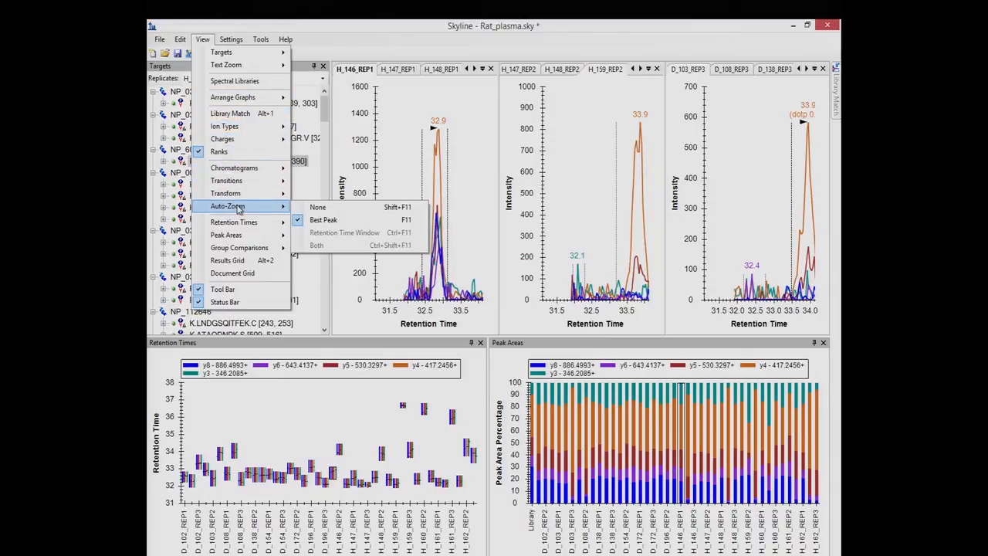
pyautogui.click(330, 213)
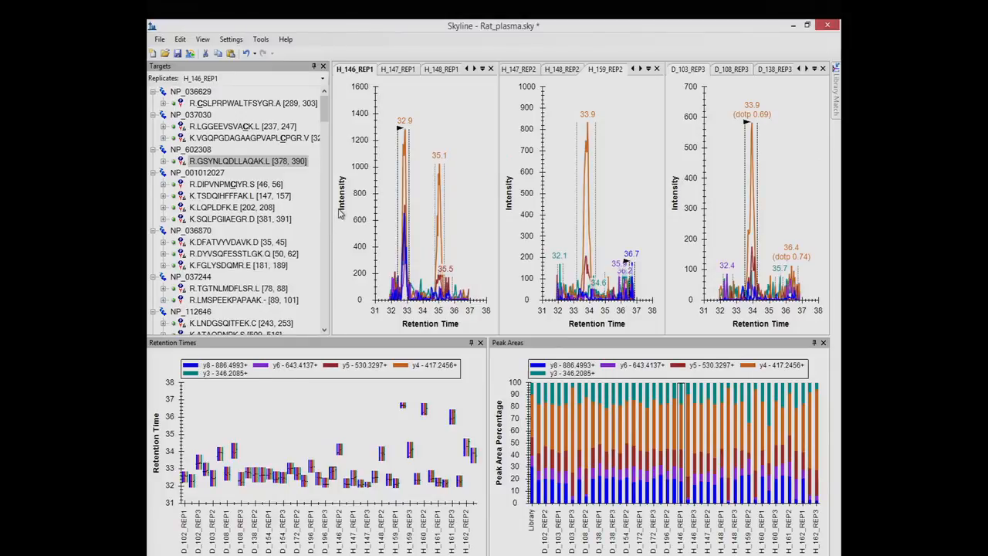
pyautogui.press('F11')
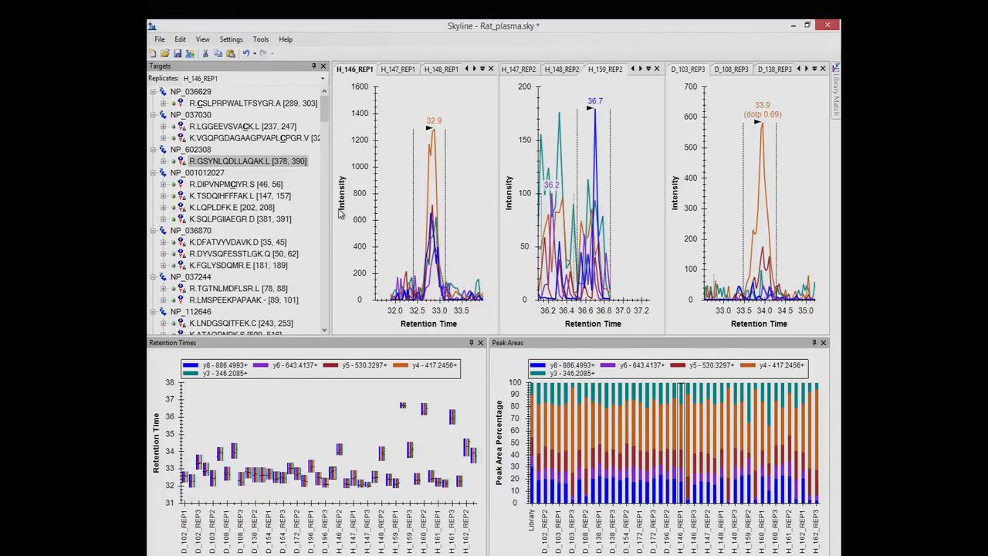
pyautogui.hotkey('shift', 'F11')
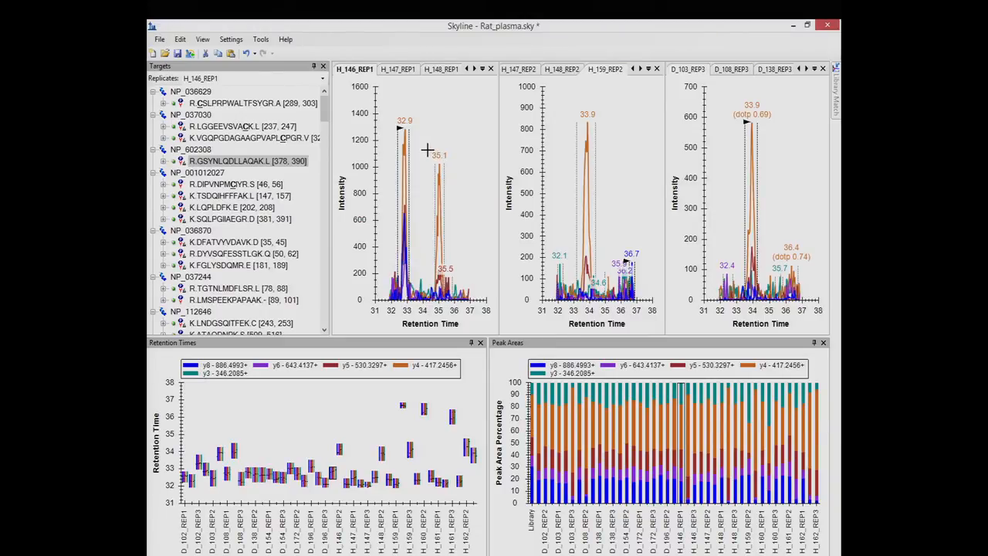
pyautogui.moveTo(424, 116); pyautogui.dragTo(458, 255)
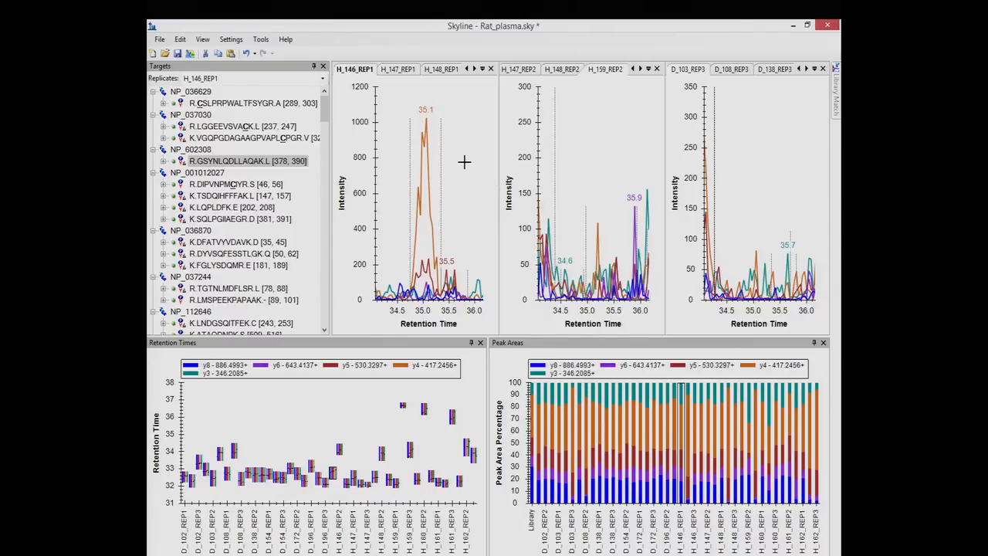
# Remove all transition peaks of peptide R.GSYNLQDLLAQAK.L in replicate H_159_REP2.
pyautogui.scroll(-3, 464, 162)
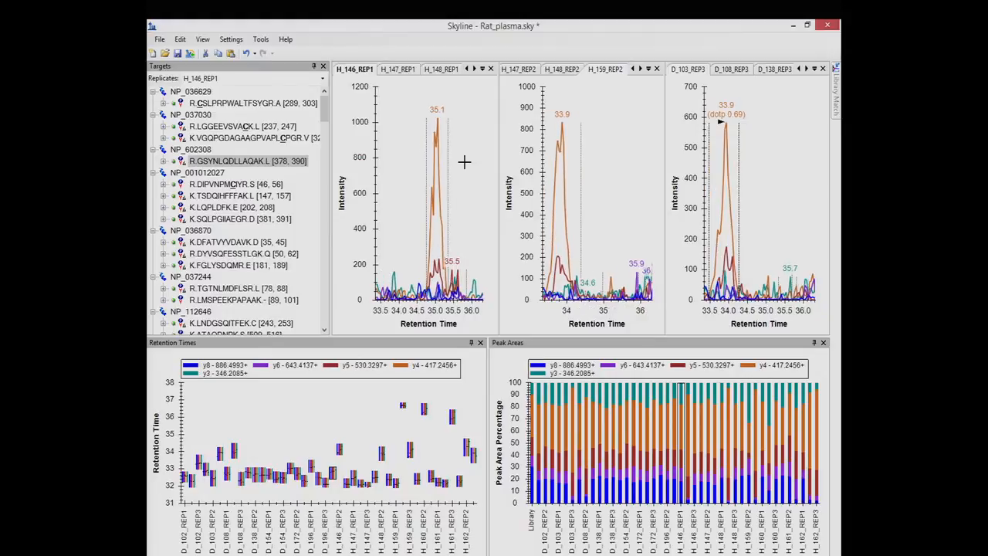
pyautogui.scroll(-2, 464, 162)
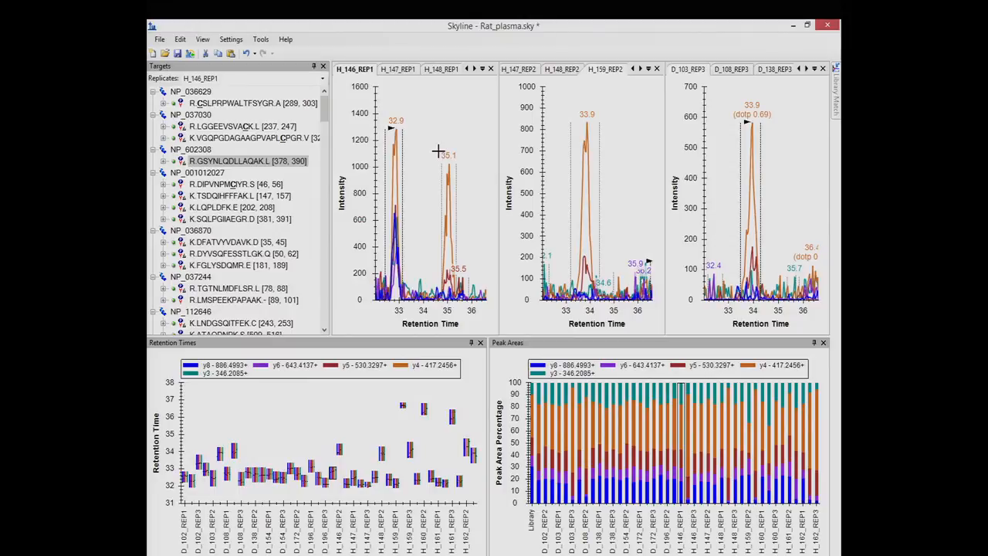
pyautogui.click(615, 216)
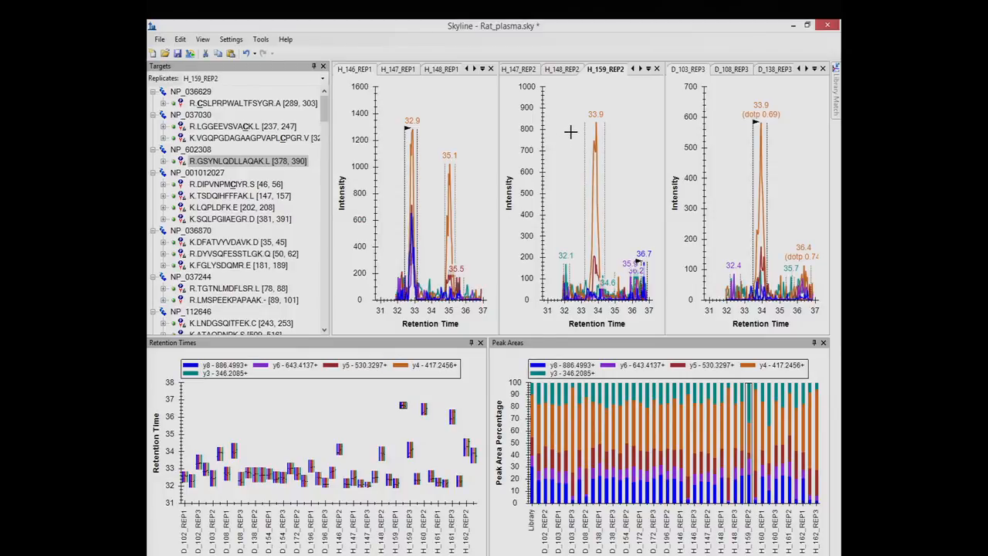
pyautogui.rightClick(579, 93)
pyautogui.moveTo(610, 100)
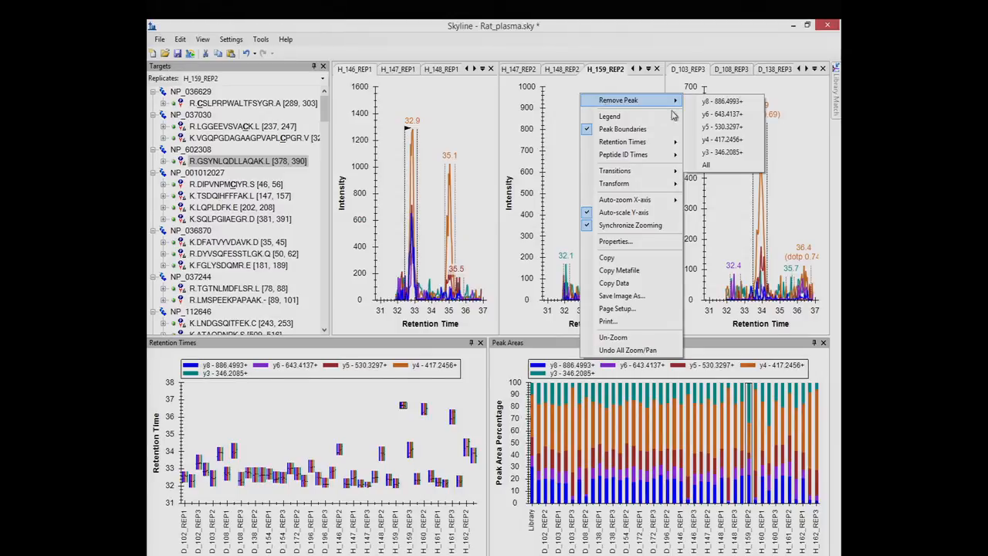
pyautogui.click(739, 165)
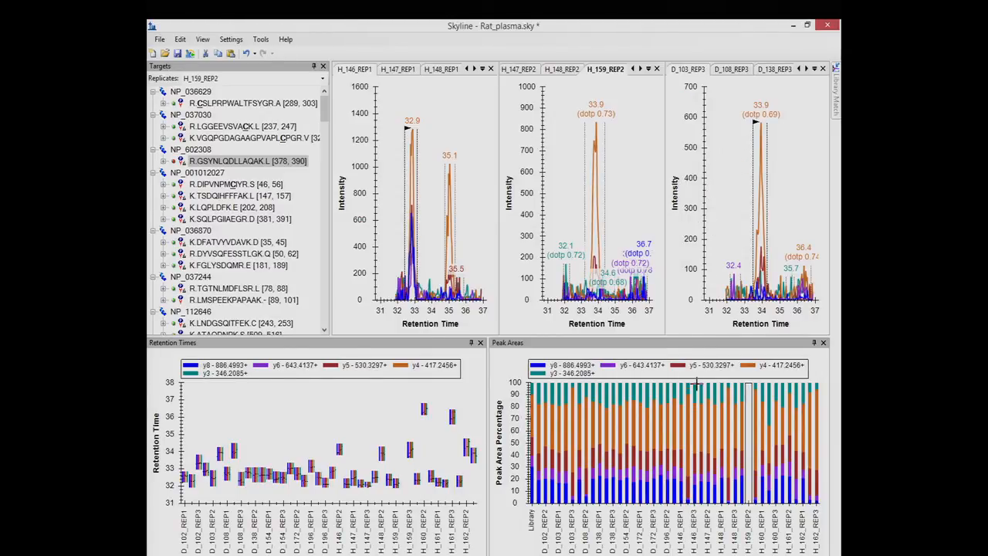
# Remove all transition peaks of R.GSYNLQDLLAQAK.L in replicates D_103_REP3 and D_108_REP2.
pyautogui.click(572, 466)
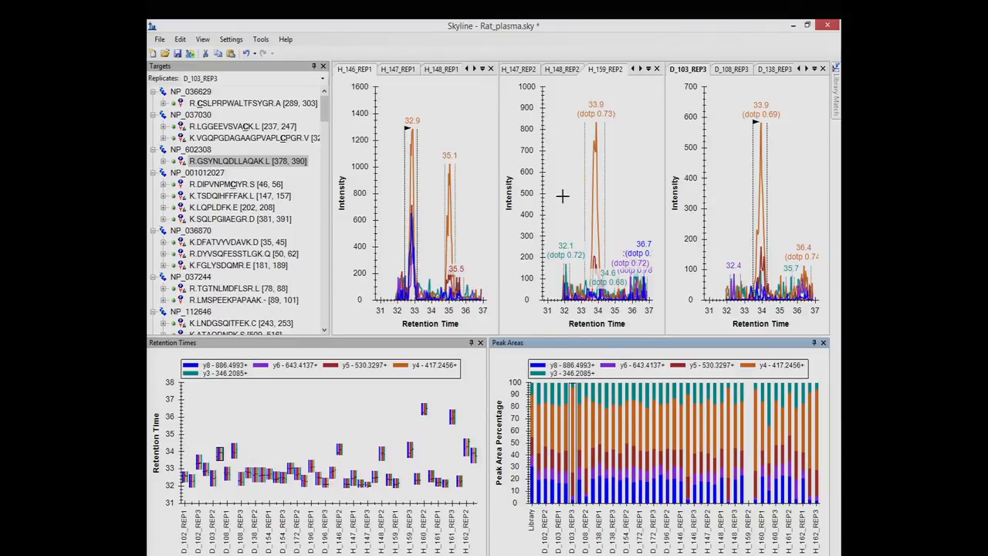
pyautogui.rightClick(733, 153)
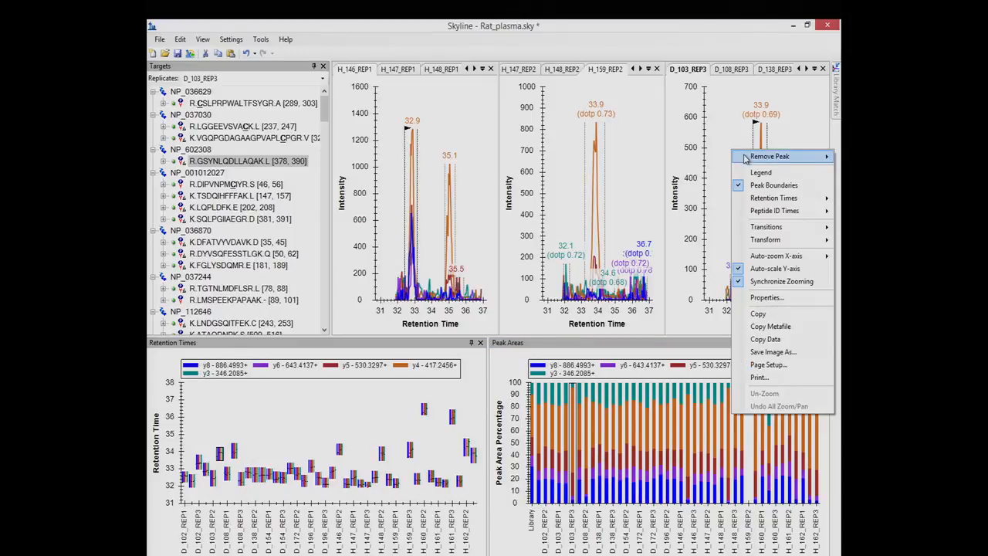
pyautogui.moveTo(745, 157)
pyautogui.click(694, 225)
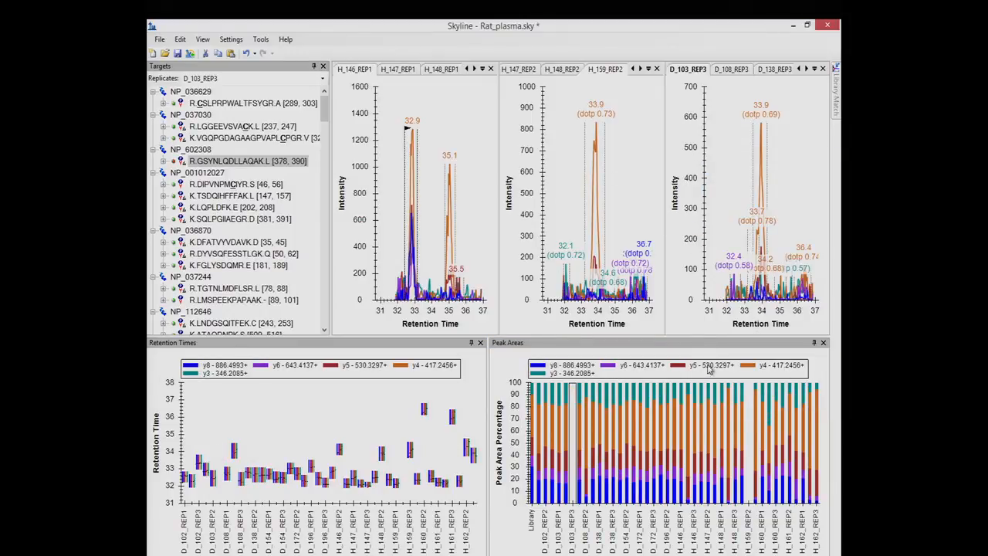
pyautogui.click(588, 458)
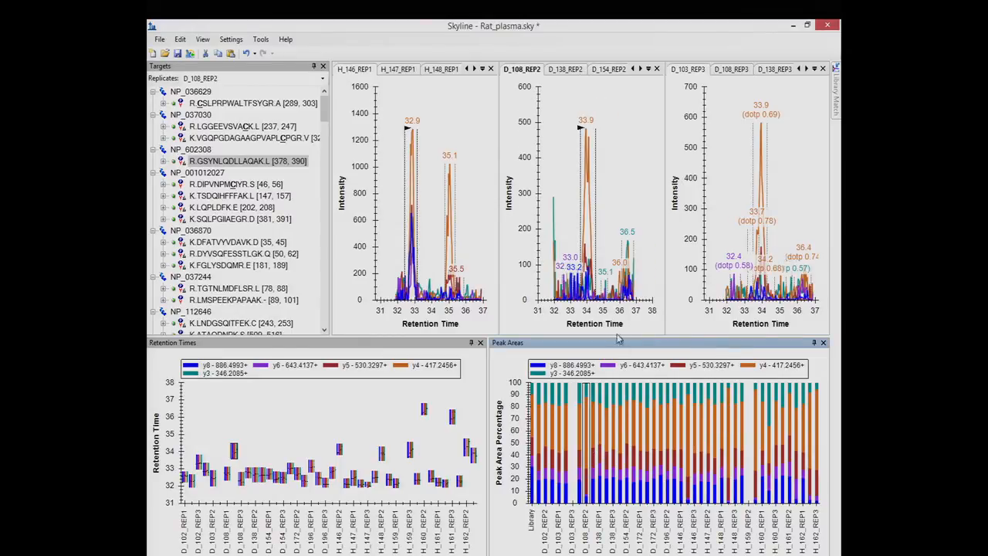
pyautogui.rightClick(617, 154)
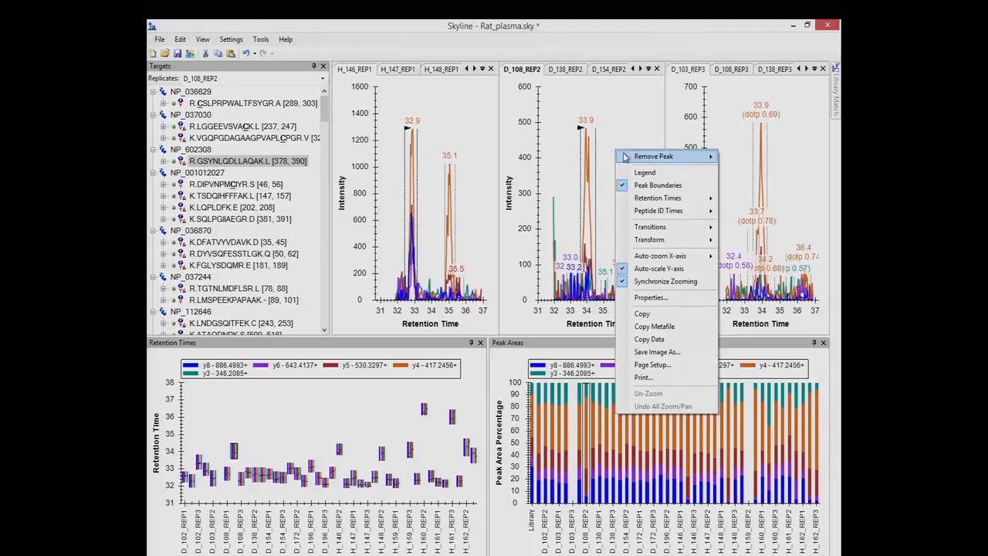
pyautogui.moveTo(641, 156)
pyautogui.click(766, 223)
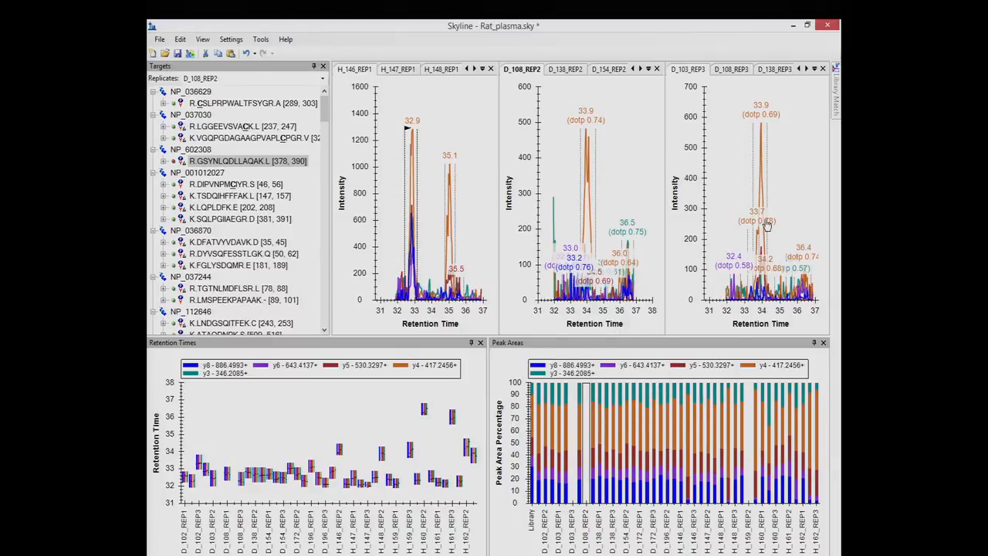
# Remove all transition peaks of R.GSYNLQDLLAQAK.L in replicate H_146_REP2.
pyautogui.click(687, 438)
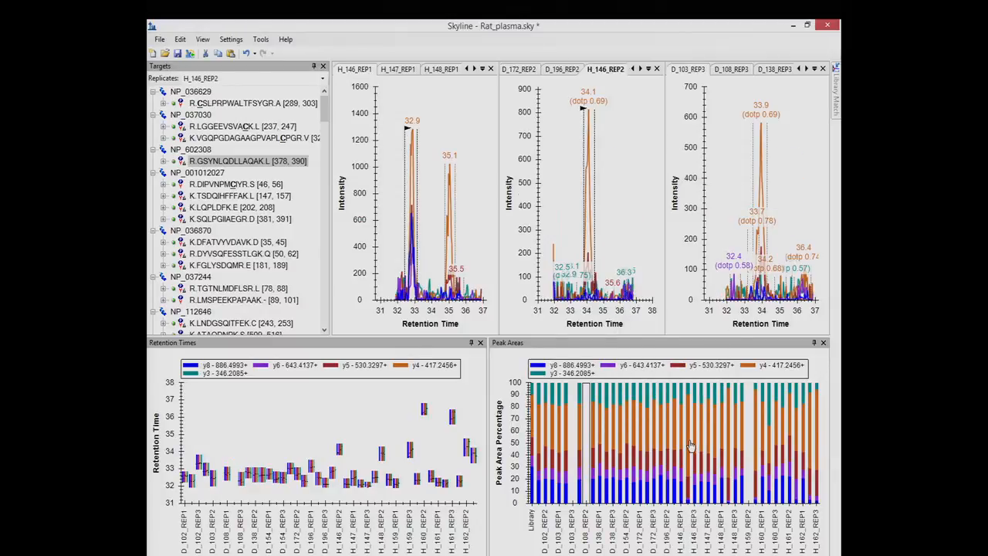
pyautogui.rightClick(636, 193)
pyautogui.moveTo(637, 193)
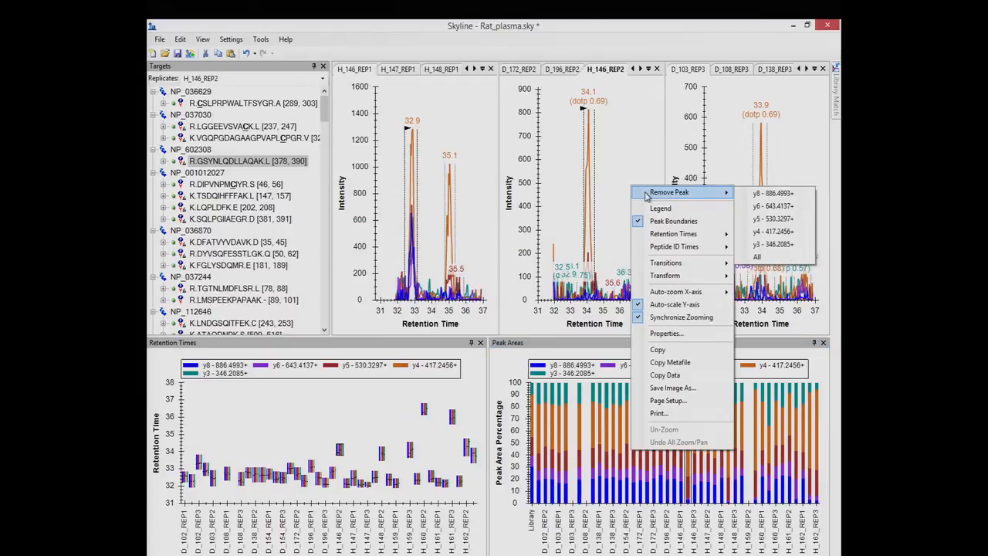
pyautogui.click(762, 257)
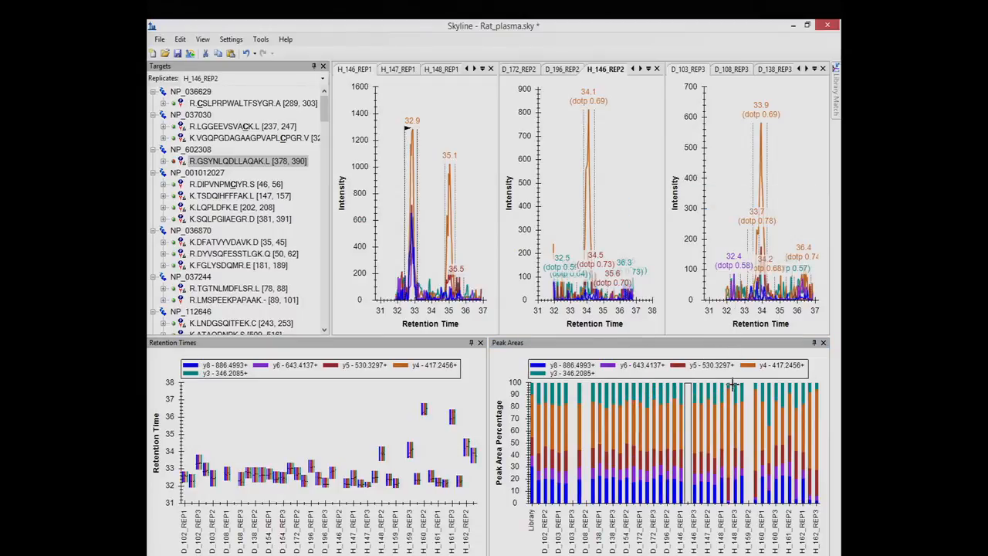
# Try choosing the 35.1-minute peak as the integrated peak in replicate H_146_REP1.
pyautogui.click(731, 421)
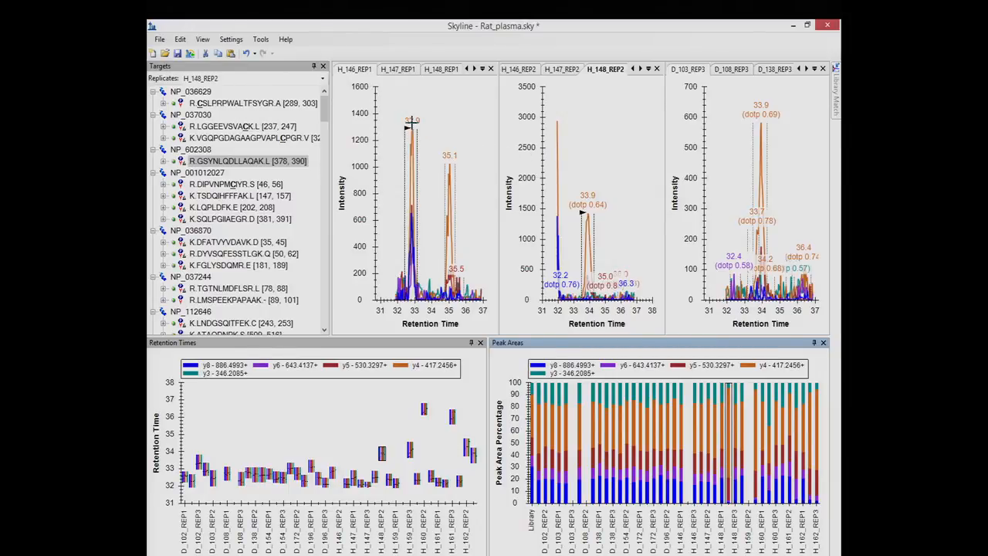
pyautogui.click(450, 158)
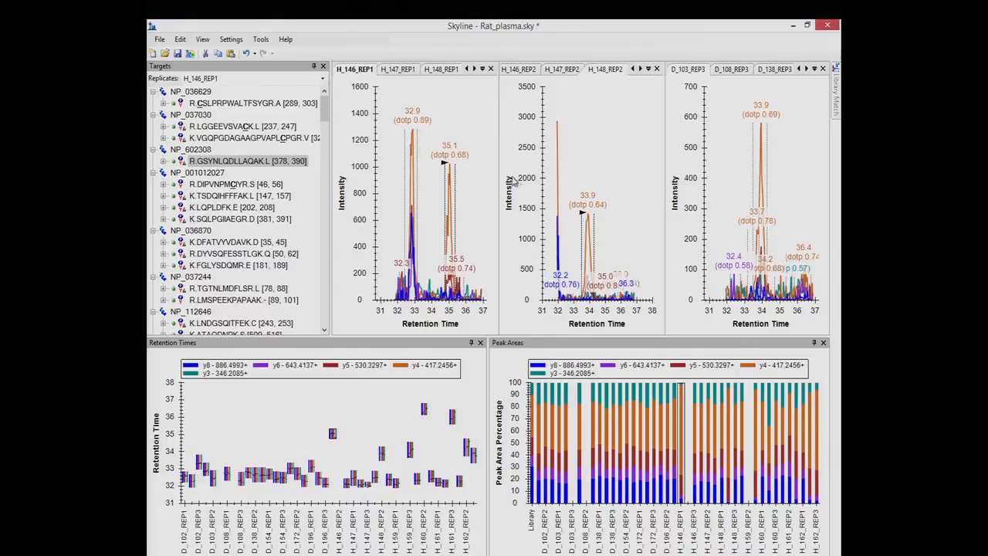
pyautogui.rightClick(447, 132)
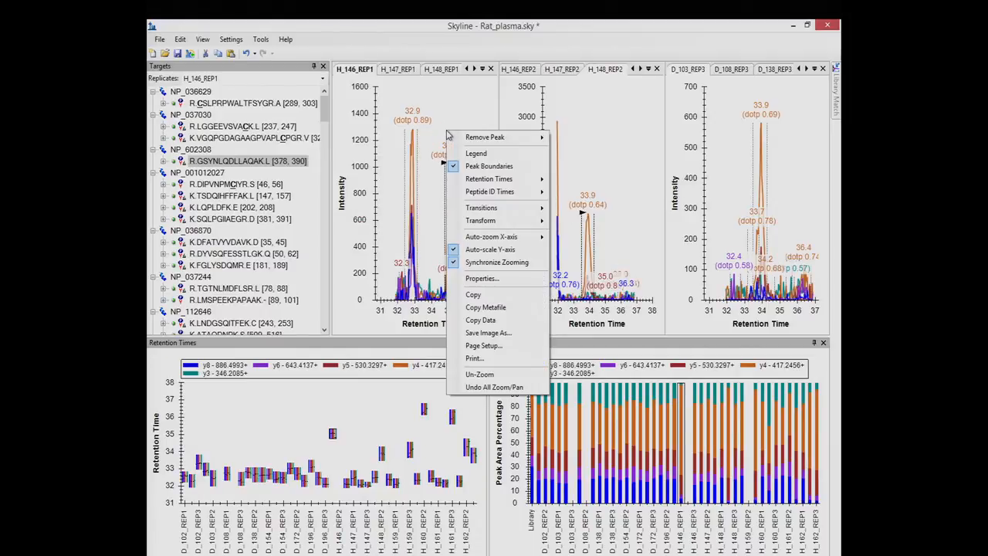
pyautogui.moveTo(463, 137)
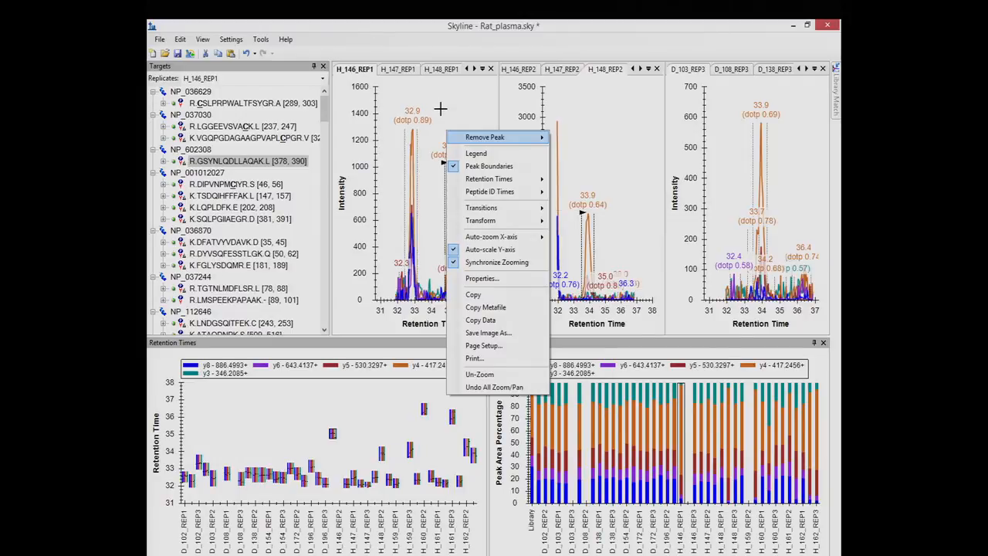
pyautogui.click(441, 112)
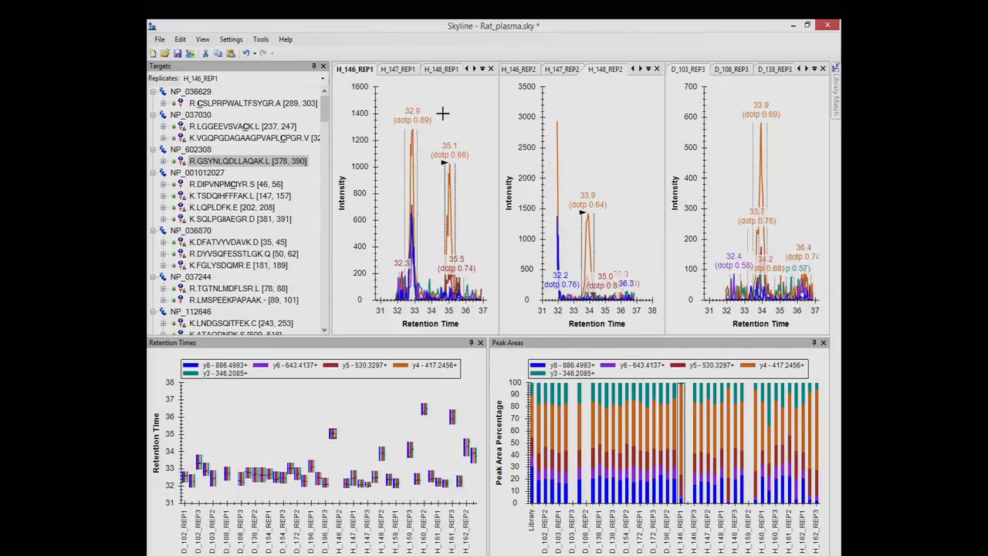
# Move the integration to the truncated peak at about 31.9 minutes in replicates H_148_REP2, H_159_REP3 and H_162_REP2.
pyautogui.click(728, 438)
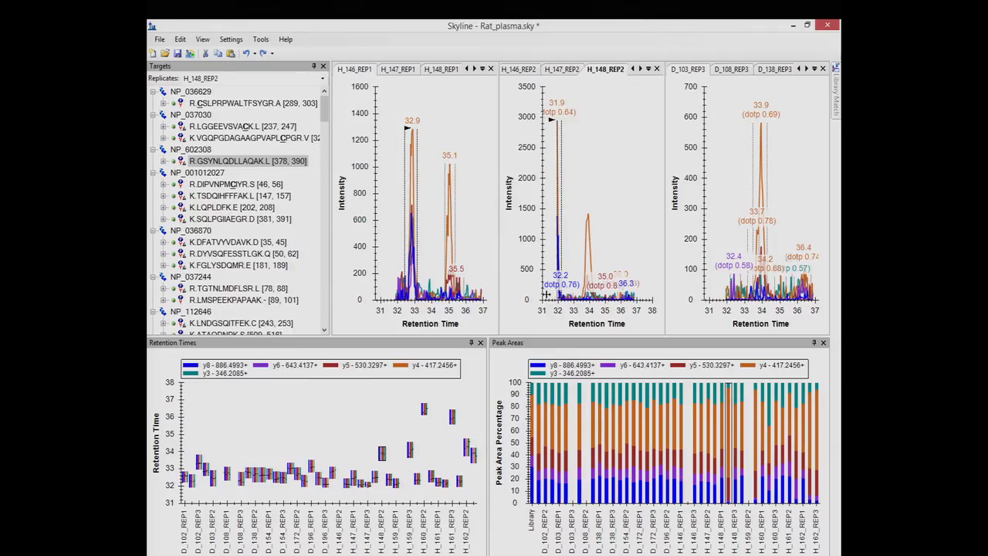
pyautogui.moveTo(547, 294); pyautogui.dragTo(546, 295)
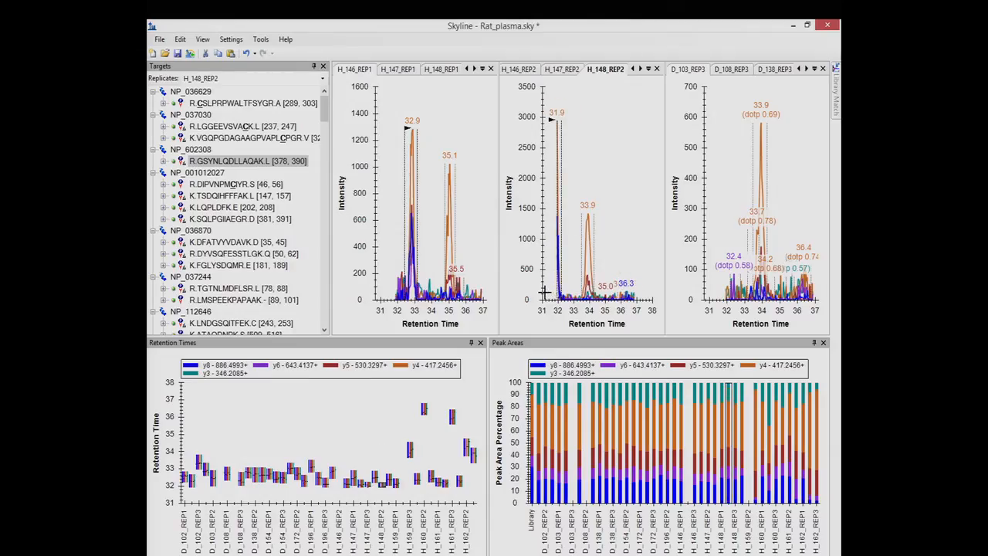
pyautogui.click(754, 463)
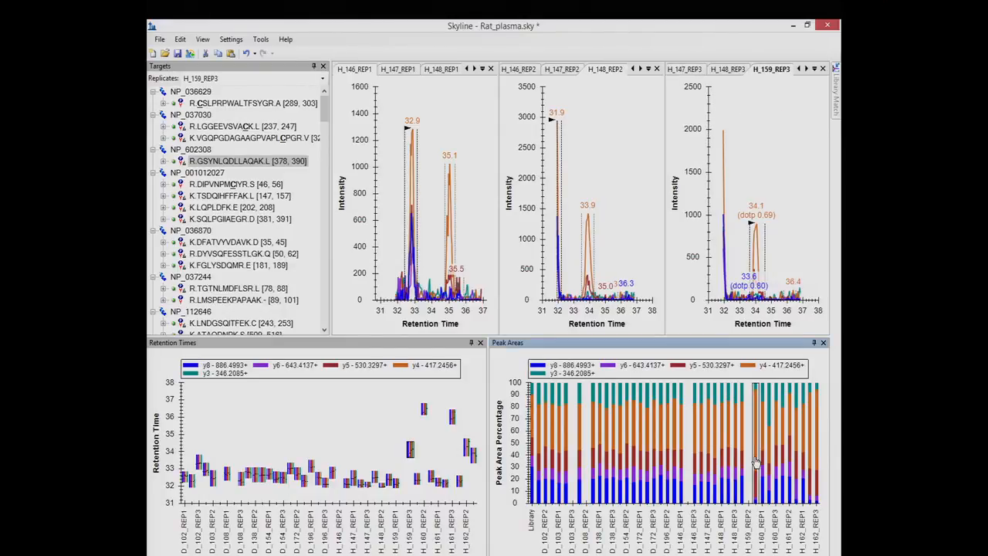
pyautogui.click(725, 298)
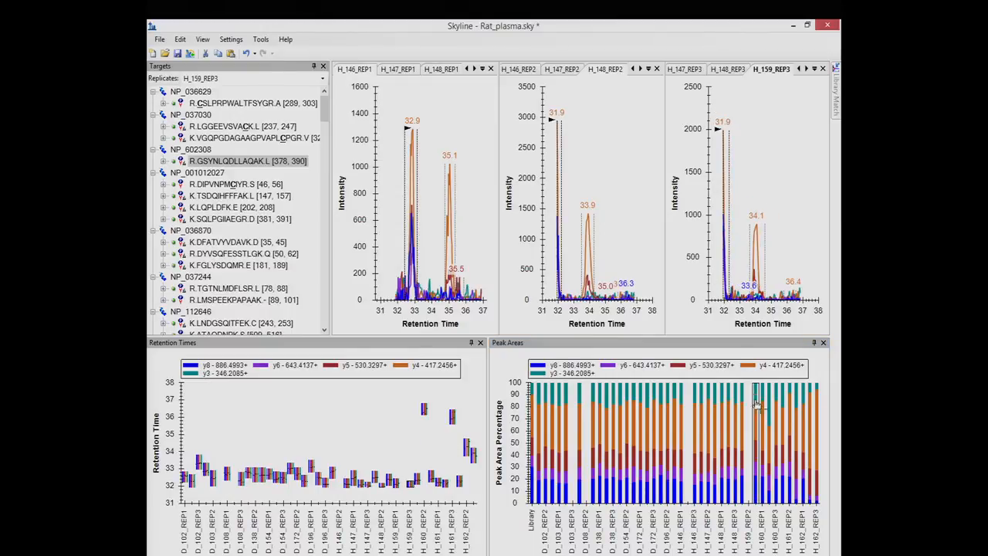
pyautogui.click(809, 447)
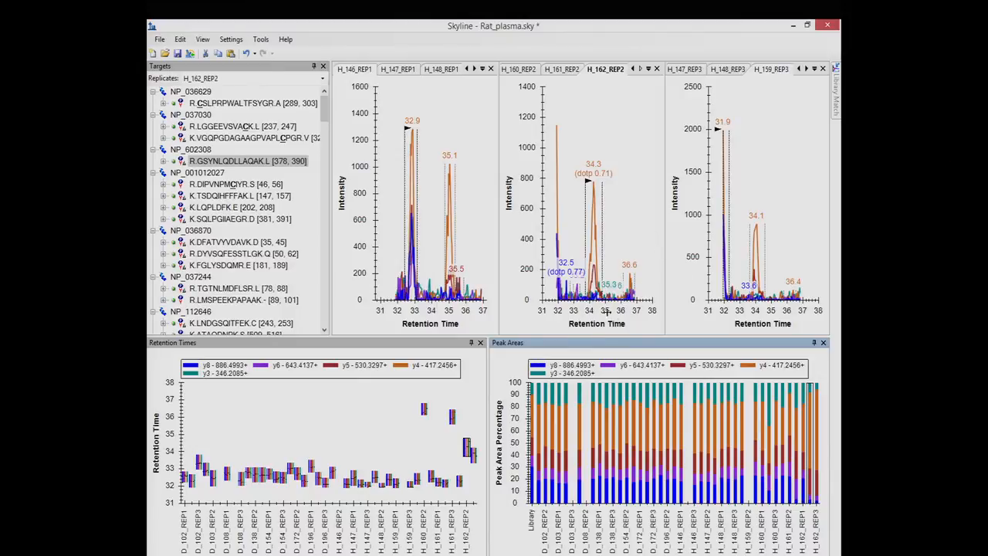
pyautogui.click(561, 307)
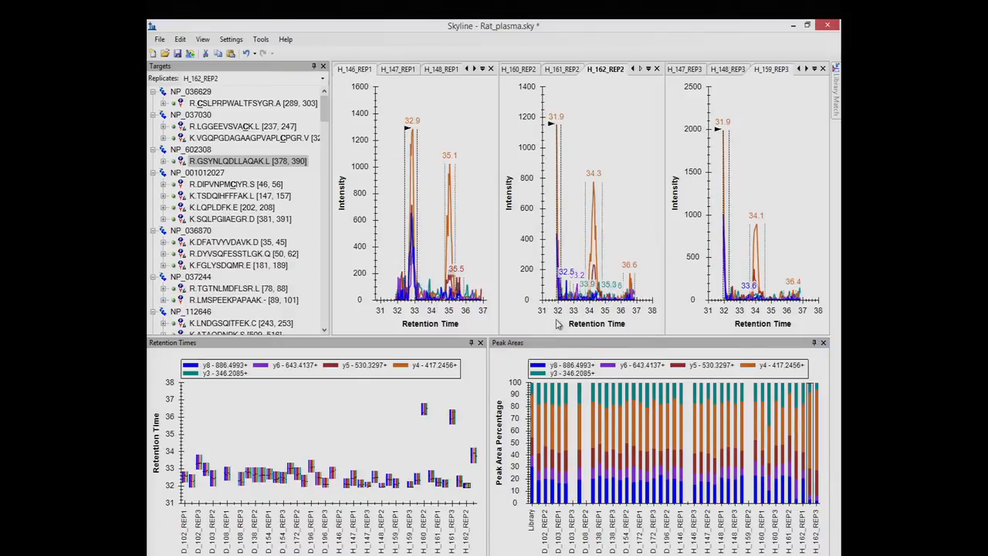
# Remove all transition peaks of R.GSYNLQDLLAQAK.L in replicate H_162_REP3.
pyautogui.click(816, 471)
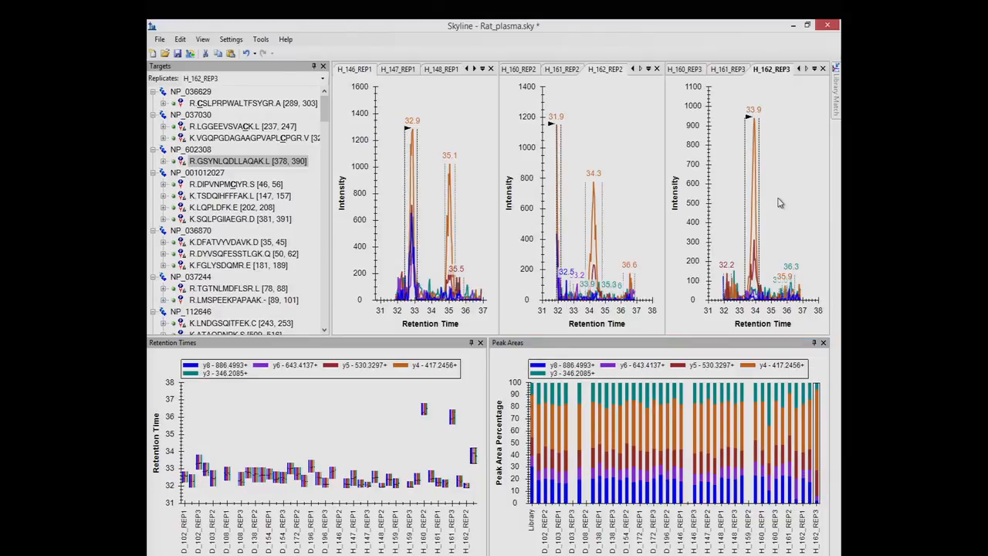
pyautogui.rightClick(737, 198)
pyautogui.moveTo(776, 206)
pyautogui.click(710, 270)
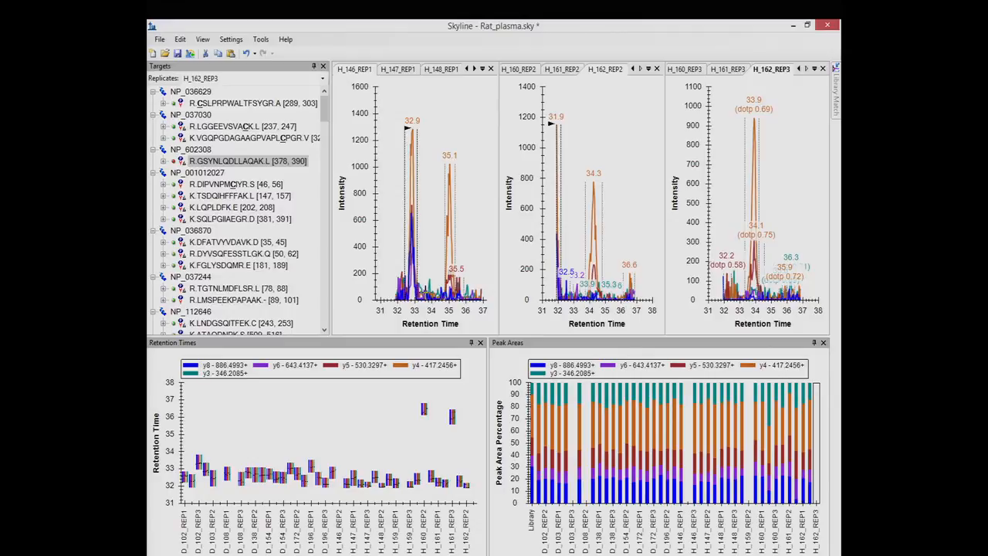
# Integrate the early peak at about 31.9 minutes instead of the late outliers in replicates H_160_REP2 and H_161_REP3.
pyautogui.click(768, 421)
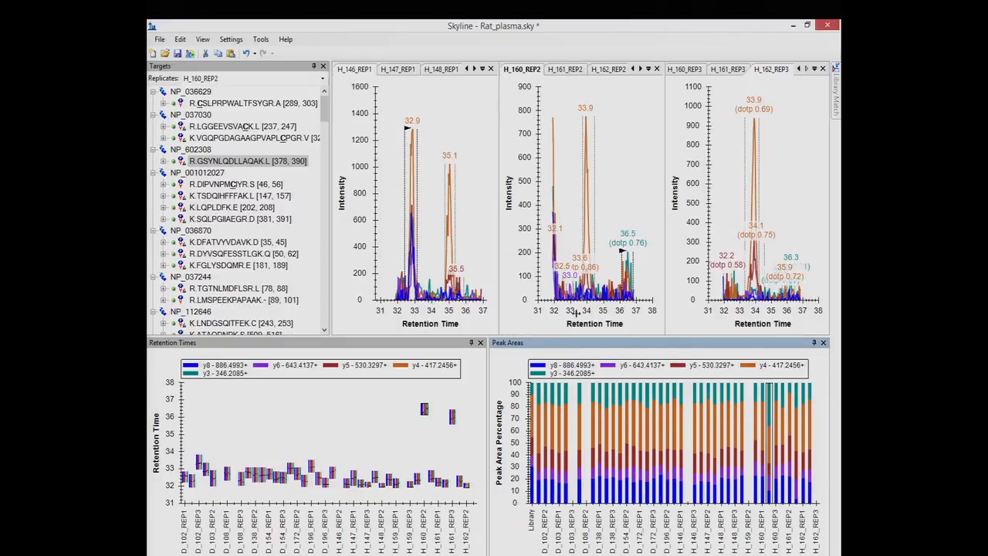
pyautogui.click(556, 305)
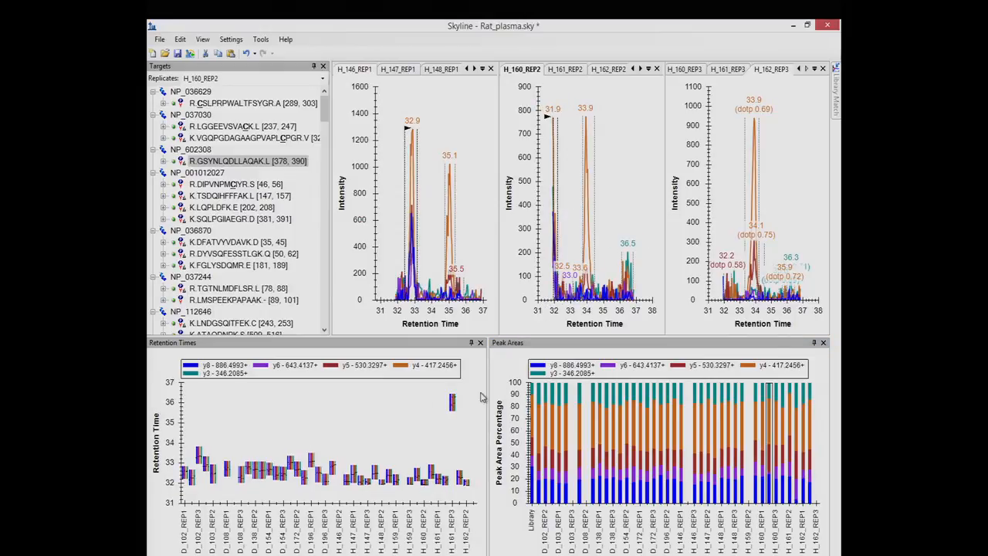
pyautogui.click(452, 402)
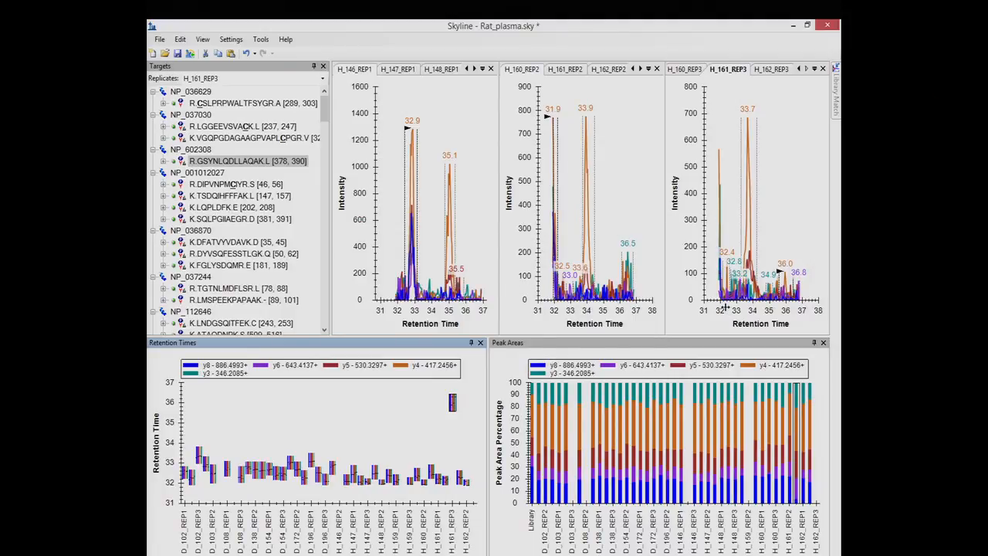
pyautogui.moveTo(722, 307); pyautogui.dragTo(728, 309)
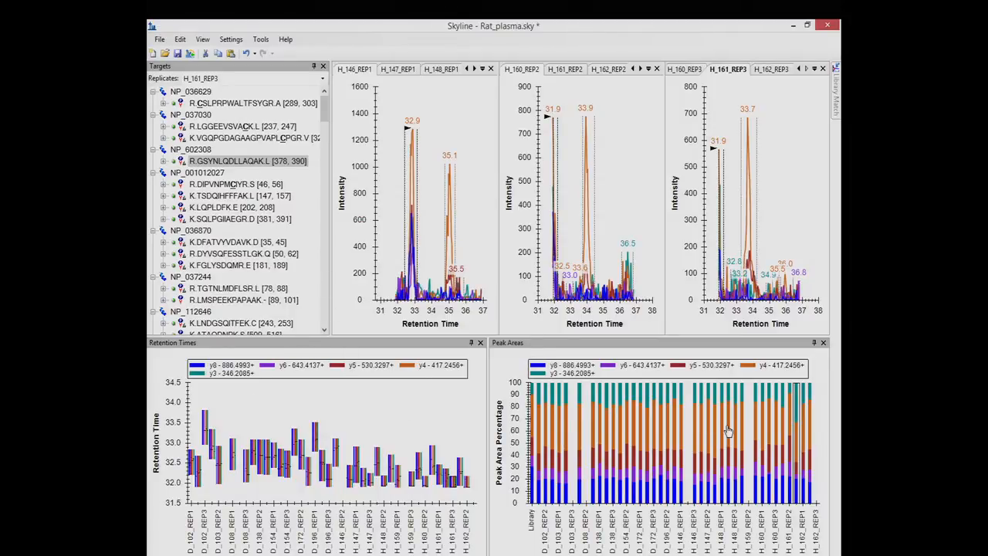
# Compare peptides K.VGQPGDAGAAGPVAPLCPGR.V and R.GSYNLQDLLAQAK.L, and delete peptide R.DIPVNPMCYR.S from protein NP_001012027.
pyautogui.click(287, 138)
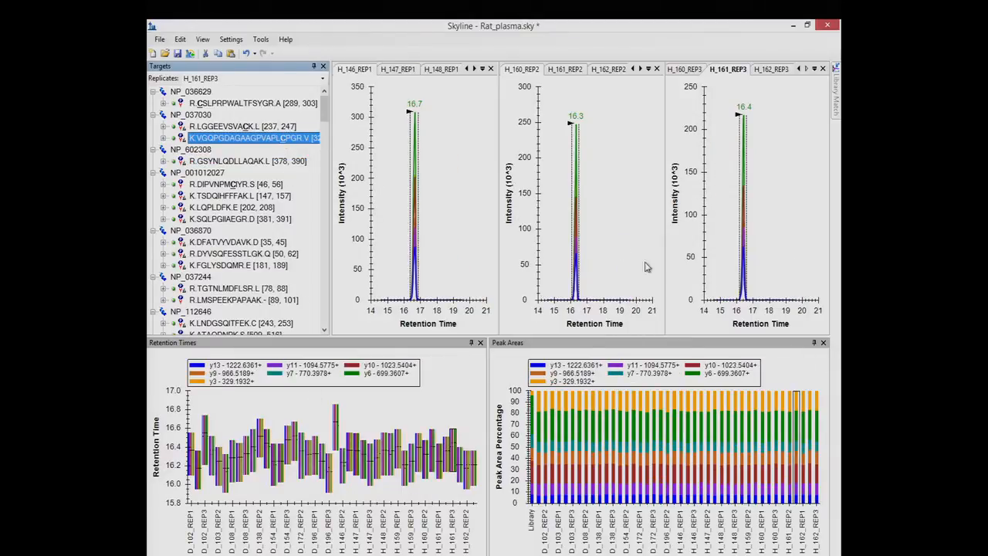
pyautogui.click(219, 161)
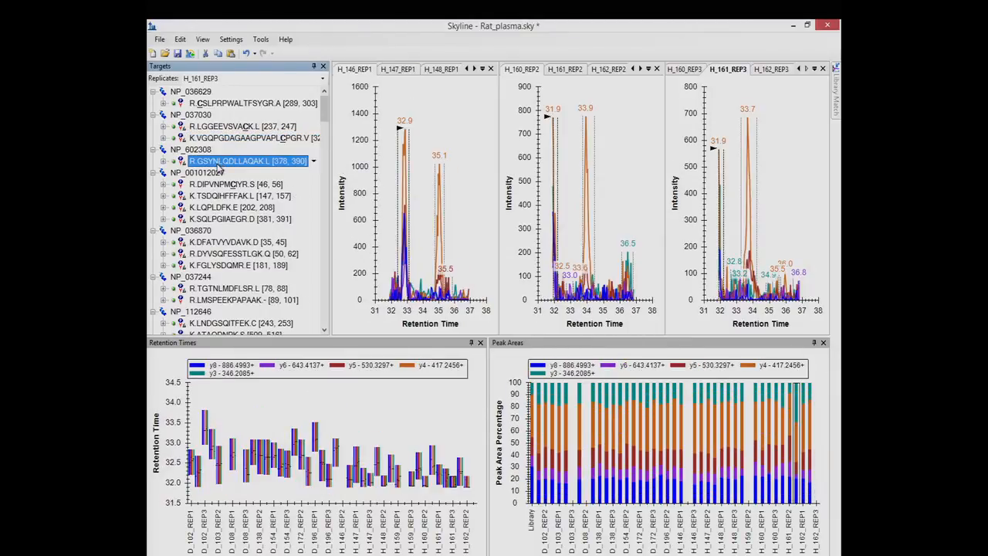
pyautogui.click(217, 185)
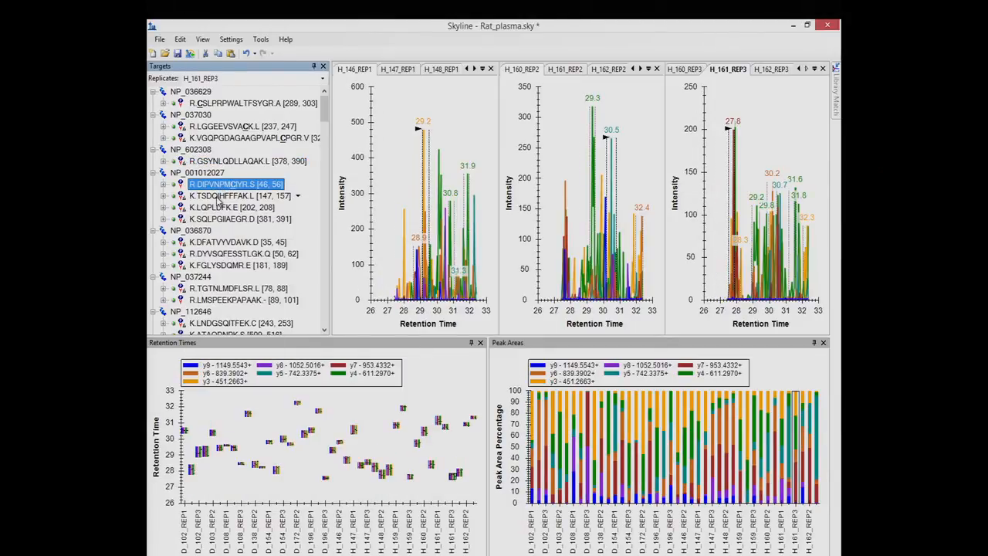
pyautogui.moveTo(219, 199)
pyautogui.press('Delete')
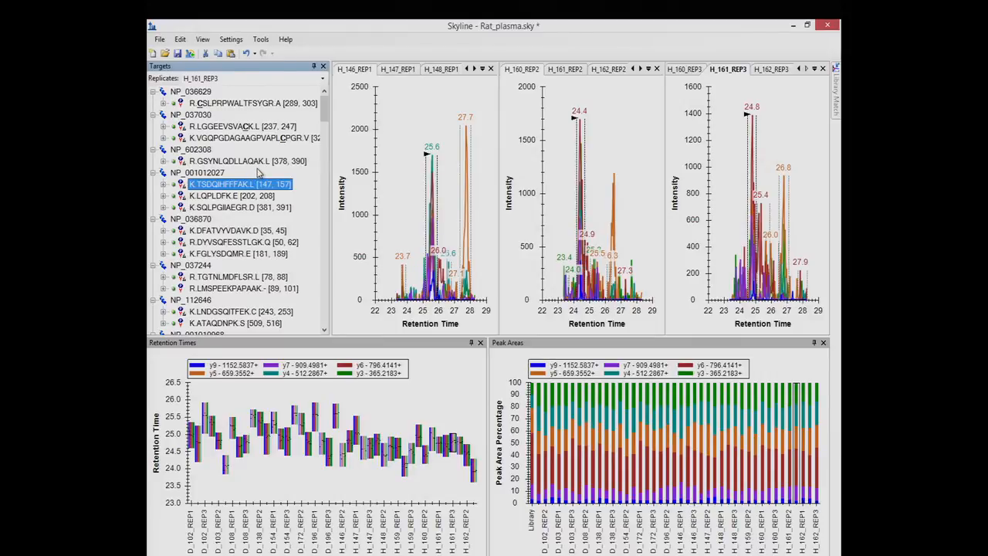
# Show peptide K.LQPLDFK.E of NP_001012027 and auto-zoom all chromatograms to the best peak.
pyautogui.click(243, 196)
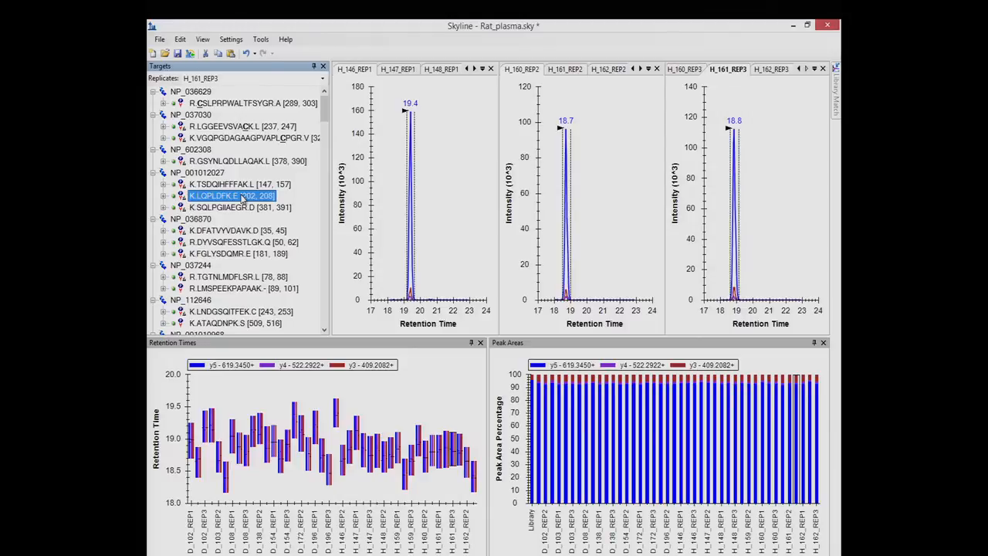
pyautogui.moveTo(241, 213)
pyautogui.press('F11')
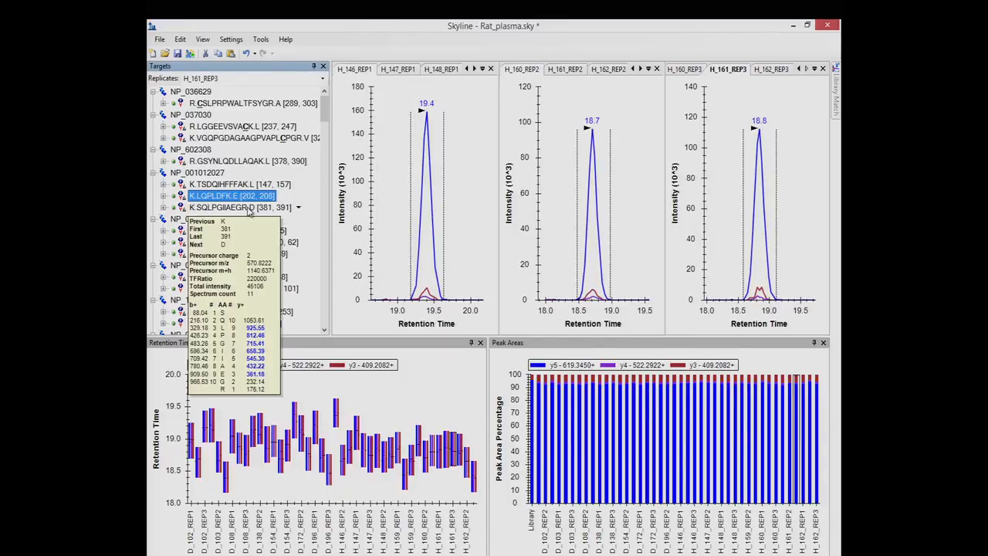
# Examine the chromatograms, retention times and peak areas of the standard peptides AFGLSSPR, VVLSGSDATLAYSAFK and HLNGFSVPR in list S.
pyautogui.moveTo(323, 105); pyautogui.dragTo(325, 314)
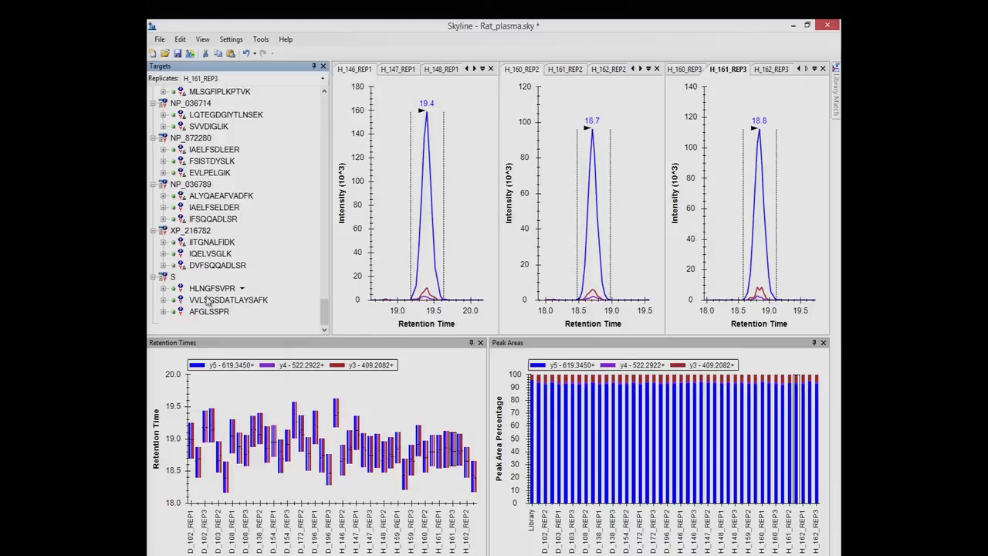
pyautogui.moveTo(201, 315)
pyautogui.moveTo(227, 297)
pyautogui.moveTo(203, 291)
pyautogui.click(207, 313)
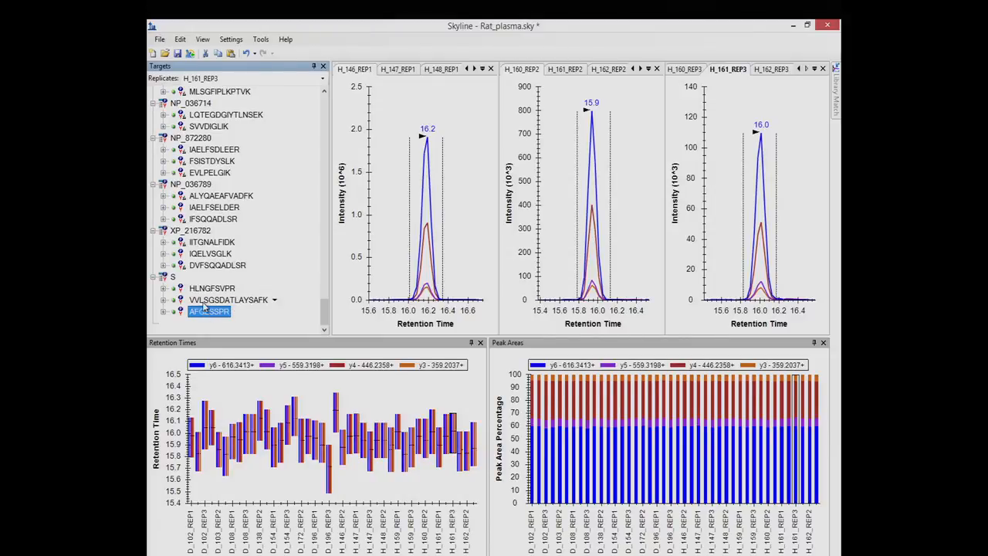
pyautogui.moveTo(203, 302)
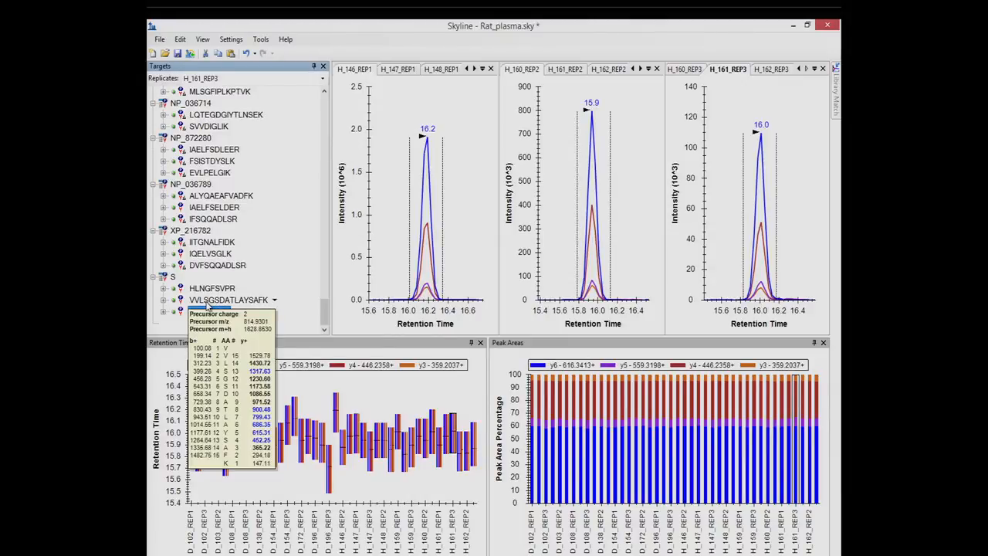
pyautogui.click(207, 303)
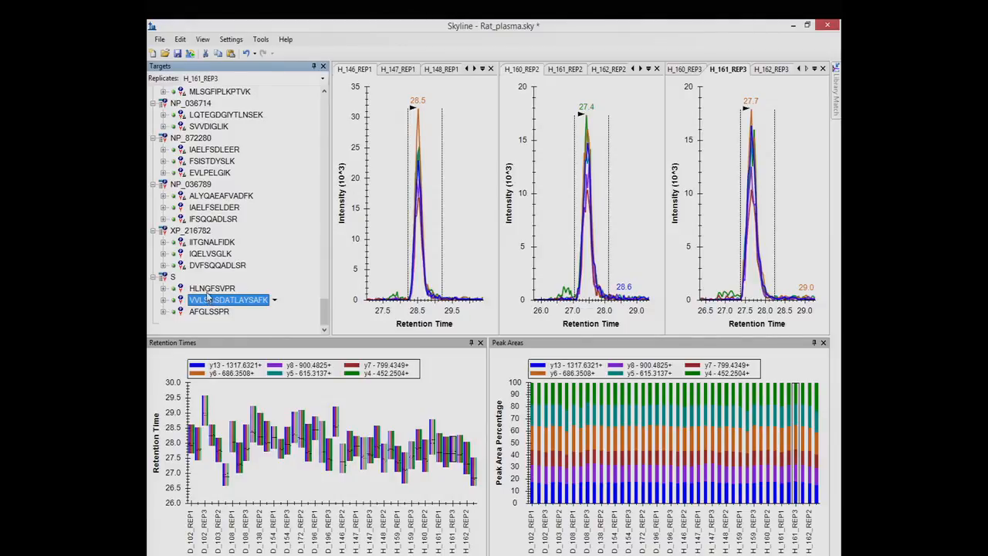
pyautogui.click(209, 289)
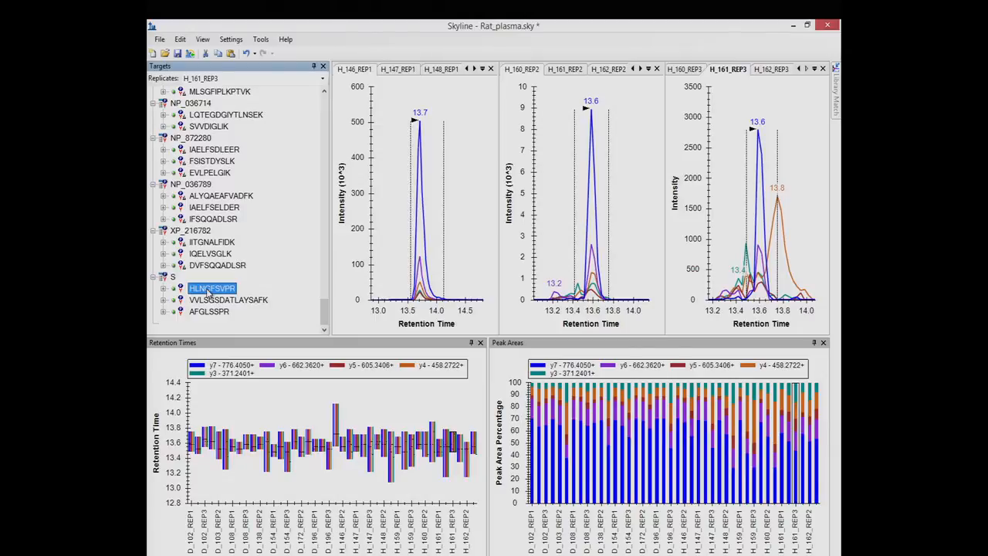
pyautogui.moveTo(209, 305)
# Order the replicates in the peak areas graph by acquired time and set its normalization to None.
pyautogui.rightClick(503, 357)
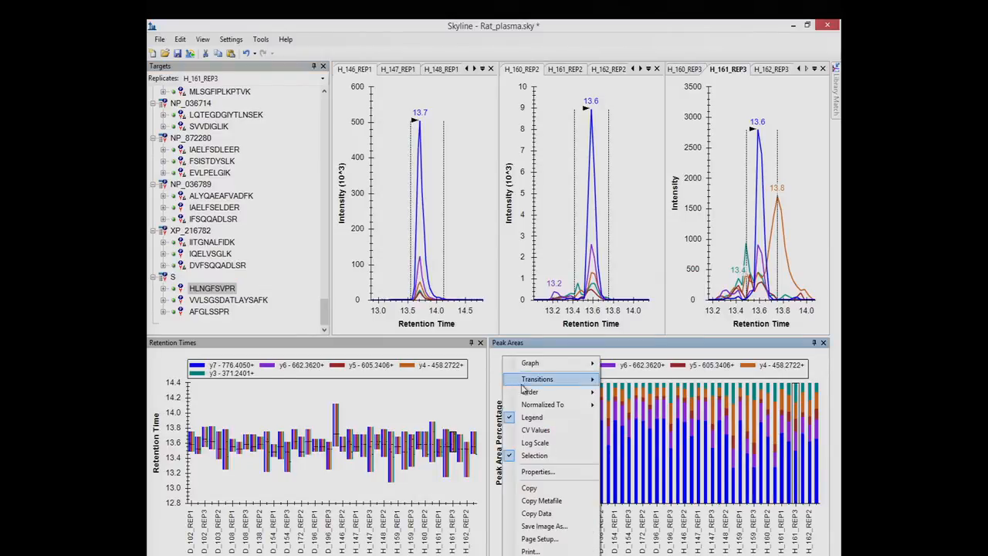
pyautogui.moveTo(537, 393)
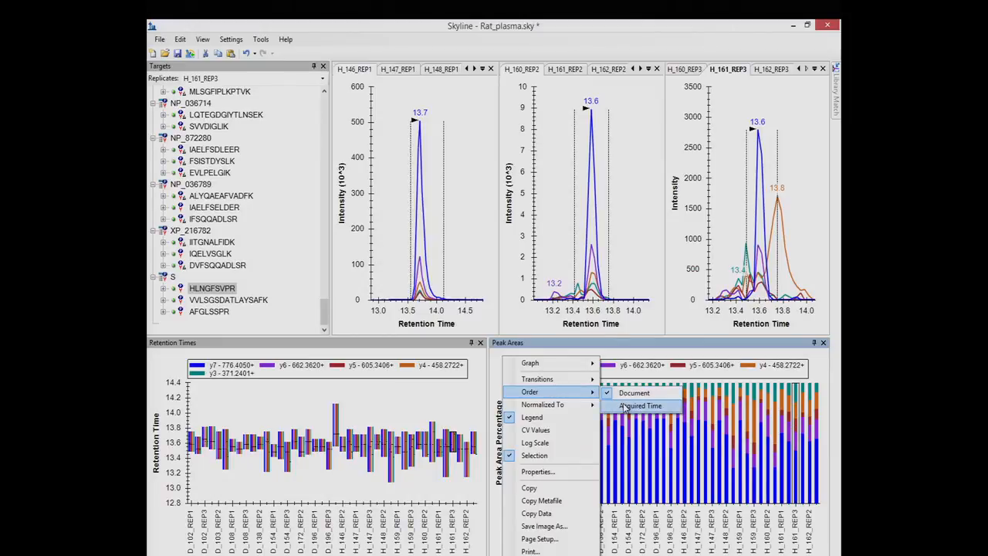
pyautogui.click(625, 406)
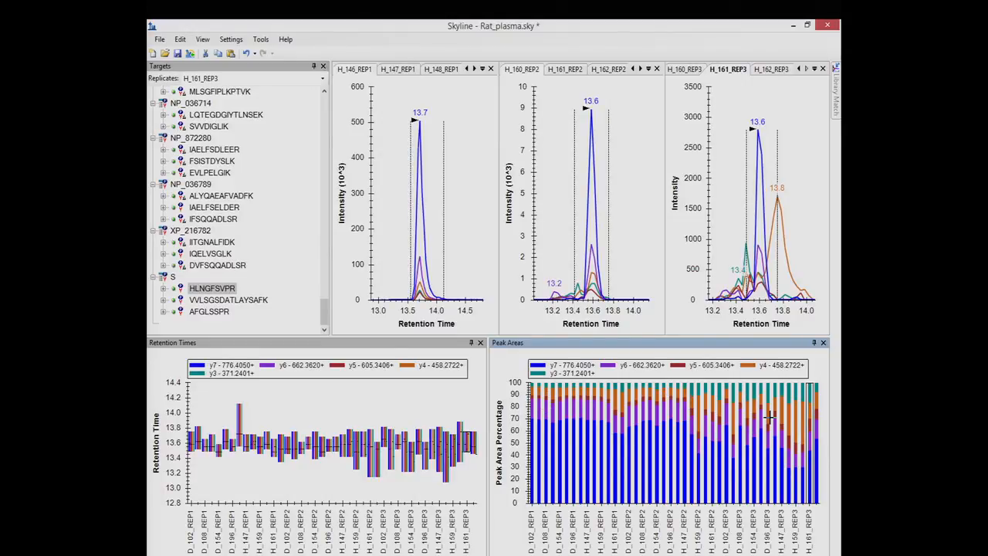
pyautogui.rightClick(705, 384)
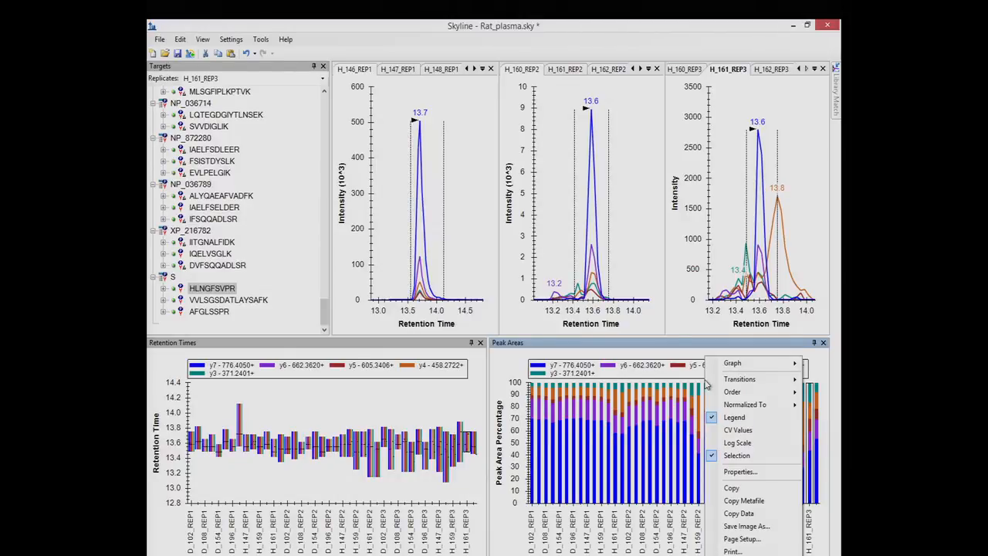
pyautogui.moveTo(724, 403)
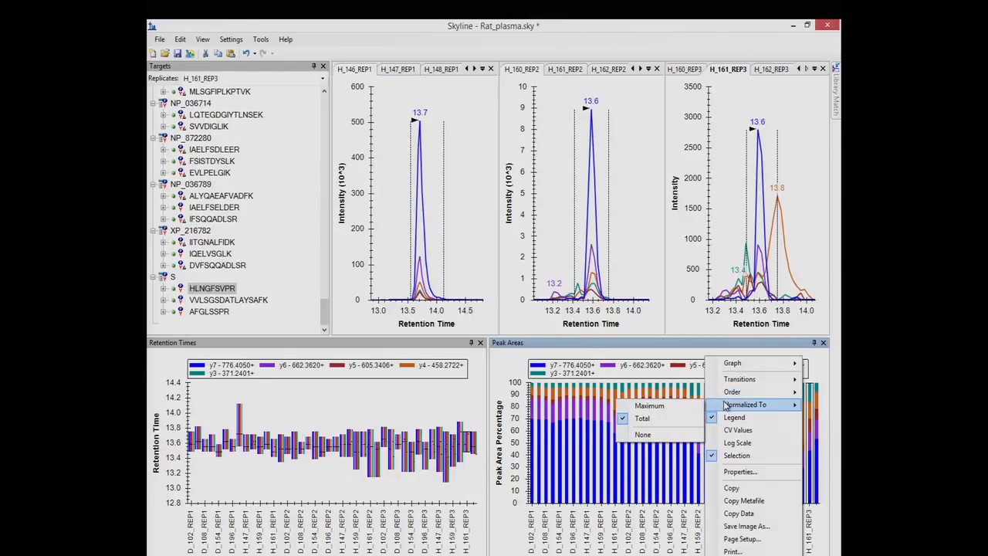
pyautogui.click(675, 437)
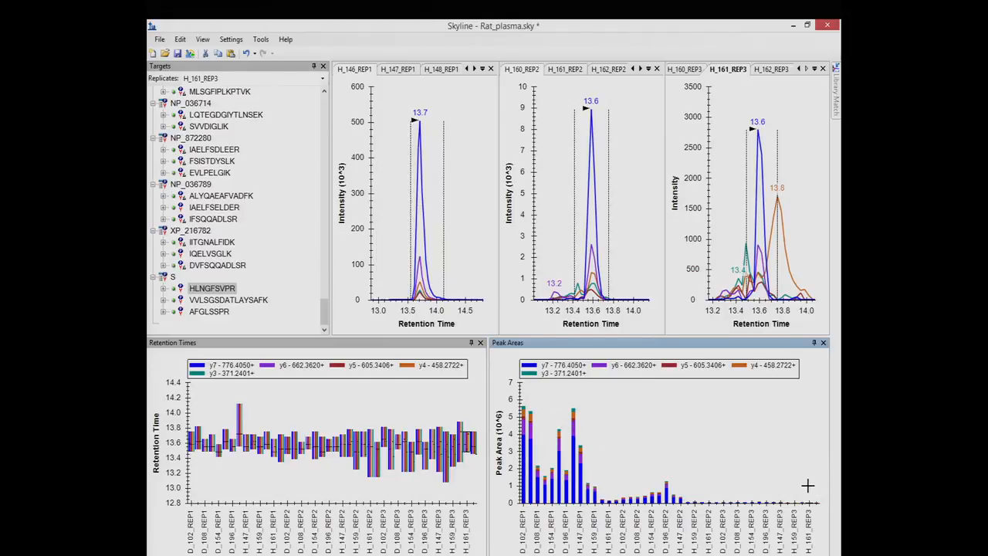
# Try the log scale on the peak areas graph and return it to the linear scale.
pyautogui.rightClick(653, 405)
pyautogui.moveTo(679, 398)
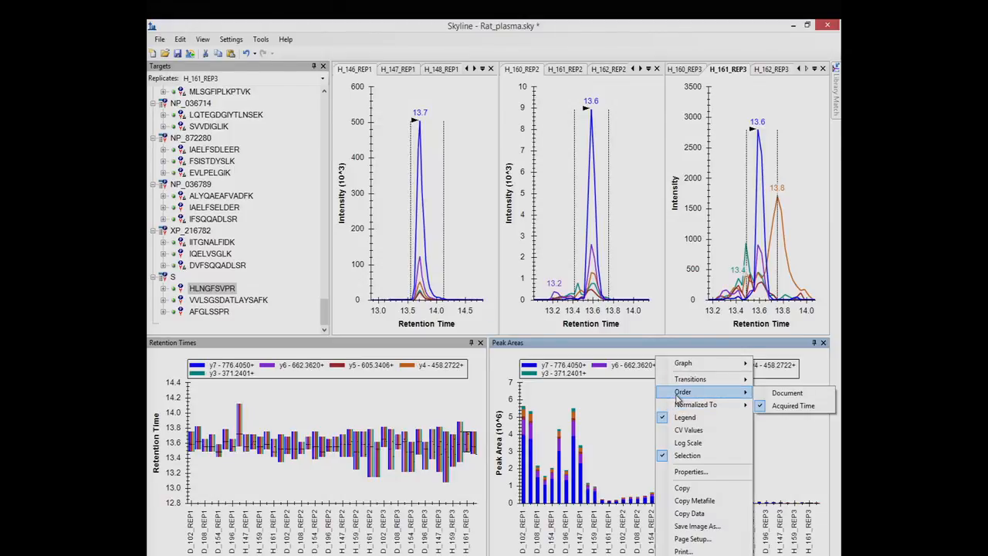
pyautogui.click(687, 442)
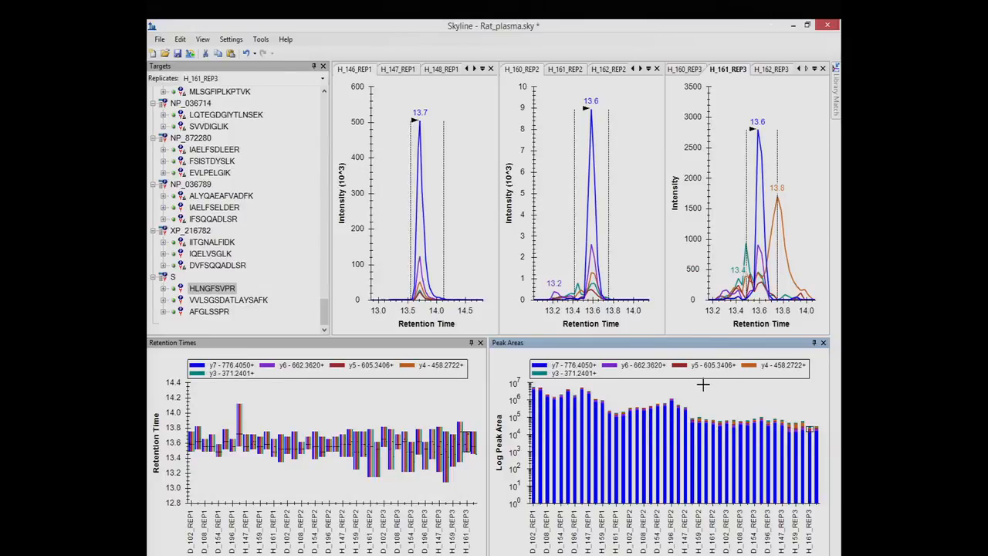
pyautogui.rightClick(617, 392)
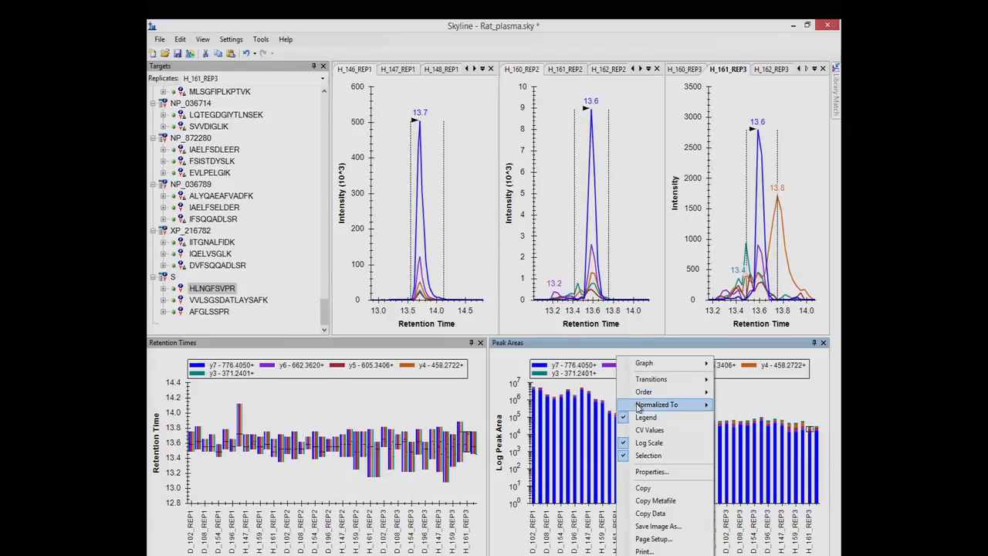
pyautogui.click(646, 442)
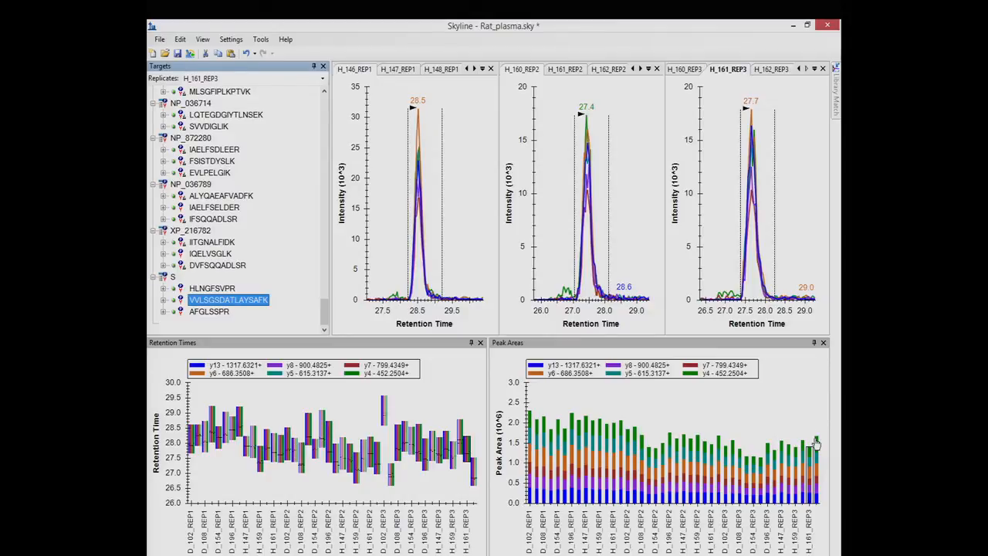
# Show peptide VVLSGSDATLAYSAFK and order its replicate graphs by document order.
pyautogui.click(224, 292)
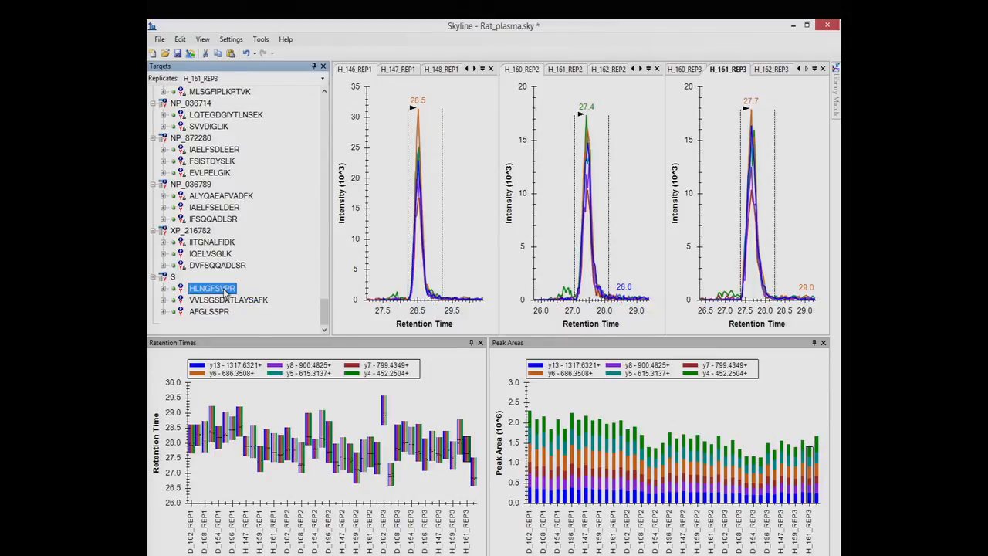
pyautogui.click(226, 302)
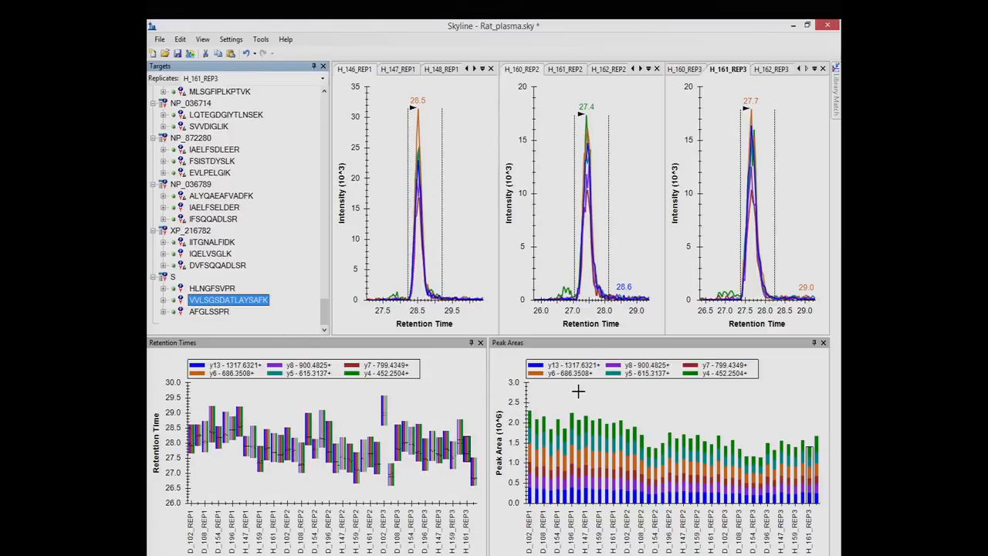
pyautogui.rightClick(579, 393)
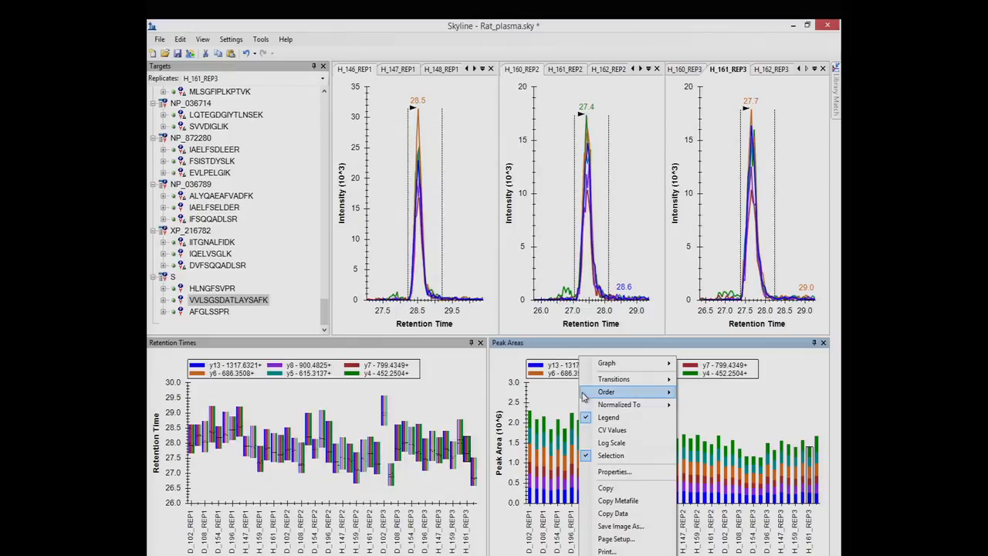
pyautogui.moveTo(638, 398)
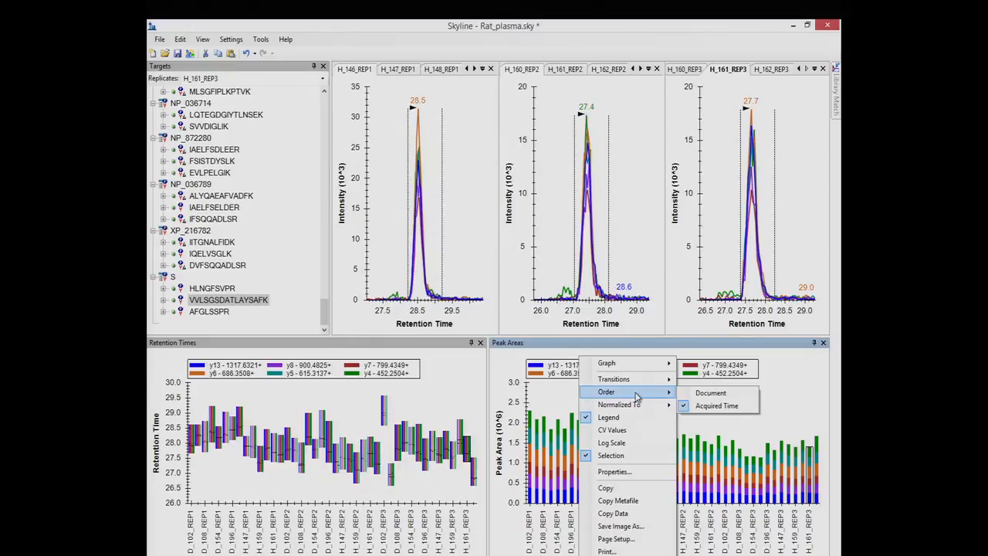
pyautogui.click(699, 395)
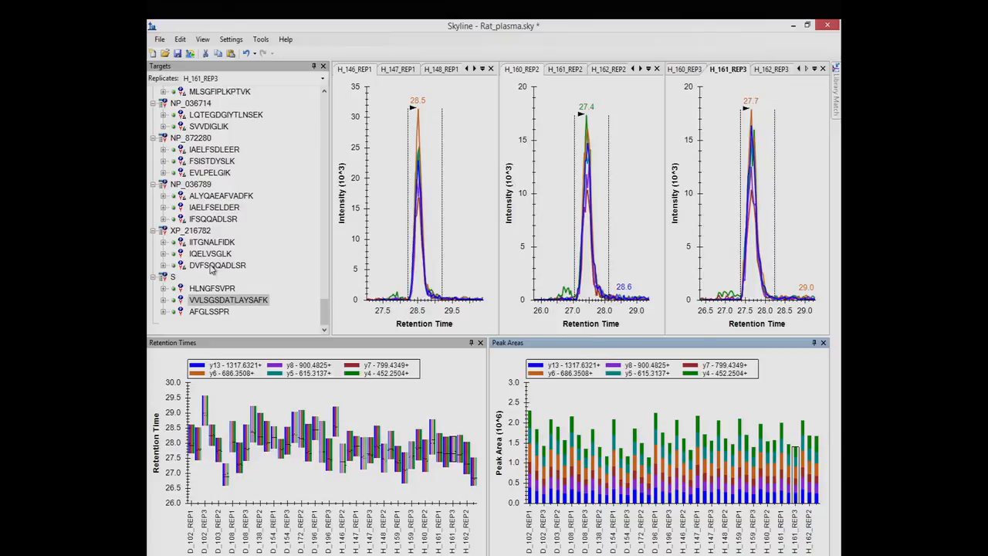
# Examine the replicate peak areas of the three XP_216782 peptides and of IFSQQADLSR and IAELFSELDER in NP_036789.
pyautogui.click(210, 266)
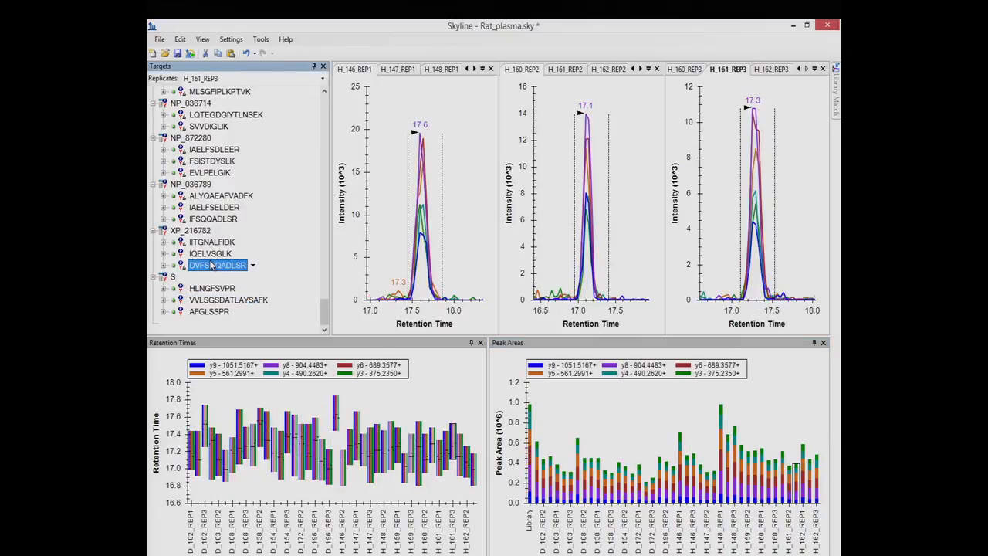
pyautogui.click(211, 254)
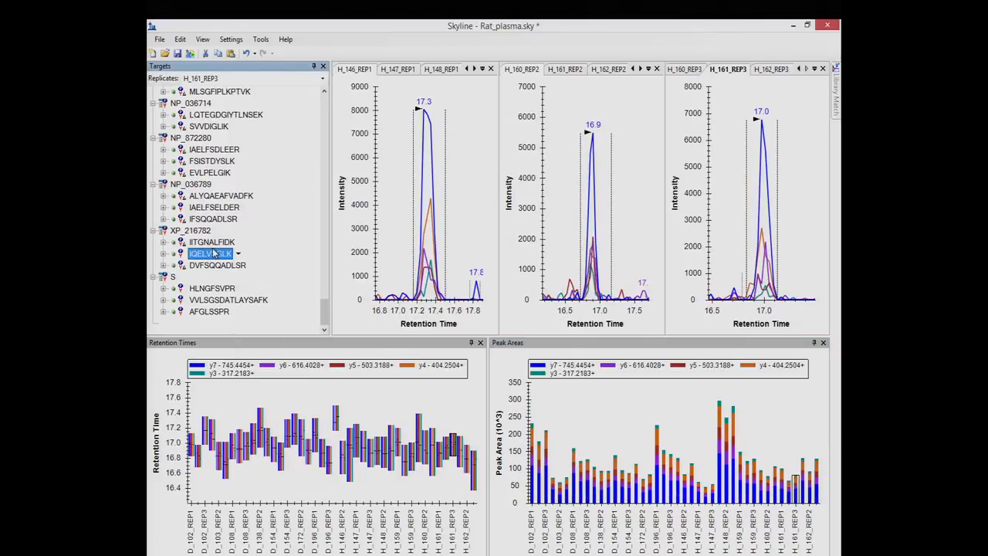
pyautogui.click(212, 242)
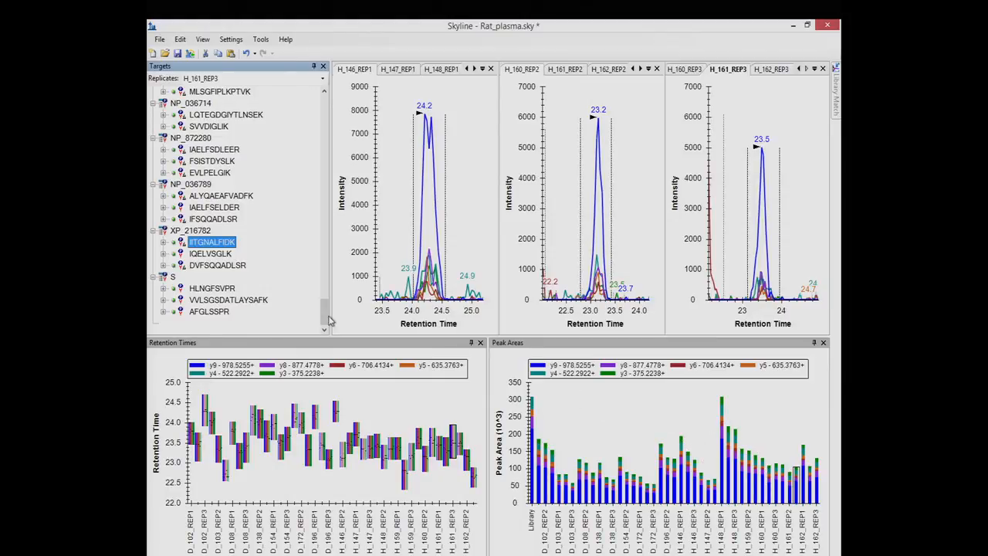
pyautogui.click(207, 220)
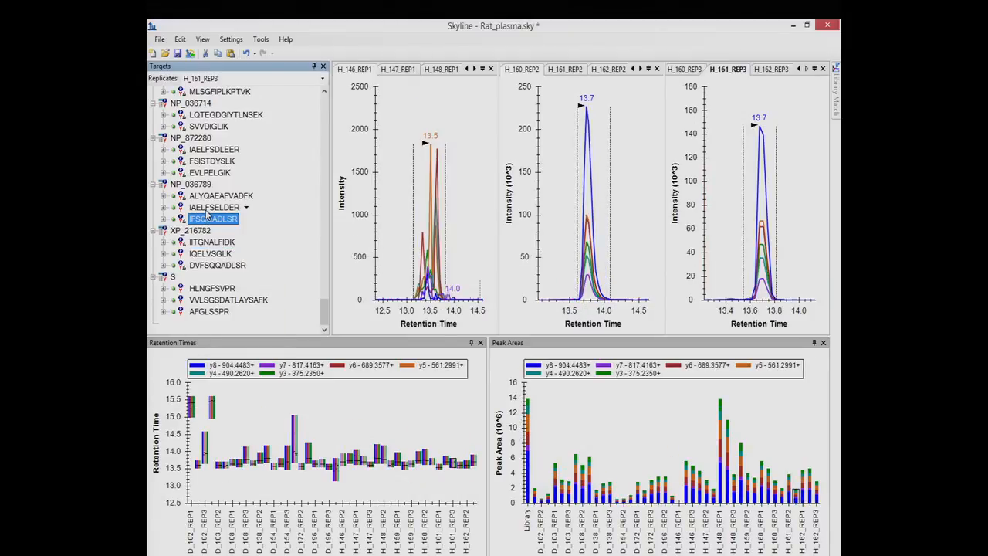
pyautogui.click(205, 212)
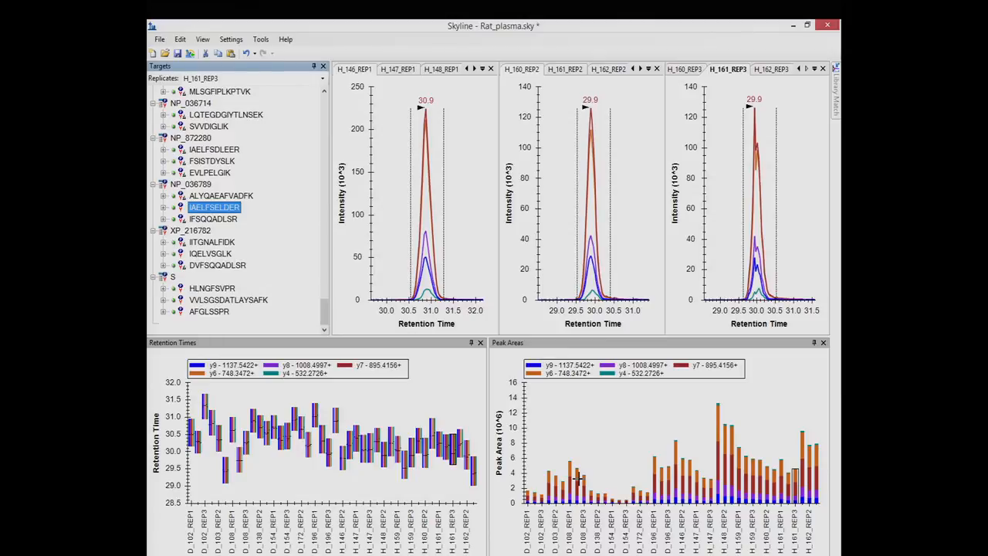
# Compare the standard peptides VVLSGSDATLAYSAFK and AFGLSSPR, and order the replicates by acquired time.
pyautogui.click(234, 302)
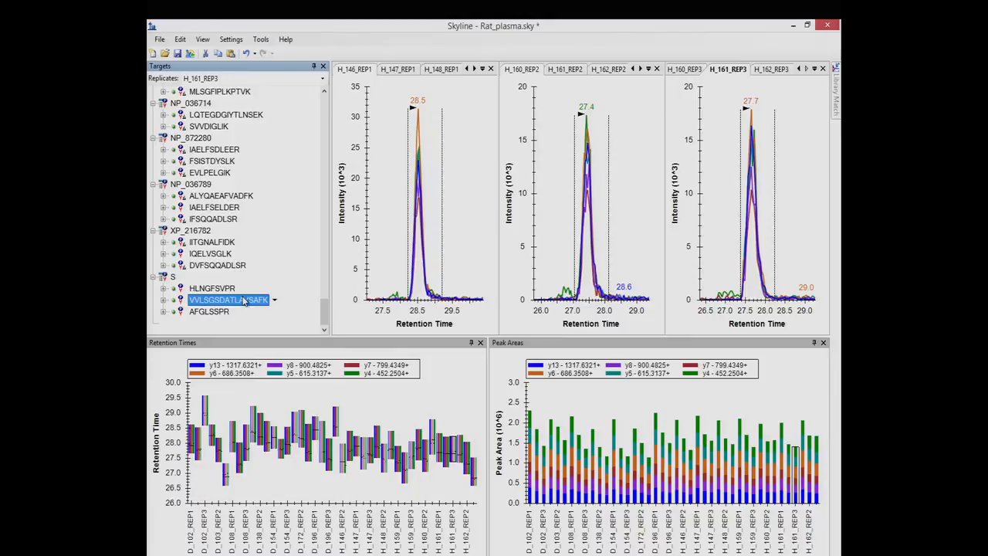
pyautogui.moveTo(244, 301)
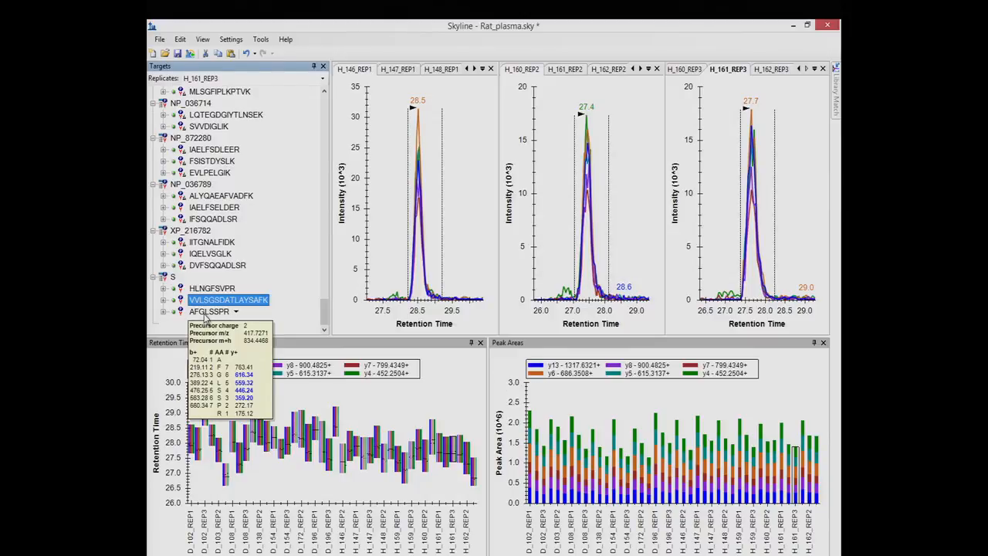
pyautogui.moveTo(205, 317)
pyautogui.click(208, 312)
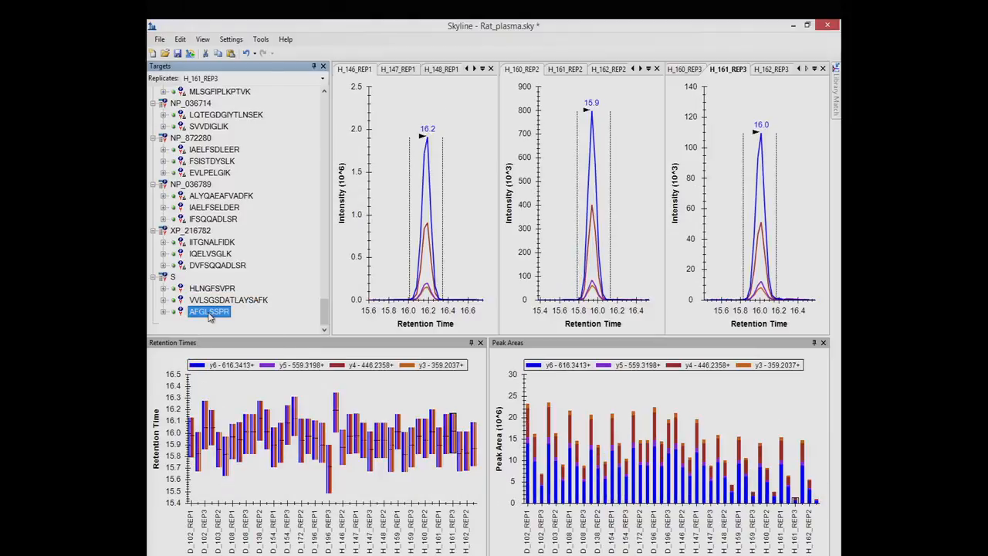
pyautogui.rightClick(626, 393)
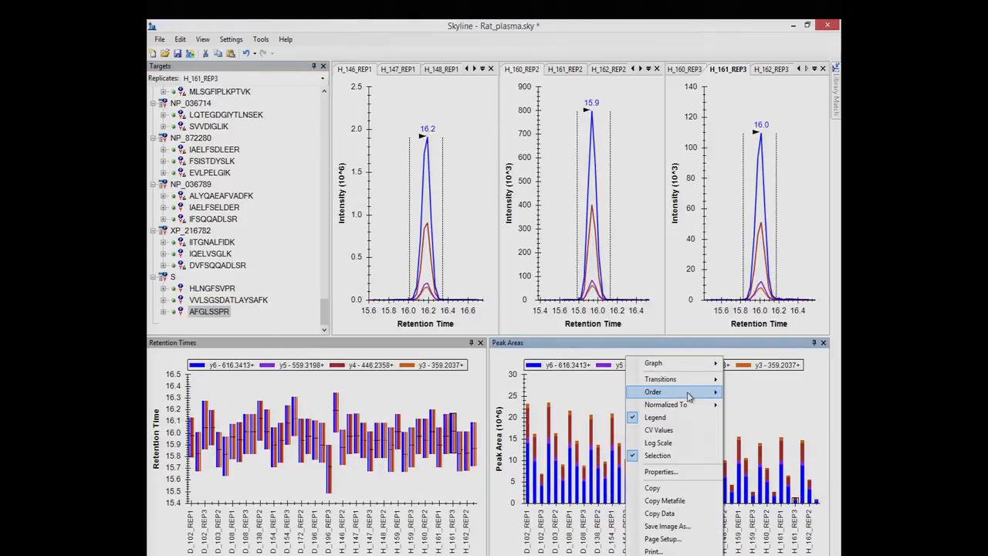
pyautogui.moveTo(691, 395)
pyautogui.click(752, 407)
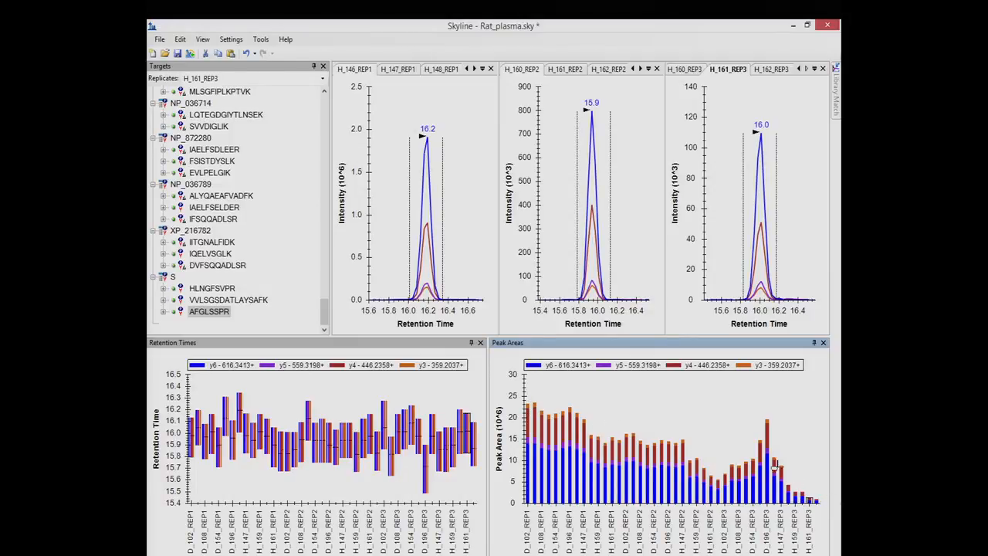
# Set the standard type of peptide VVLSGSDATLAYSAFK to Global Standard.
pyautogui.click(223, 301)
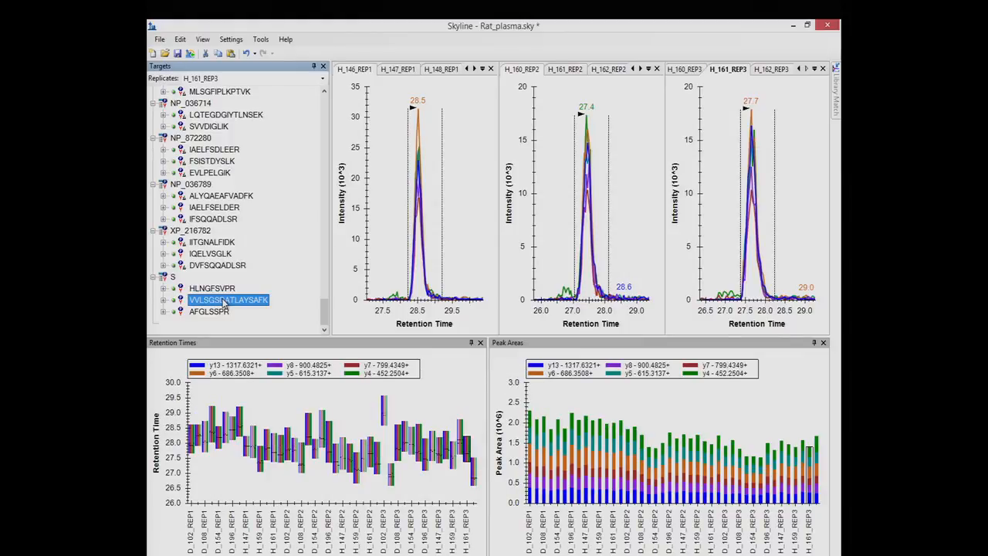
pyautogui.rightClick(226, 303)
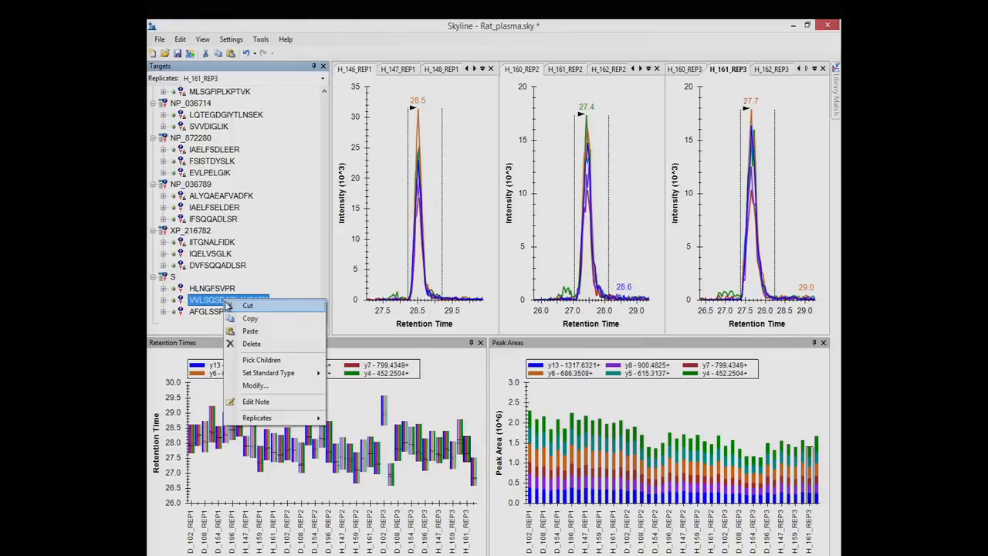
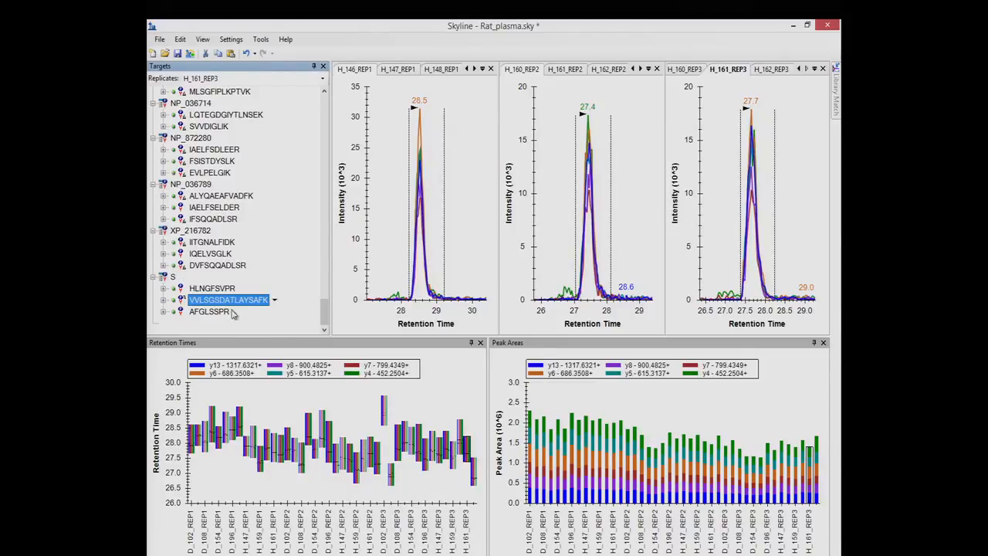
pyautogui.moveTo(256, 302)
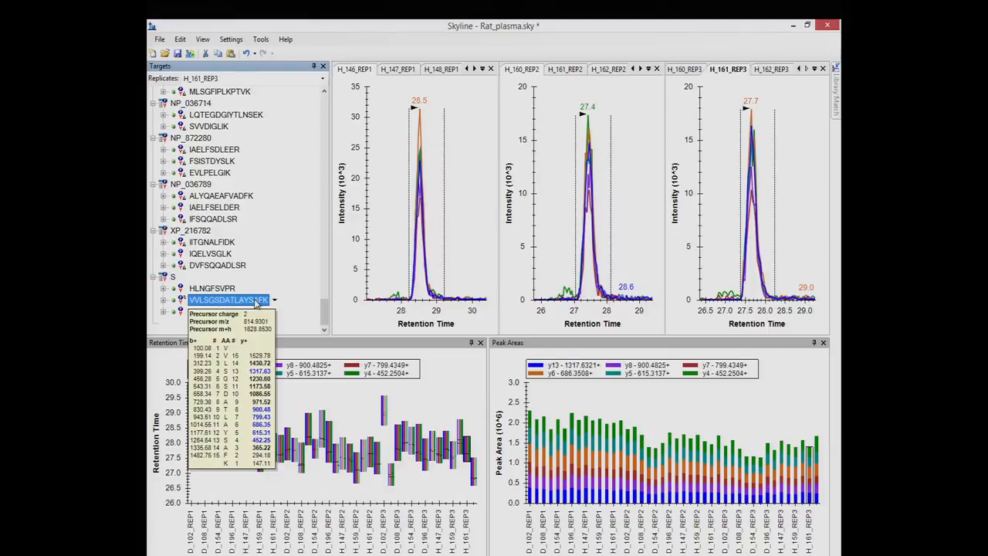
pyautogui.moveTo(227, 273)
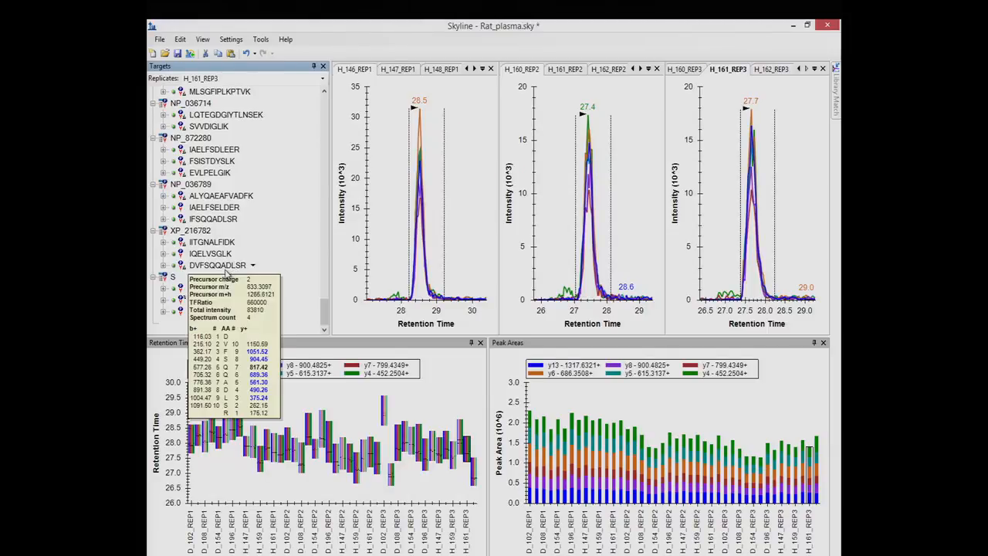
# Expand peptide DVFSQQADLSR, display its ratios to Global Standards, and widen the Targets view so the ratios are readable.
pyautogui.click(227, 267)
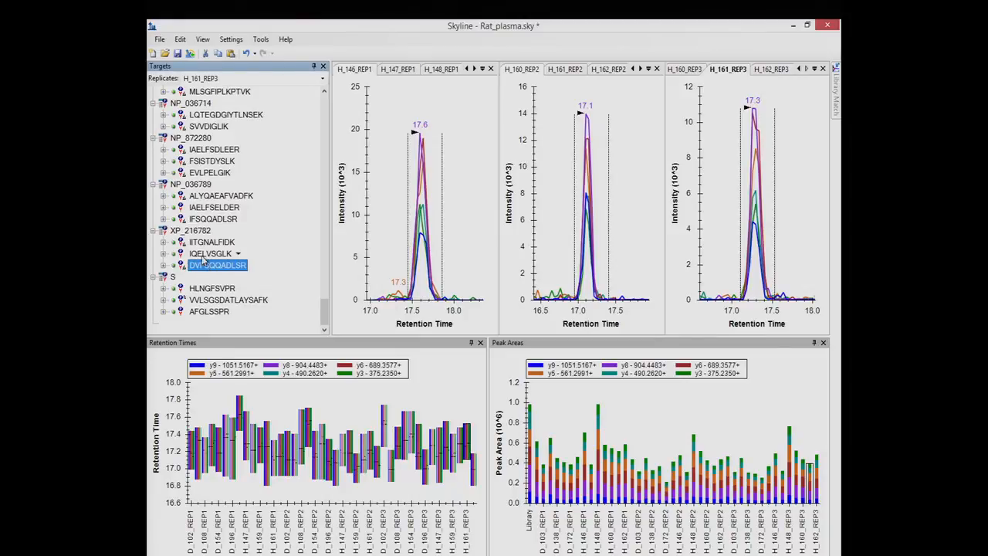
pyautogui.click(163, 267)
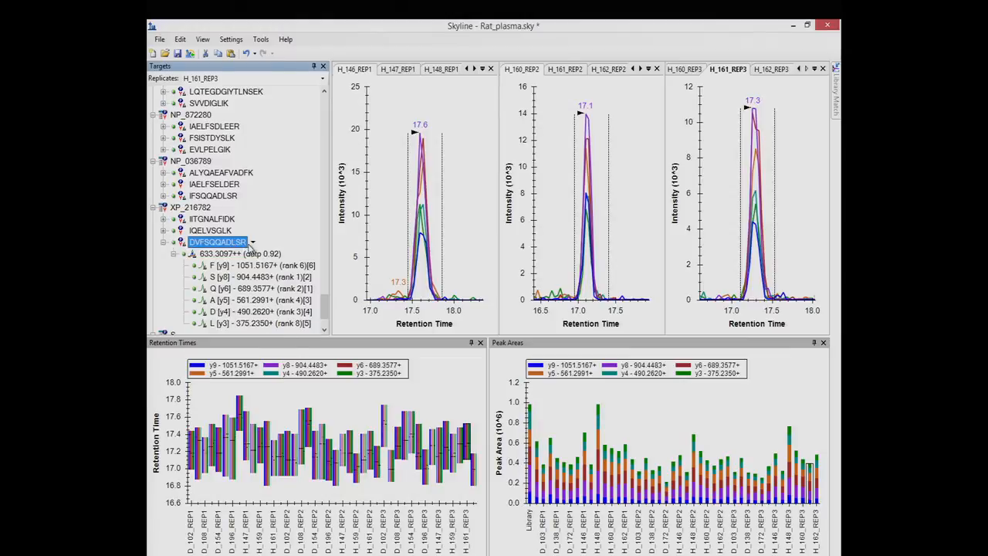
pyautogui.rightClick(271, 233)
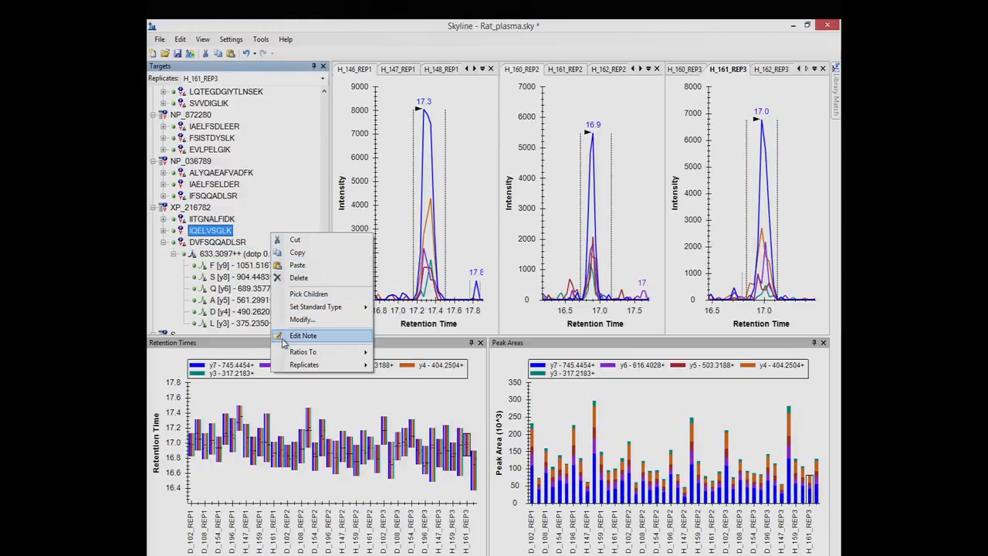
pyautogui.click(226, 244)
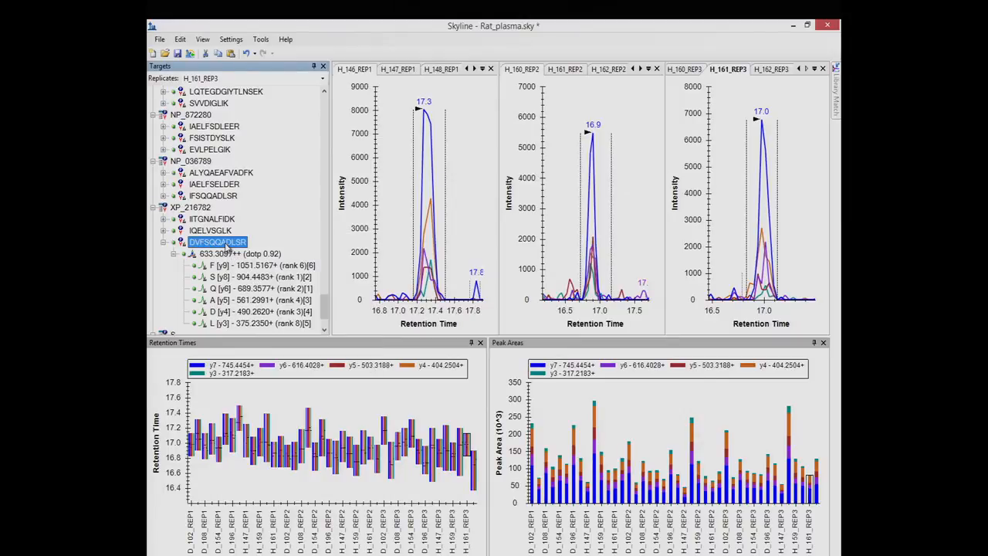
pyautogui.rightClick(228, 246)
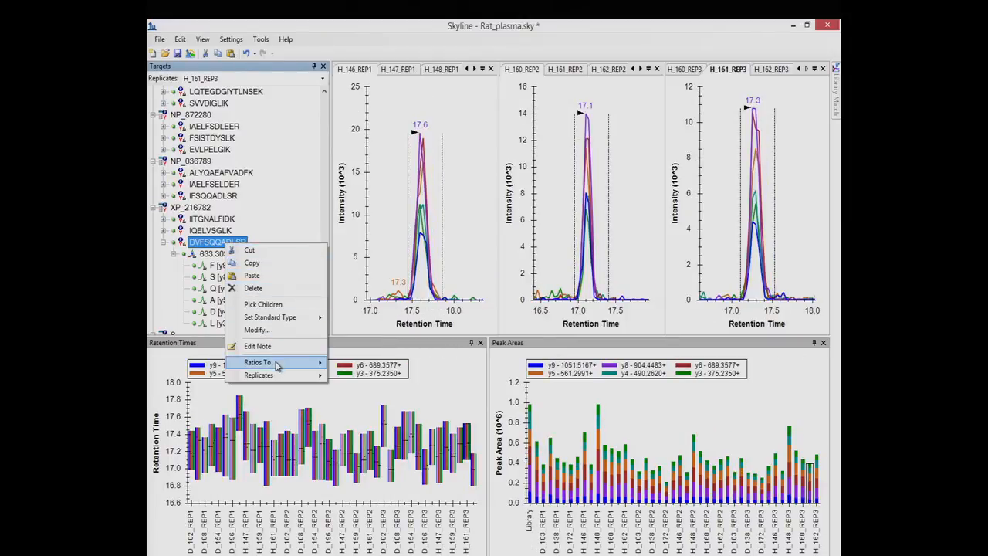
pyautogui.moveTo(276, 364)
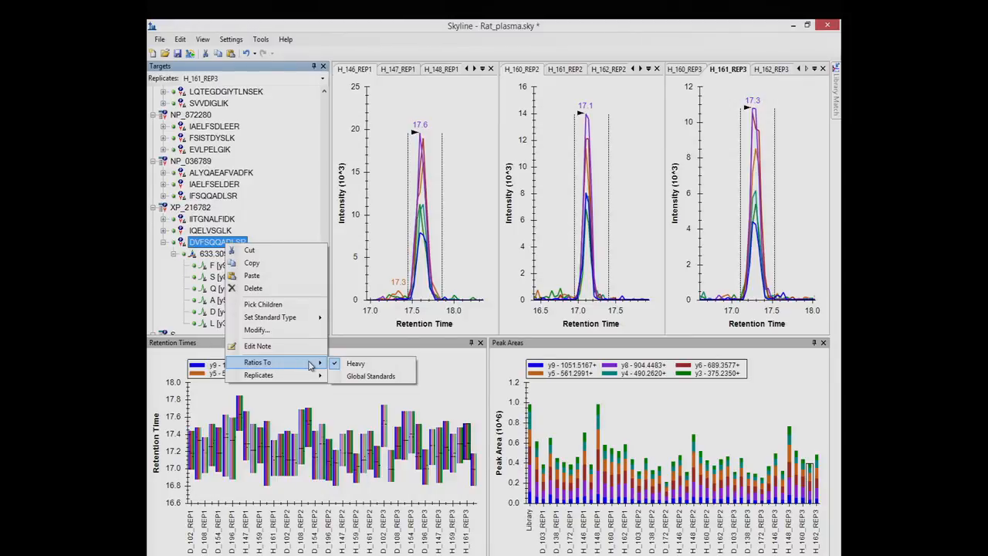
pyautogui.click(368, 379)
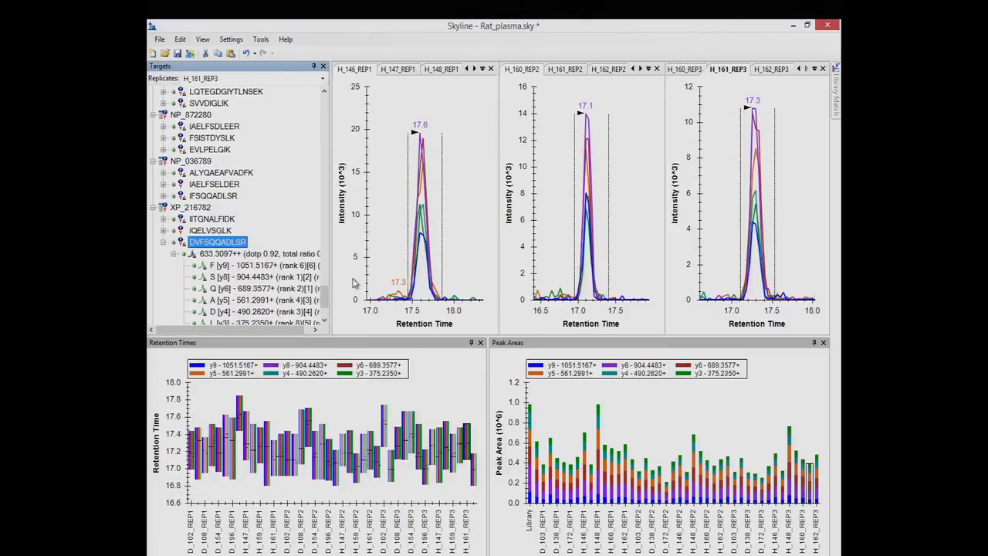
pyautogui.moveTo(335, 270); pyautogui.dragTo(386, 272)
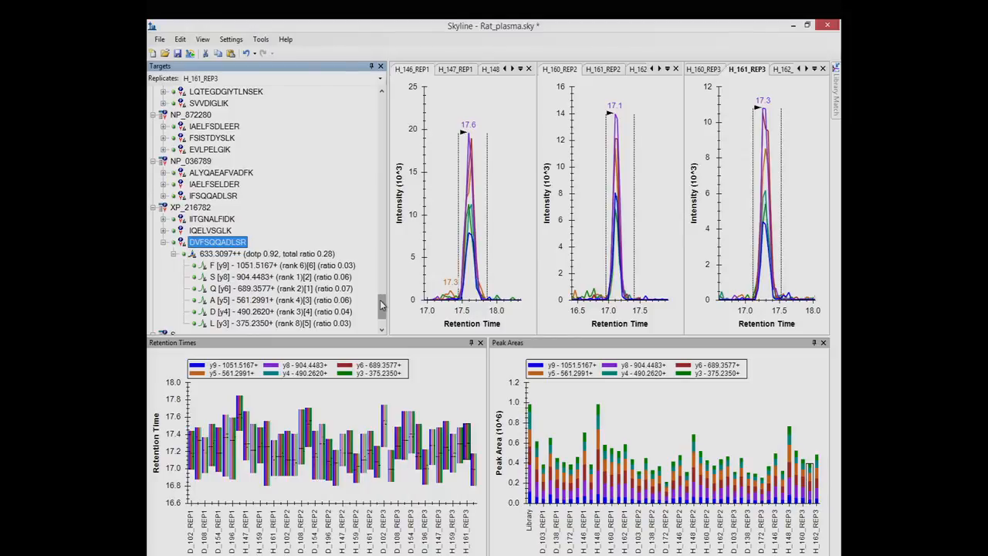
# Examine the ratios of IQELVSGLK and DVFSQQADLSR to the global standard, comparing replicates H_146_REP1, H_147_REP1 and H_160_REP2.
pyautogui.moveTo(313, 258)
pyautogui.moveTo(379, 308); pyautogui.dragTo(378, 325)
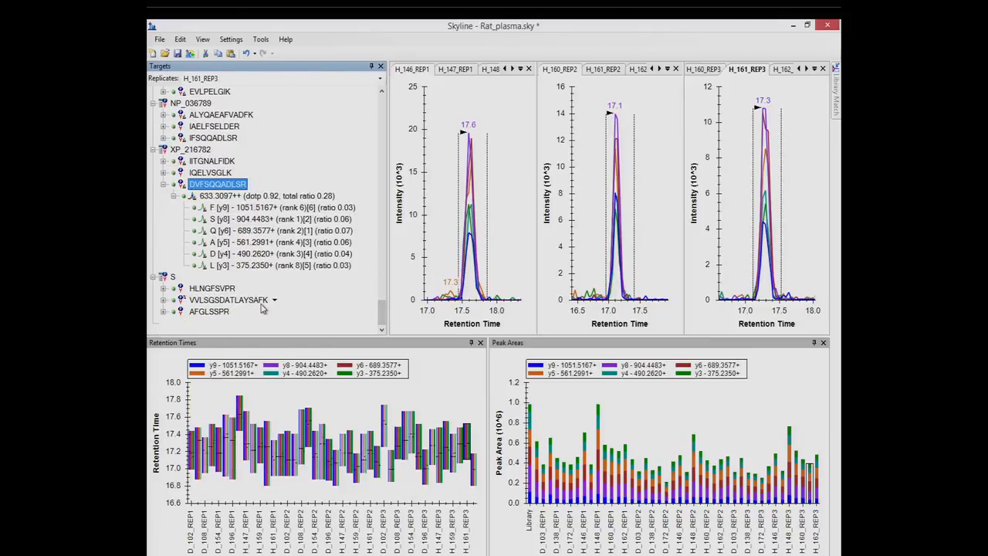
pyautogui.click(163, 173)
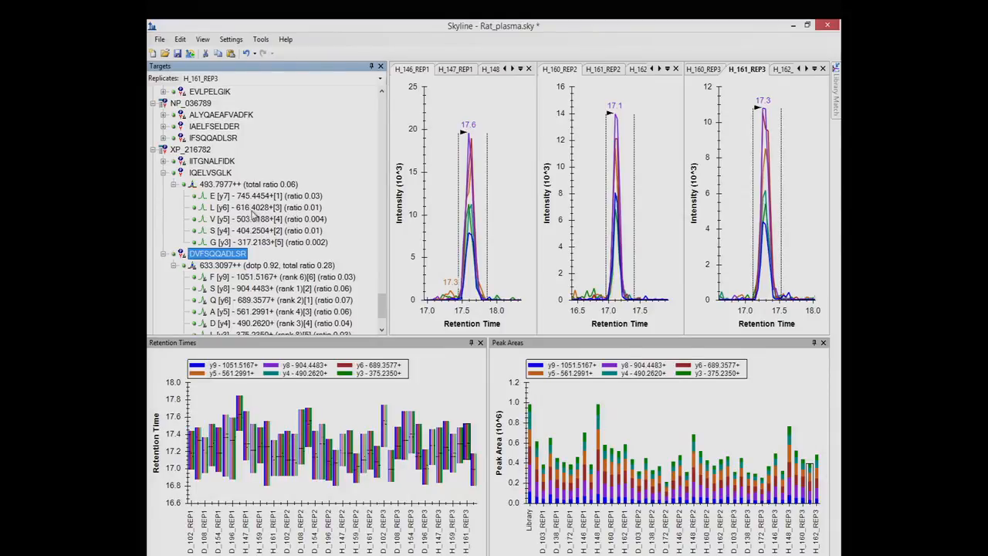
pyautogui.click(173, 184)
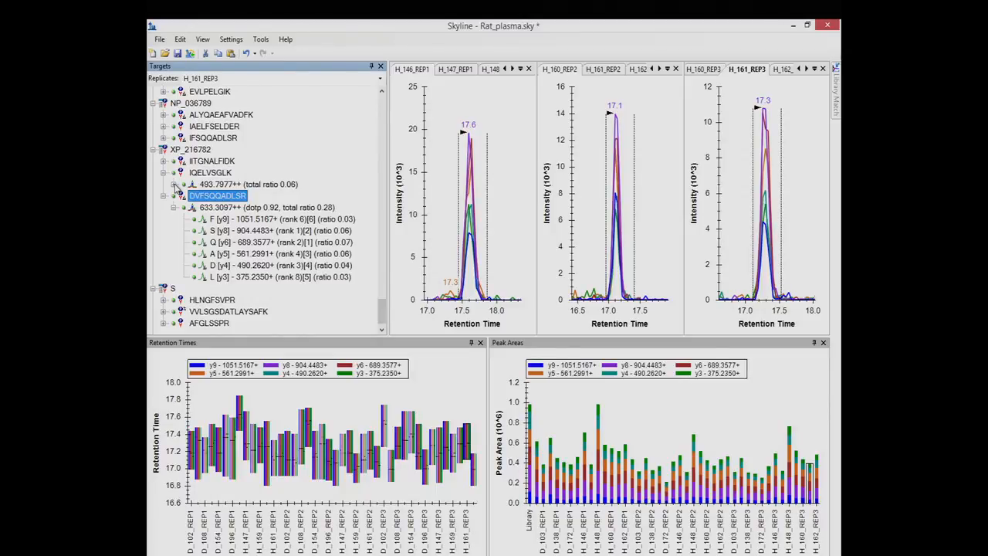
pyautogui.click(409, 71)
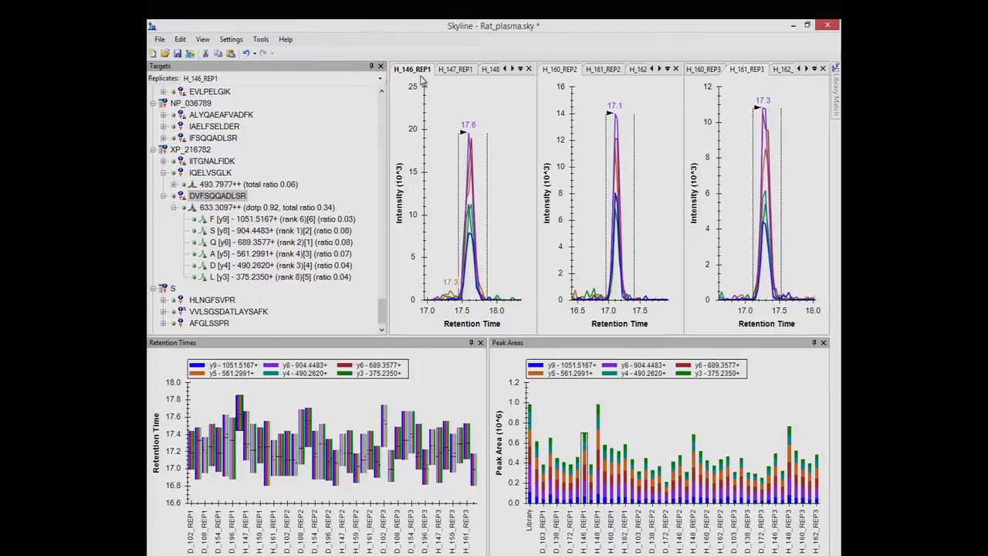
pyautogui.click(454, 71)
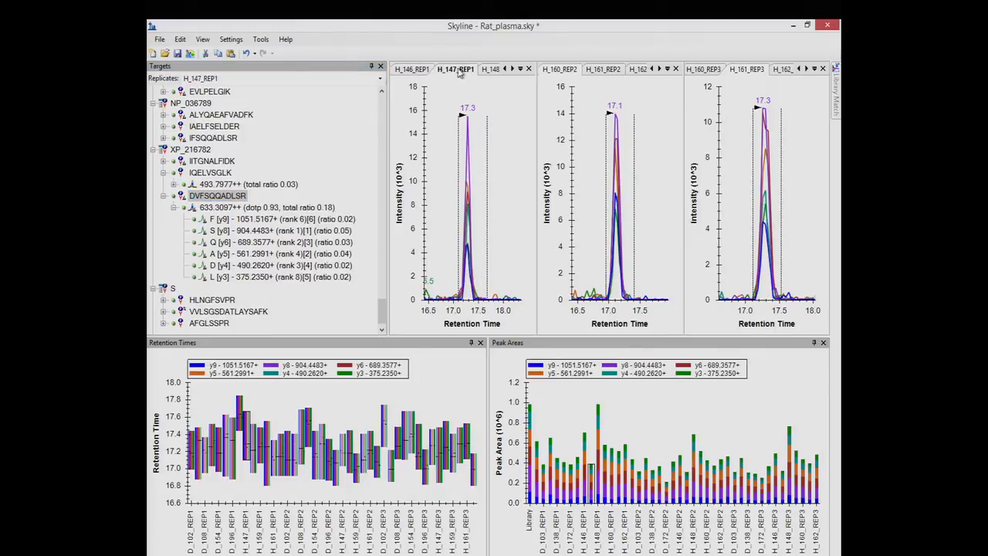
pyautogui.click(564, 70)
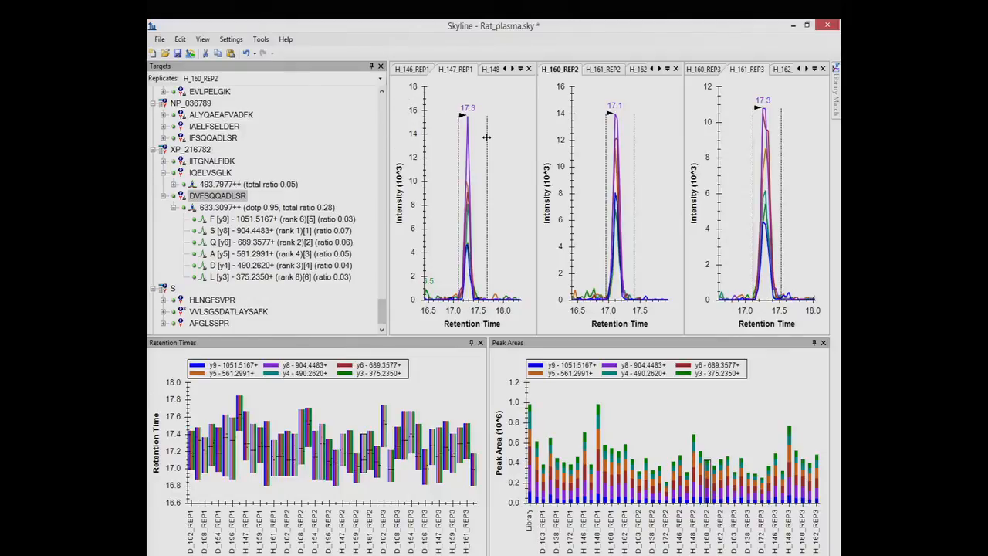
pyautogui.click(455, 70)
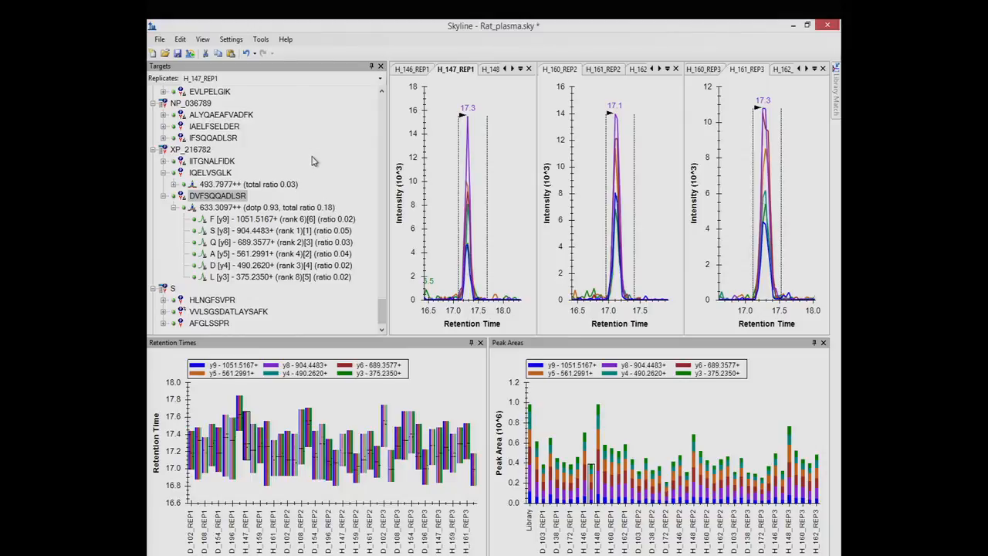
# Show the Results Grid for DVFSQQADLSR and widen its window on both sides.
pyautogui.click(203, 39)
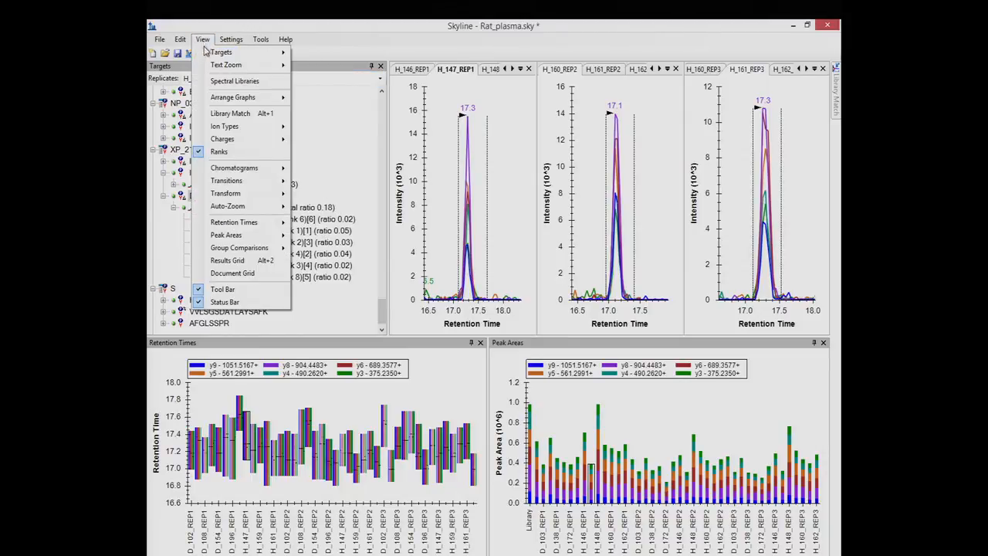
pyautogui.click(231, 262)
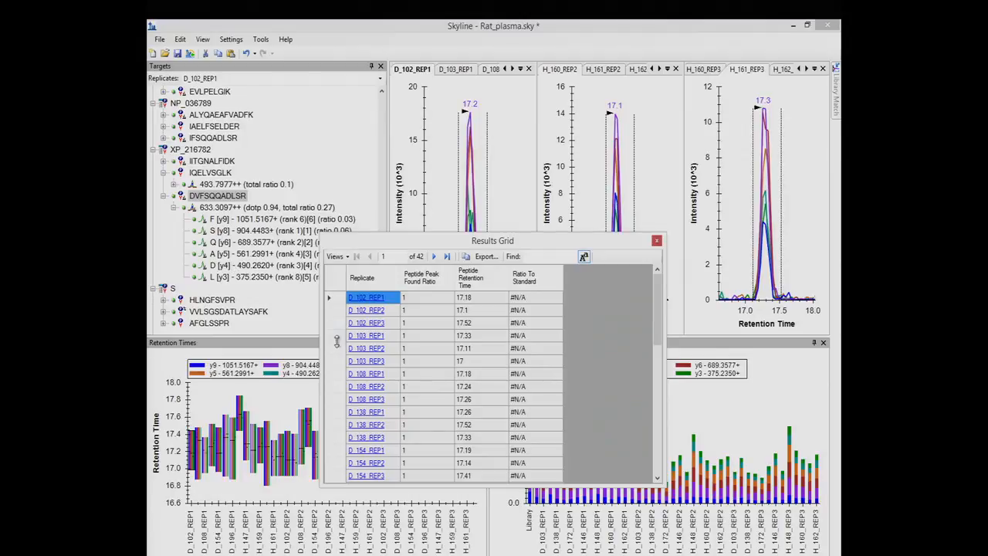
pyautogui.moveTo(324, 368); pyautogui.dragTo(251, 367)
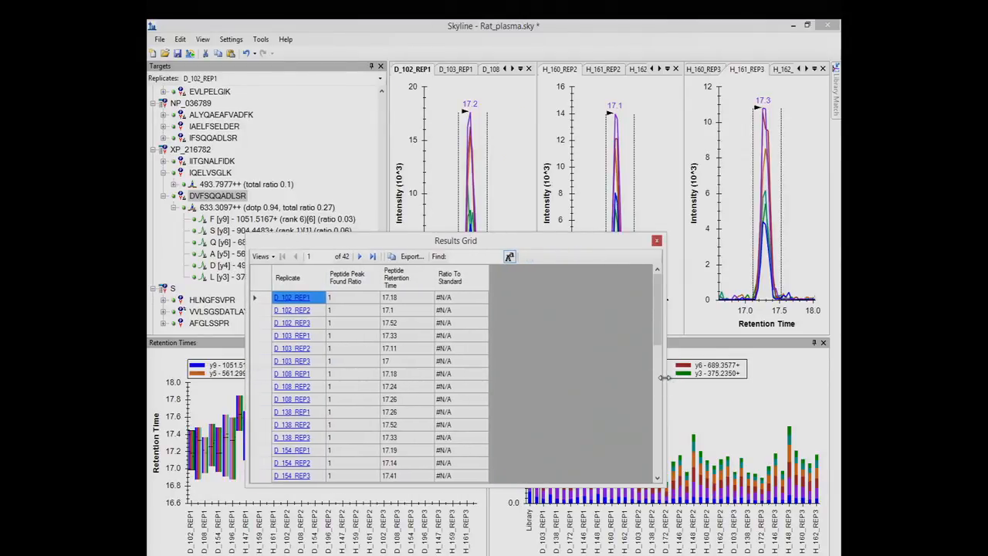
pyautogui.moveTo(663, 376); pyautogui.dragTo(786, 367)
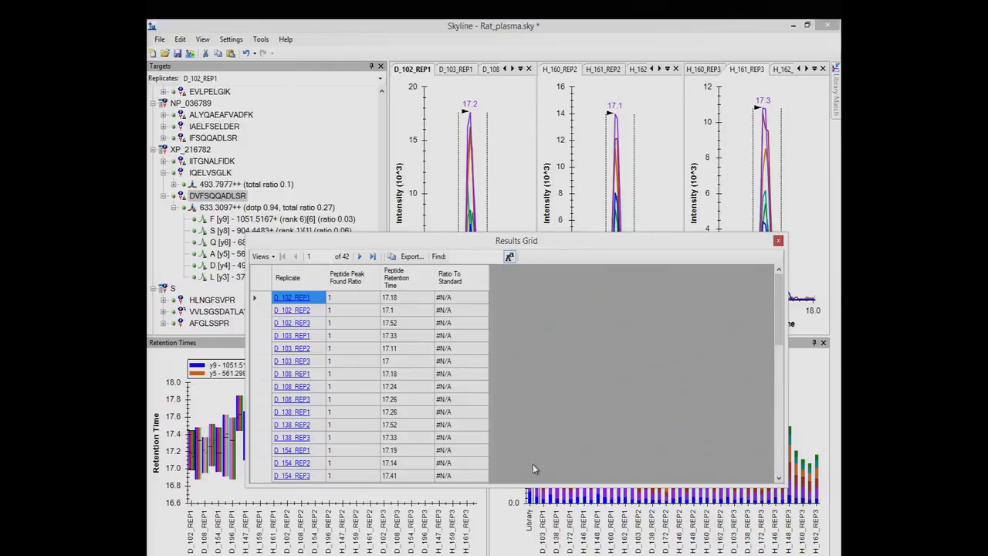
pyautogui.moveTo(783, 315)
pyautogui.mouseDown()
pyautogui.moveTo(783, 446)
pyautogui.moveTo(782, 318)
pyautogui.mouseUp()
# Customize the Results Grid view by adding the RatioLightToGlobalStandards column and removing Ratio To Standard.
pyautogui.click(267, 258)
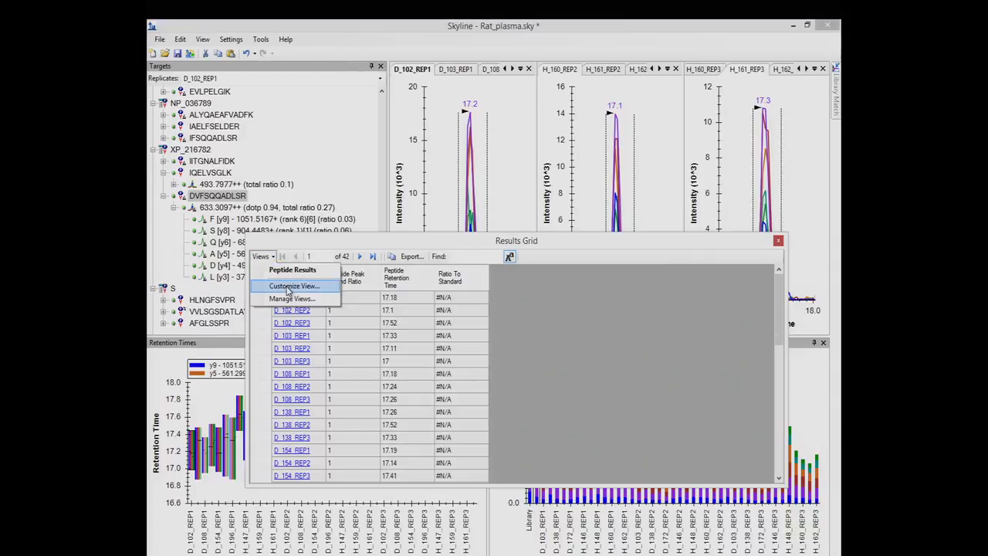
pyautogui.click(287, 287)
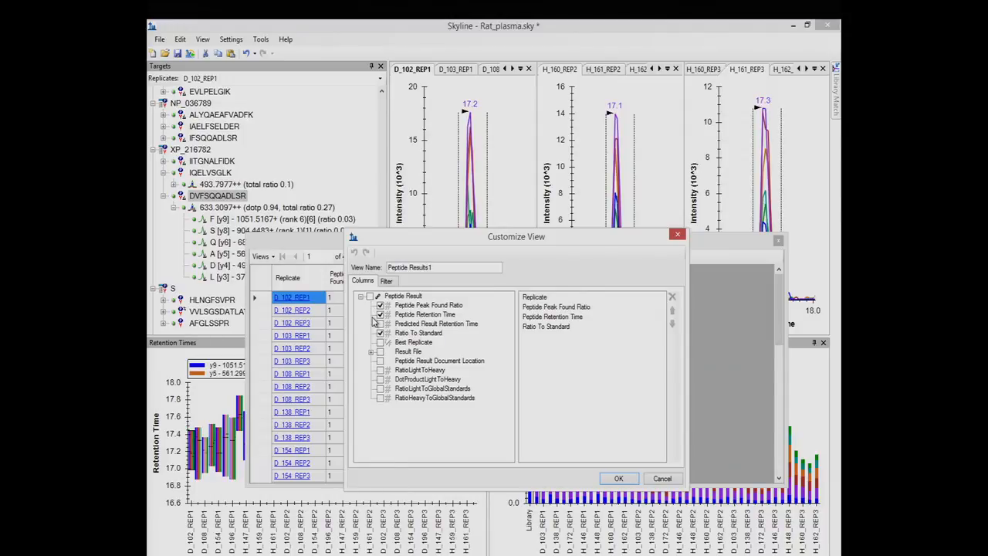
pyautogui.click(380, 389)
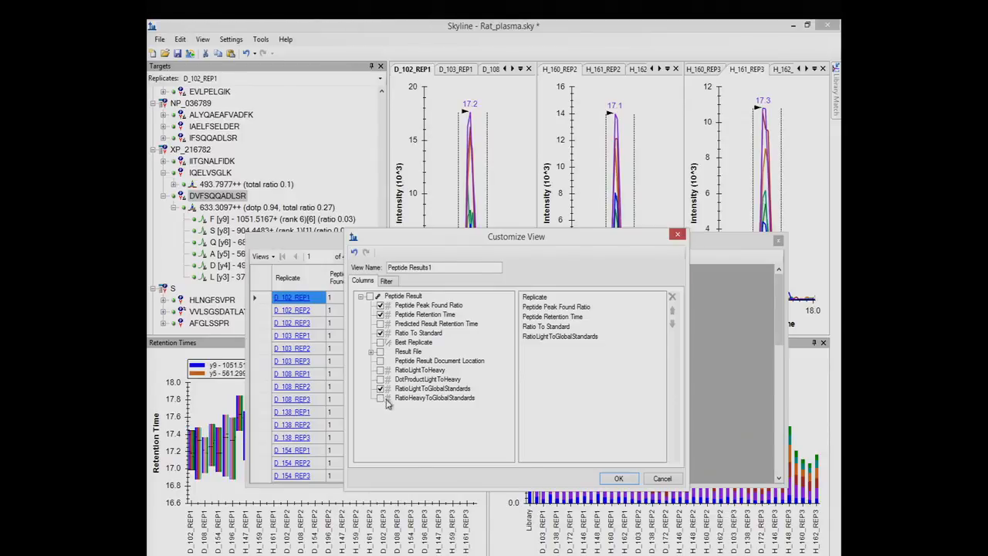
pyautogui.click(529, 327)
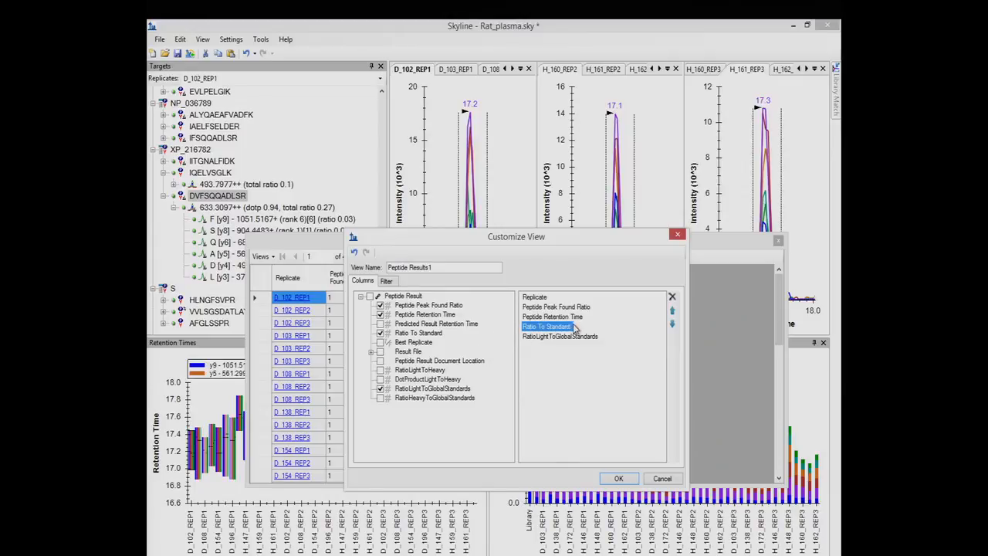
pyautogui.click(672, 298)
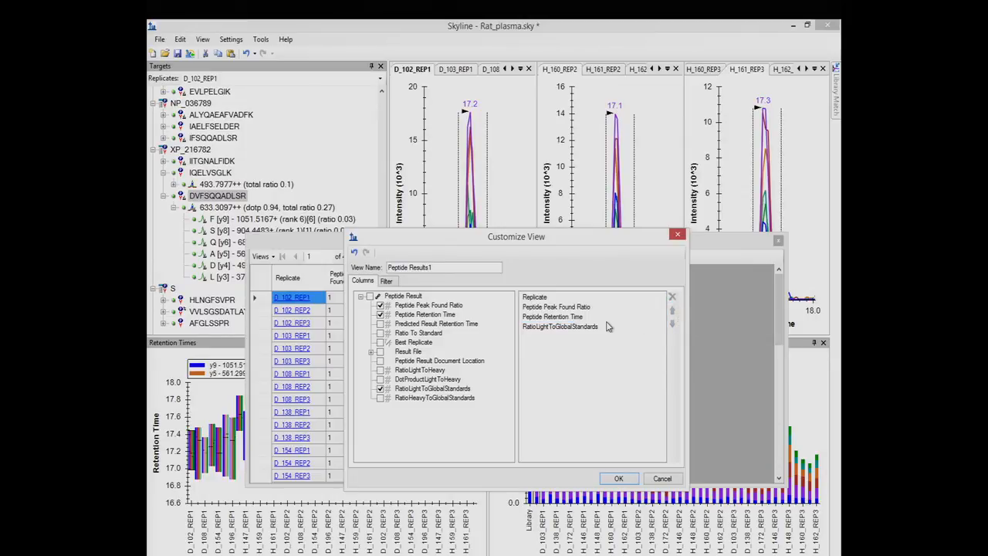
# Name the custom view Peptide Results Ratios, remove its Peptide Peak Found Ratio column, and apply it to the grid.
pyautogui.click(448, 269)
pyautogui.click(586, 308)
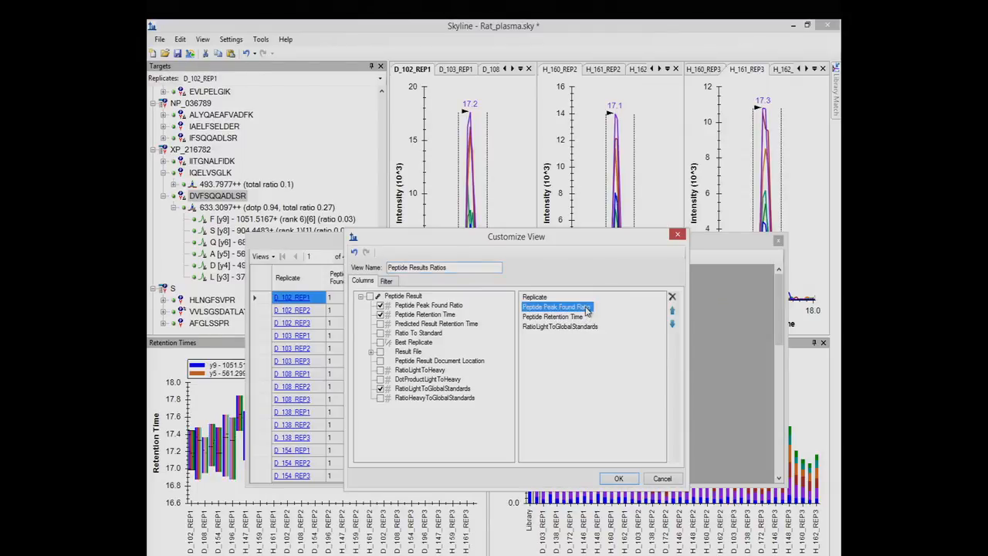
pyautogui.click(673, 298)
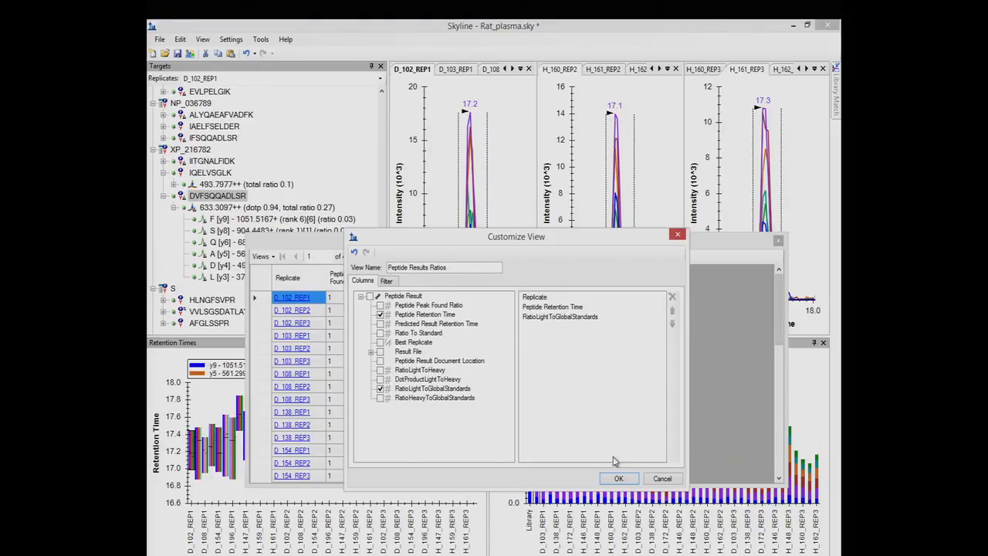
pyautogui.click(618, 478)
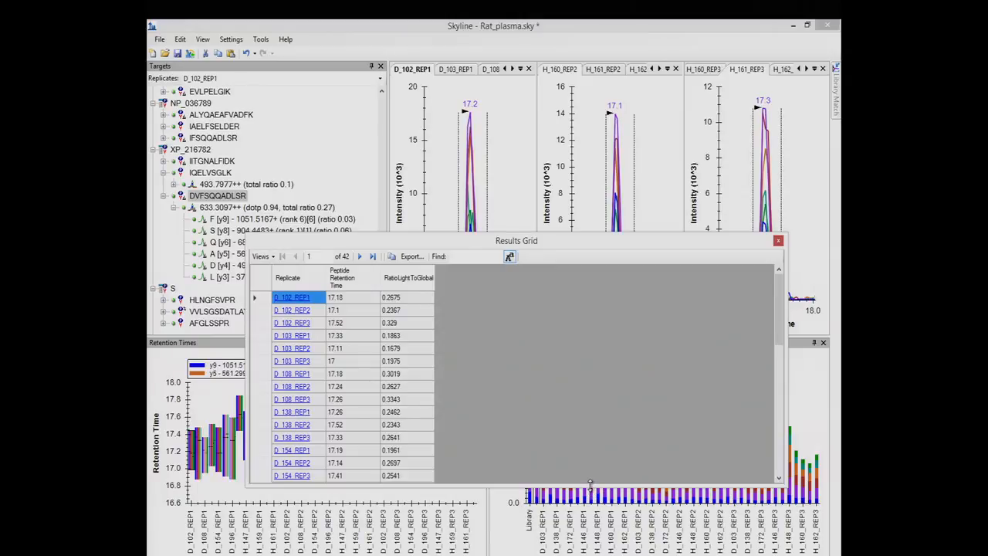
# Dock the Results Grid beside the chromatogram graphs, make it auto-hide, and reveal it again.
pyautogui.moveTo(588, 484); pyautogui.dragTo(525, 541)
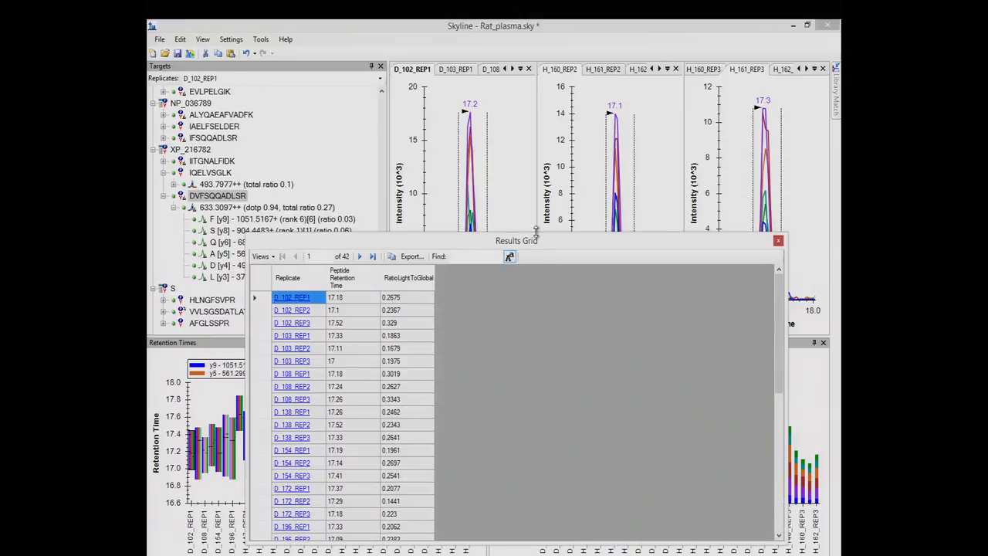
pyautogui.moveTo(530, 243); pyautogui.dragTo(816, 200)
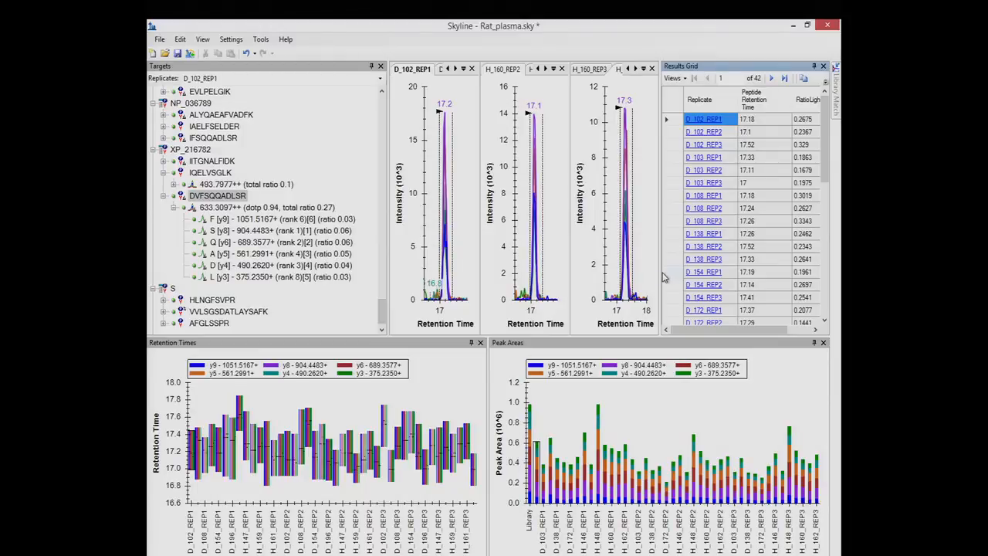
pyautogui.click(814, 65)
pyautogui.moveTo(837, 141)
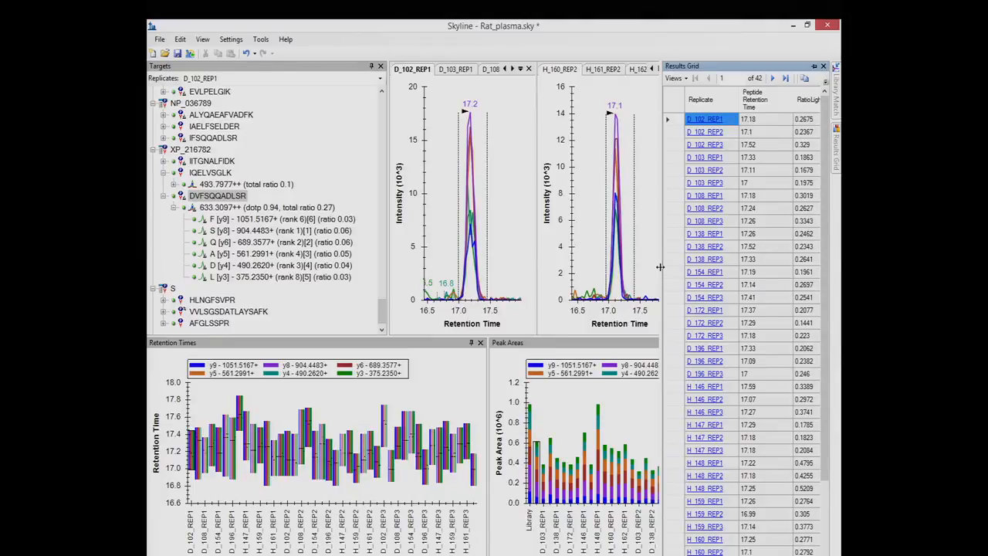
# Widen the revealed Results Grid until the whole global standards ratio column fits, and pin the grid open.
pyautogui.moveTo(661, 267); pyautogui.dragTo(602, 267)
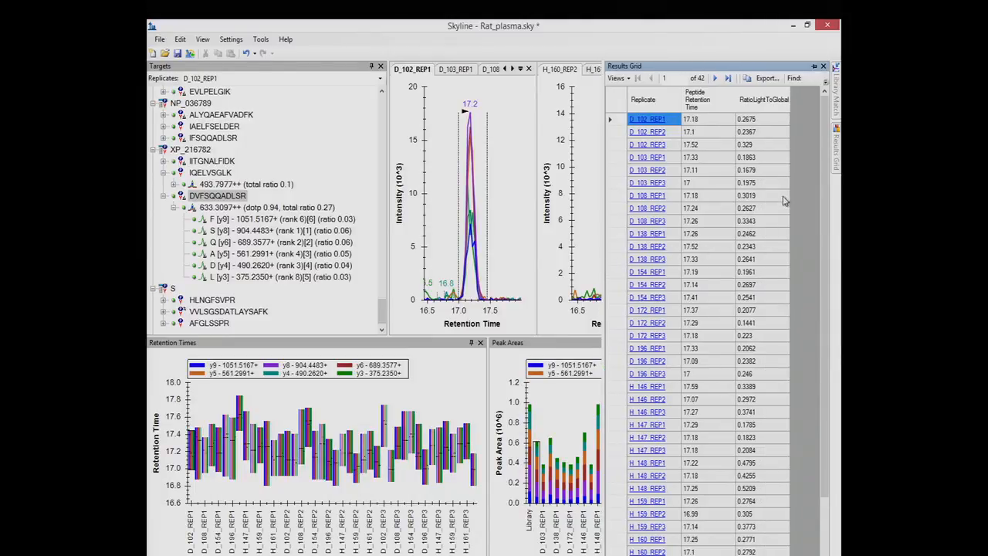
pyautogui.moveTo(825, 147)
pyautogui.mouseDown()
pyautogui.moveTo(825, 232)
pyautogui.moveTo(819, 131)
pyautogui.moveTo(821, 259)
pyautogui.moveTo(818, 139)
pyautogui.mouseUp()
pyautogui.click(814, 66)
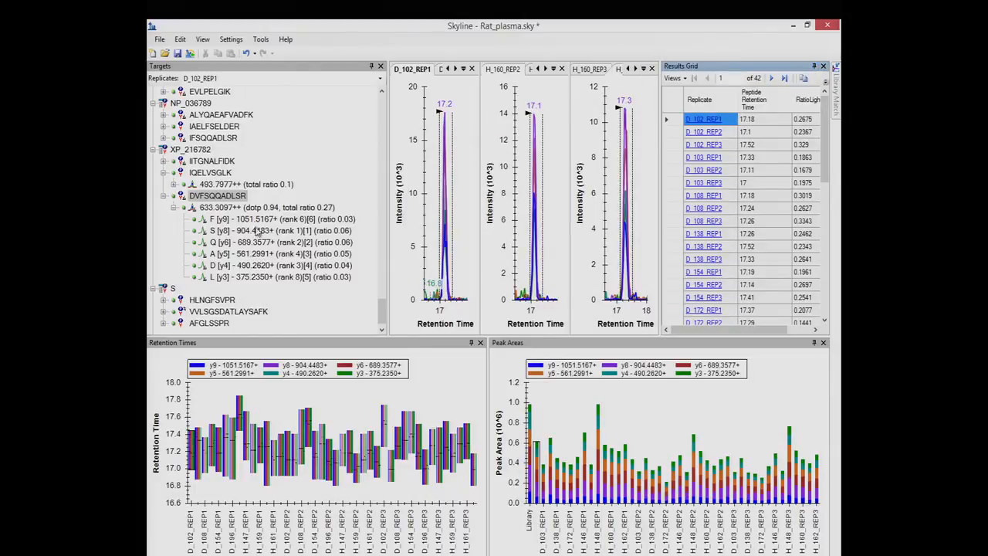
# Inspect the Results Grid ratios for IQELVSGLK, IFSQQADLSR and IAELFSELDER, widening the pinned grid slightly.
pyautogui.click(210, 173)
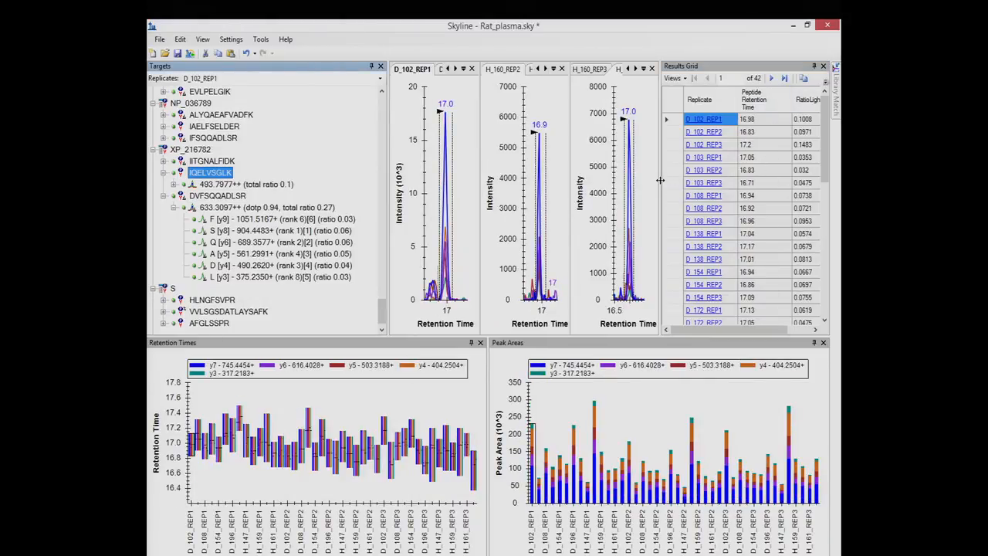
pyautogui.moveTo(660, 180); pyautogui.dragTo(645, 179)
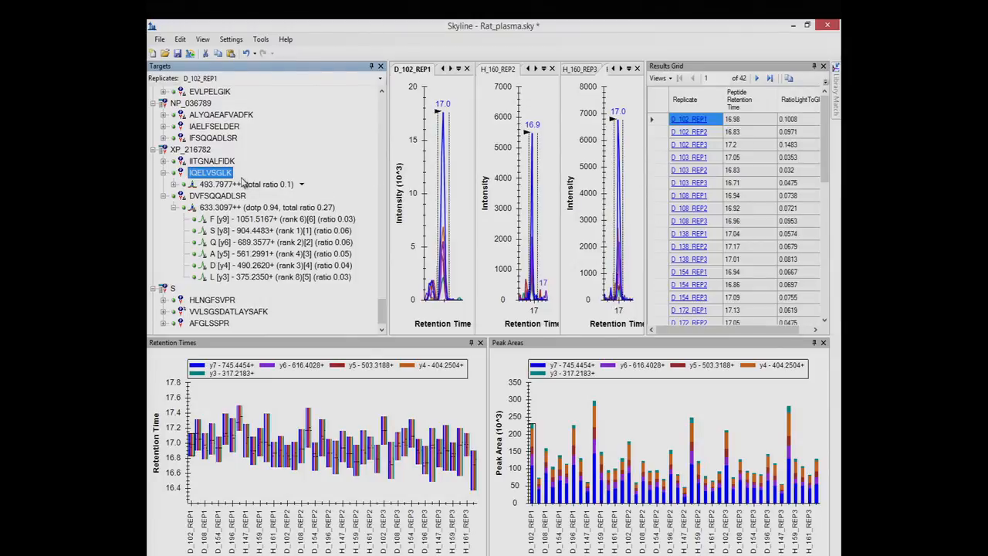
pyautogui.click(222, 139)
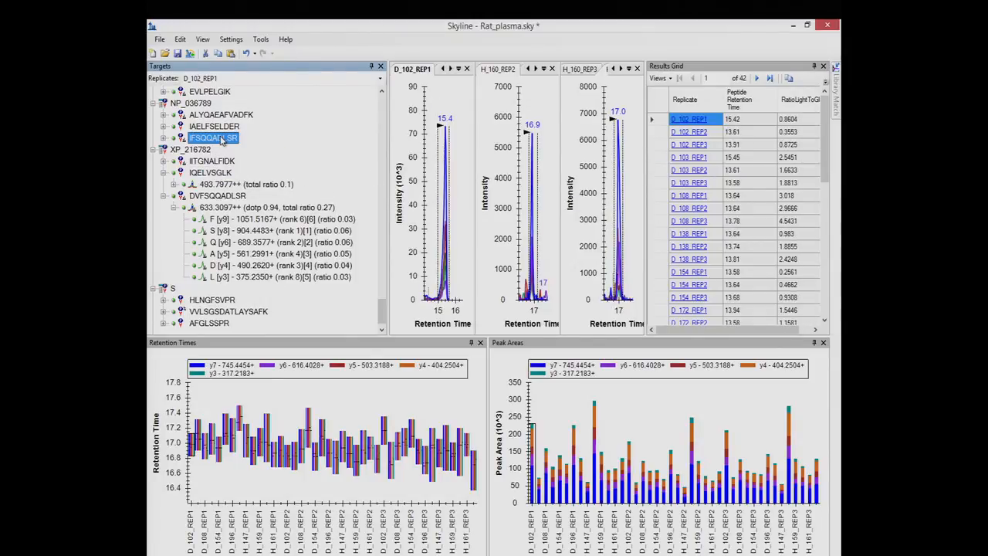
pyautogui.click(218, 128)
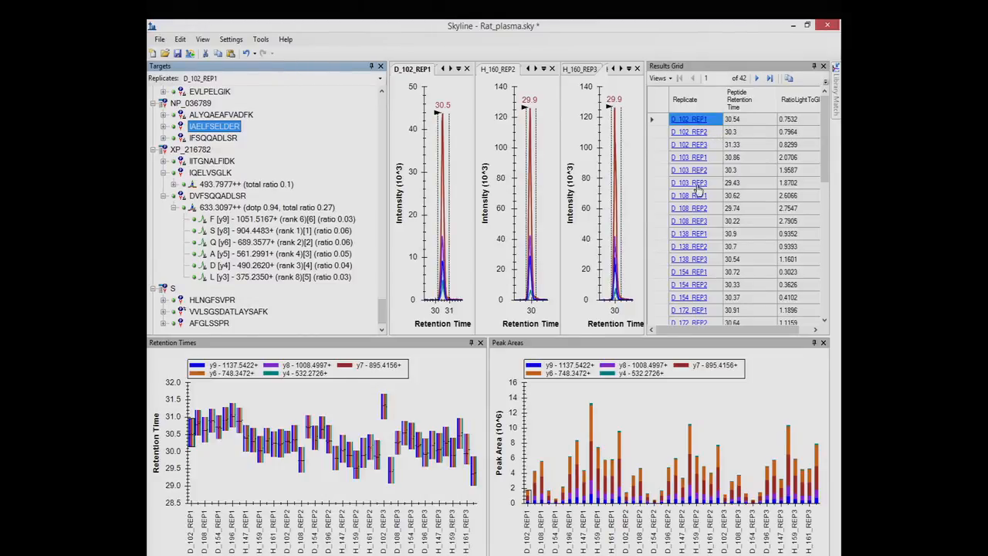
# Show IAELFSELDER in replicates D_108_REP2, D_138_REP2 and D_154_REP1 from the Results Grid, and return the grid to auto-hide.
pyautogui.click(696, 208)
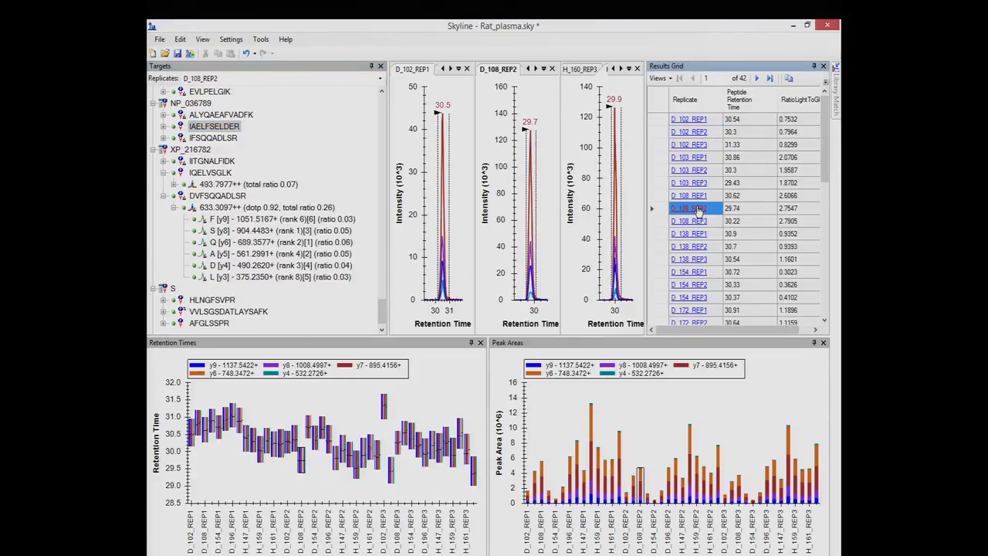
pyautogui.click(691, 246)
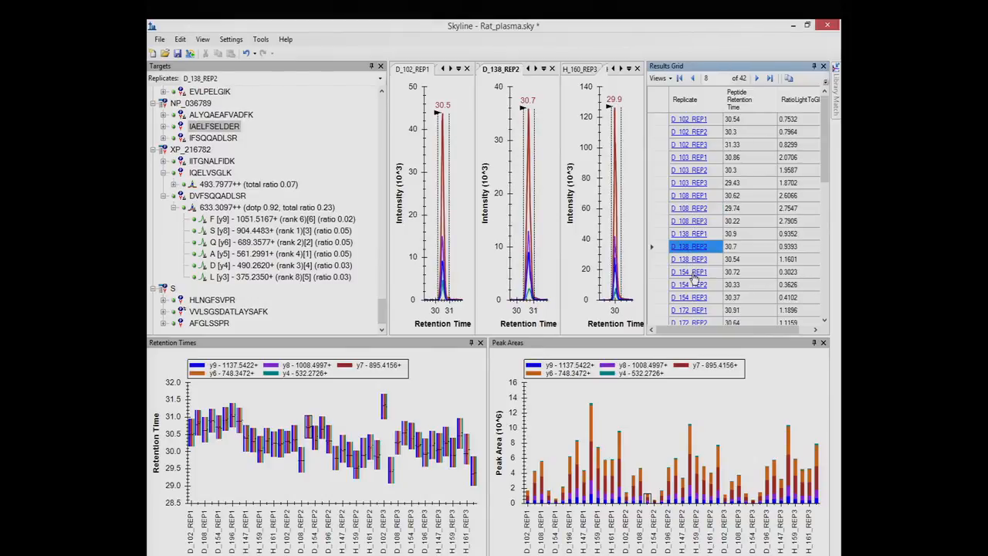
pyautogui.click(691, 271)
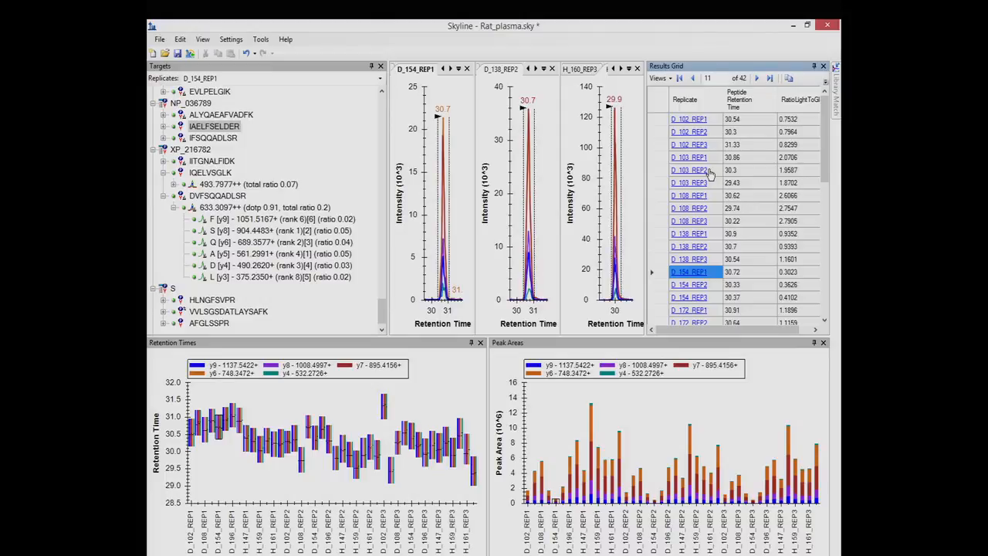
pyautogui.click(813, 66)
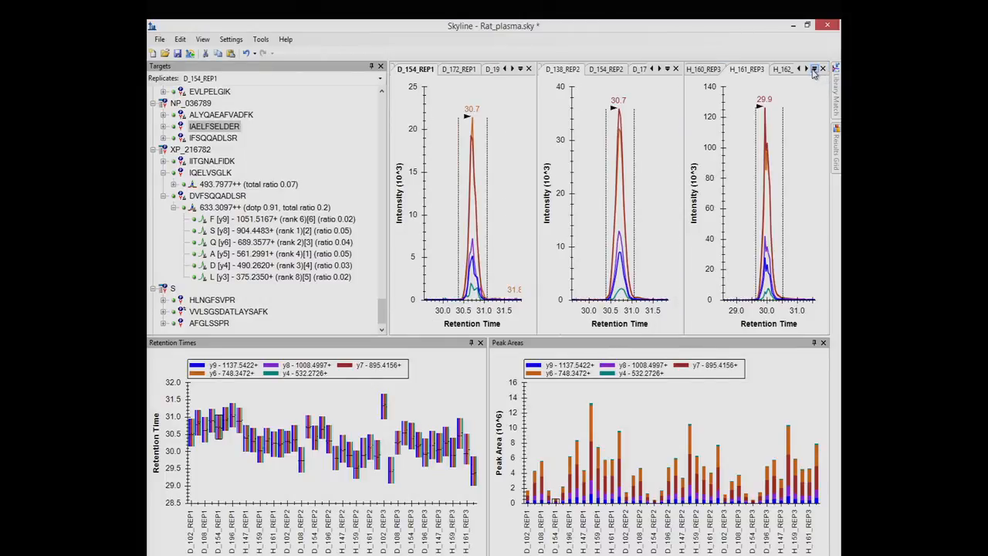
# Open the Document Grid, widen its window to view the protein columns, and close it.
pyautogui.click(200, 43)
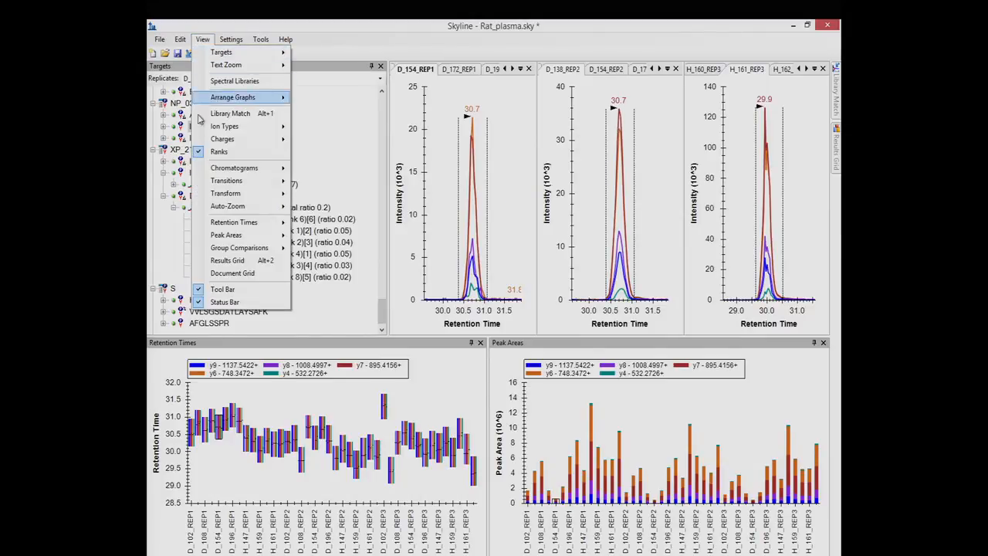
pyautogui.click(233, 274)
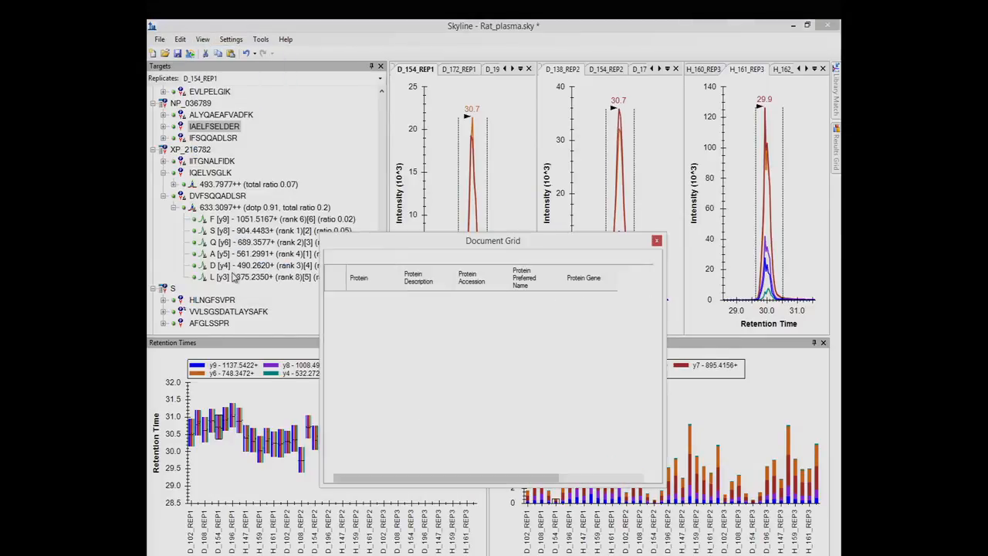
pyautogui.moveTo(320, 315); pyautogui.dragTo(206, 316)
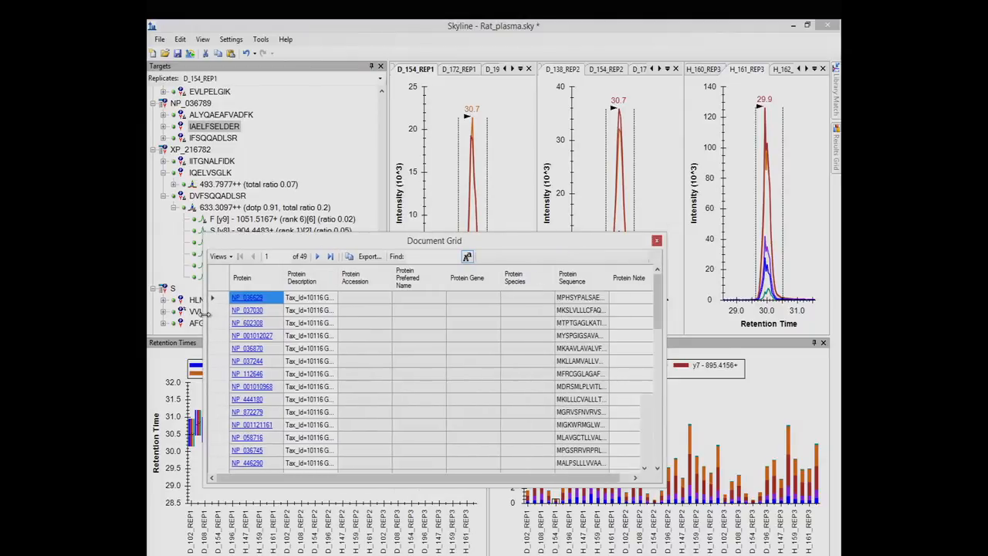
pyautogui.moveTo(659, 298); pyautogui.dragTo(654, 278)
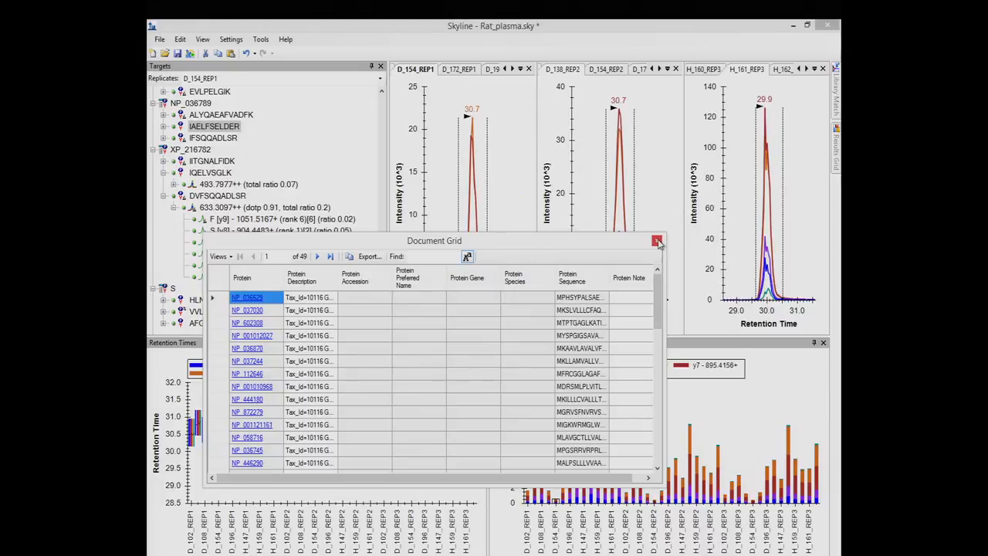
pyautogui.moveTo(610, 239); pyautogui.dragTo(636, 240)
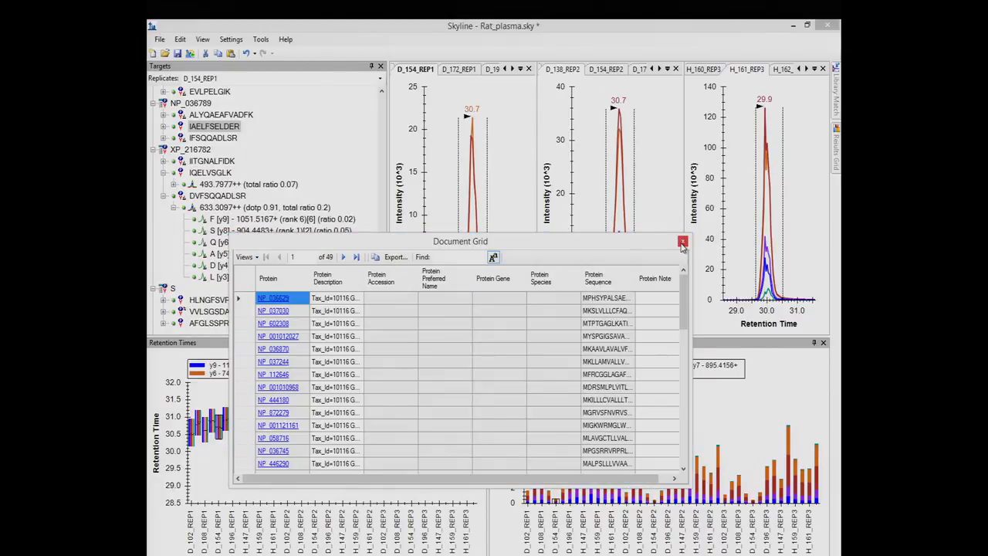
pyautogui.click(682, 243)
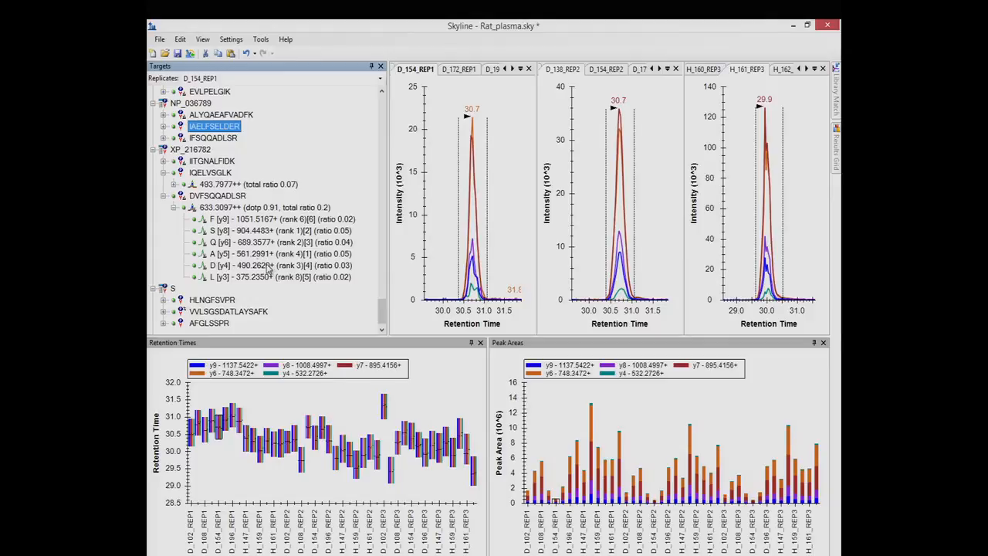
# Collapse the peptides DVFSQQADLSR and IQELVSGLK under protein XP_216782 in the target tree.
pyautogui.click(163, 196)
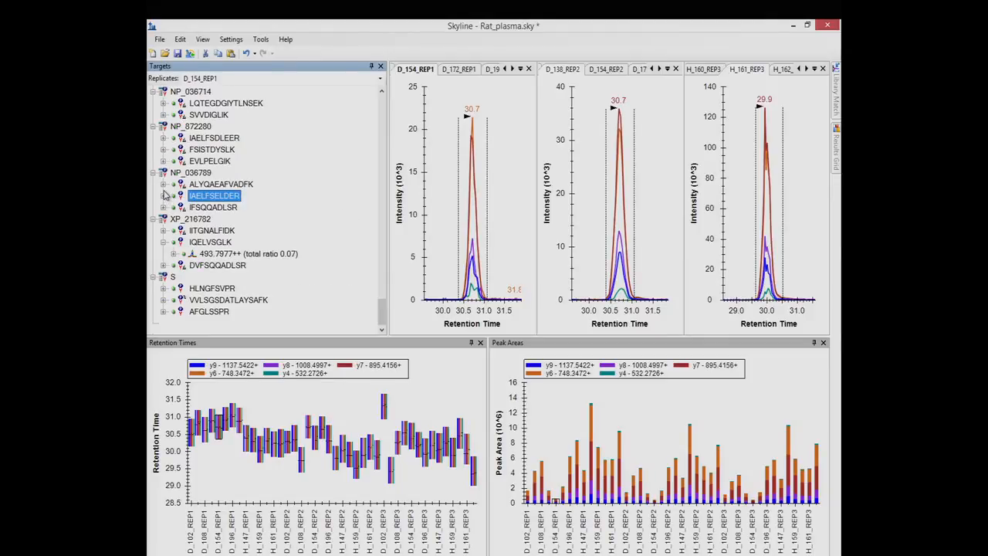
pyautogui.click(162, 241)
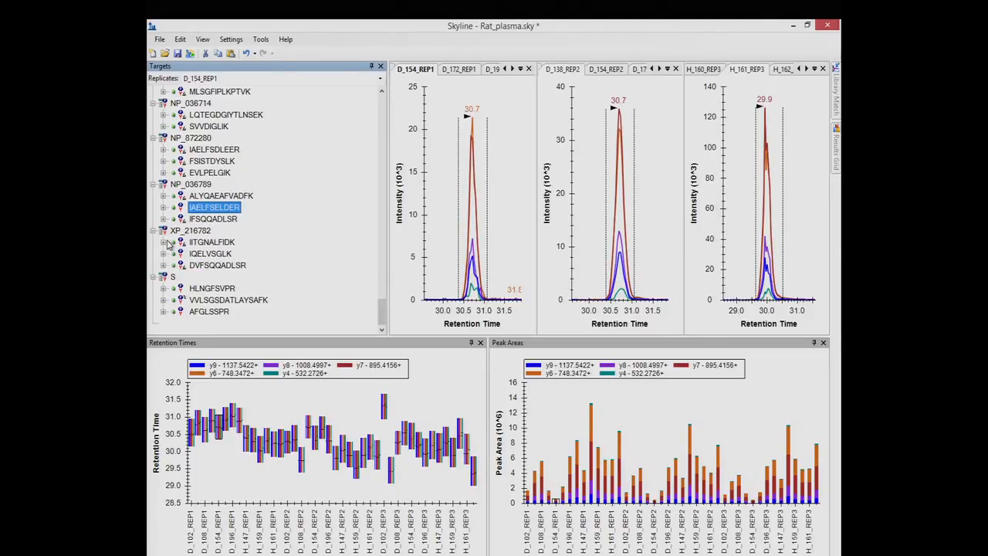